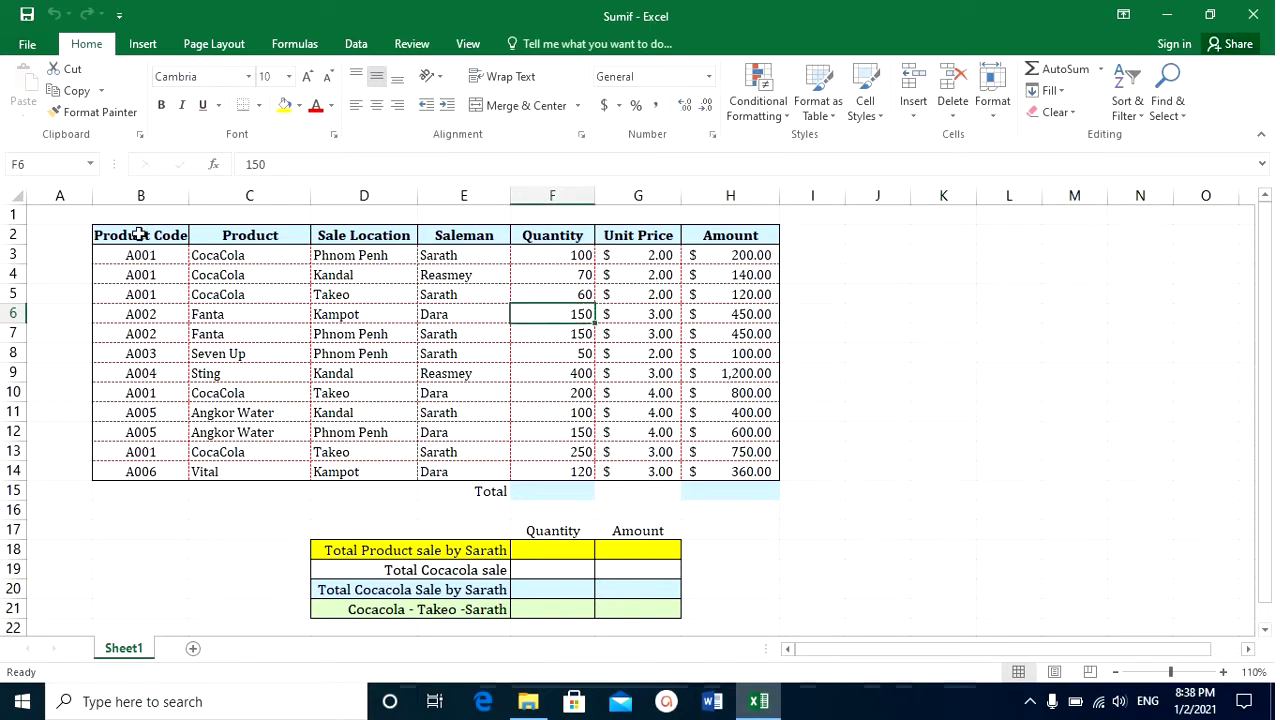
Select the sales table and step through the product names from CocaCola down to Vital
{"action": "mouse_move", "coordinate": [137, 238]}
{"action": "left_mouse_down"}
{"action": "mouse_move", "coordinate": [474, 326]}
{"action": "mouse_move", "coordinate": [740, 471]}
{"action": "left_mouse_up"}
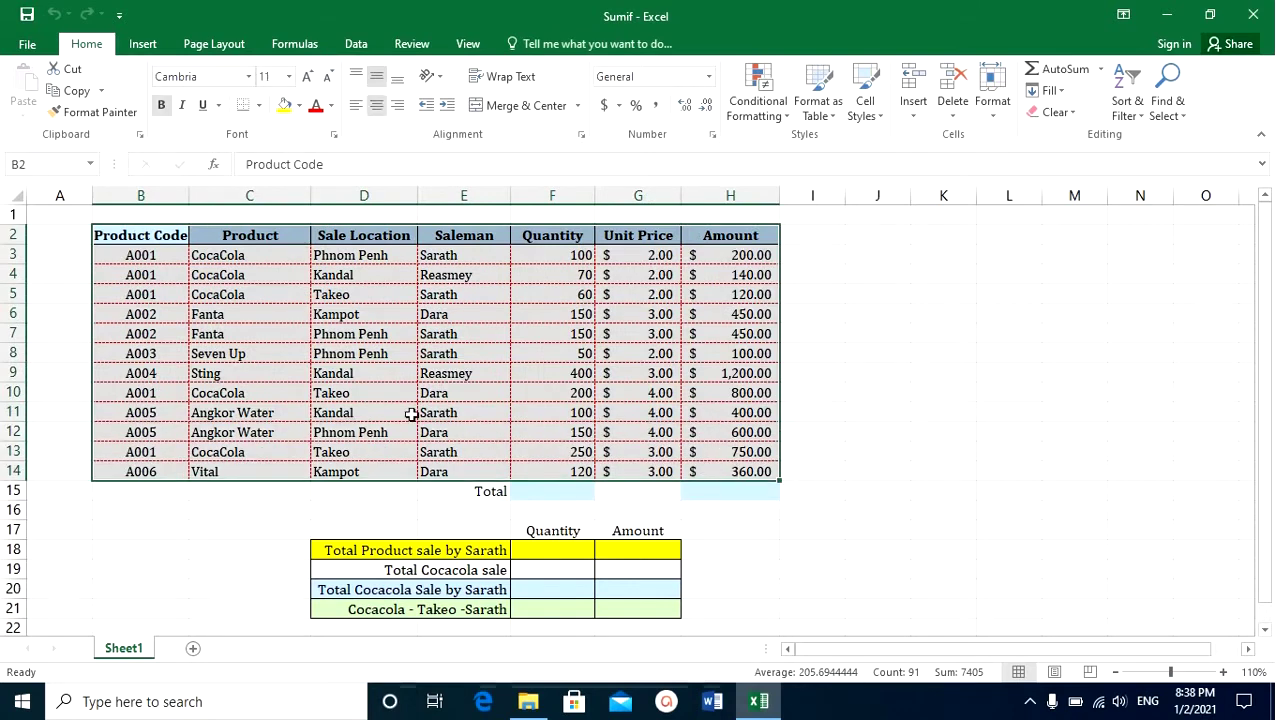
{"action": "left_click", "coordinate": [238, 294]}
{"action": "left_click", "coordinate": [245, 256]}
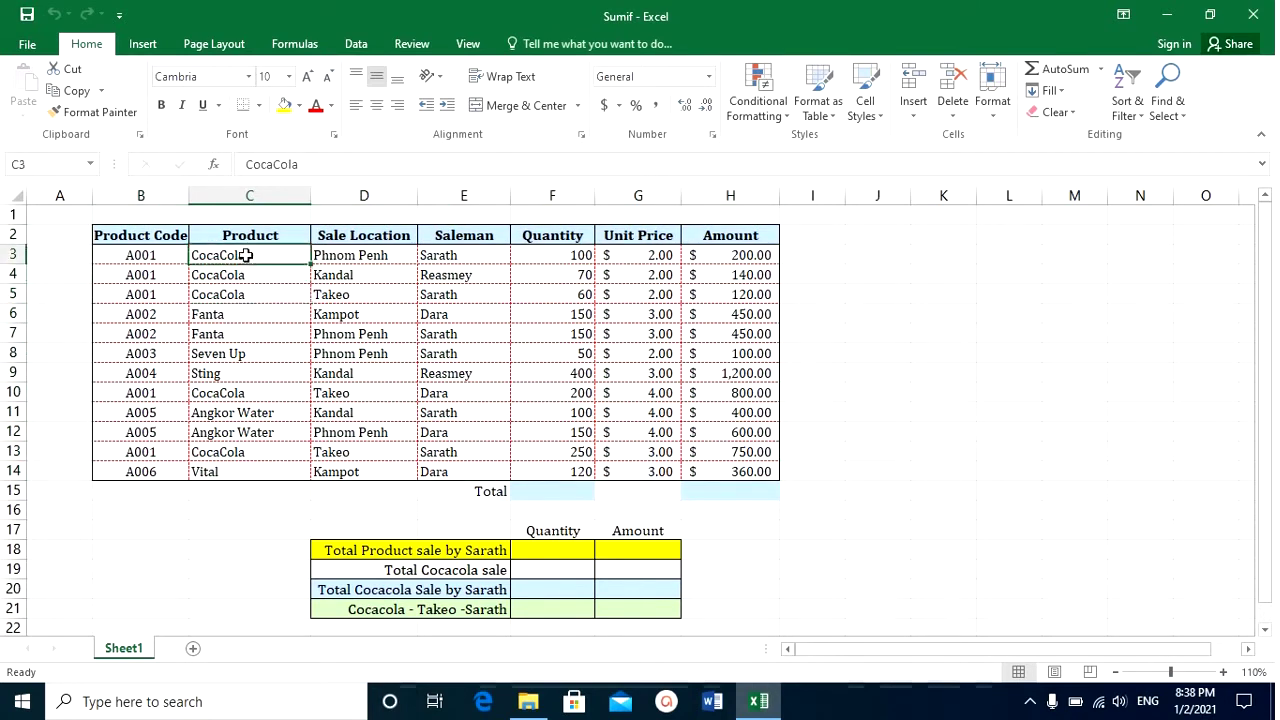
{"action": "left_click", "coordinate": [243, 308]}
{"action": "left_click", "coordinate": [251, 335]}
{"action": "left_click", "coordinate": [251, 352]}
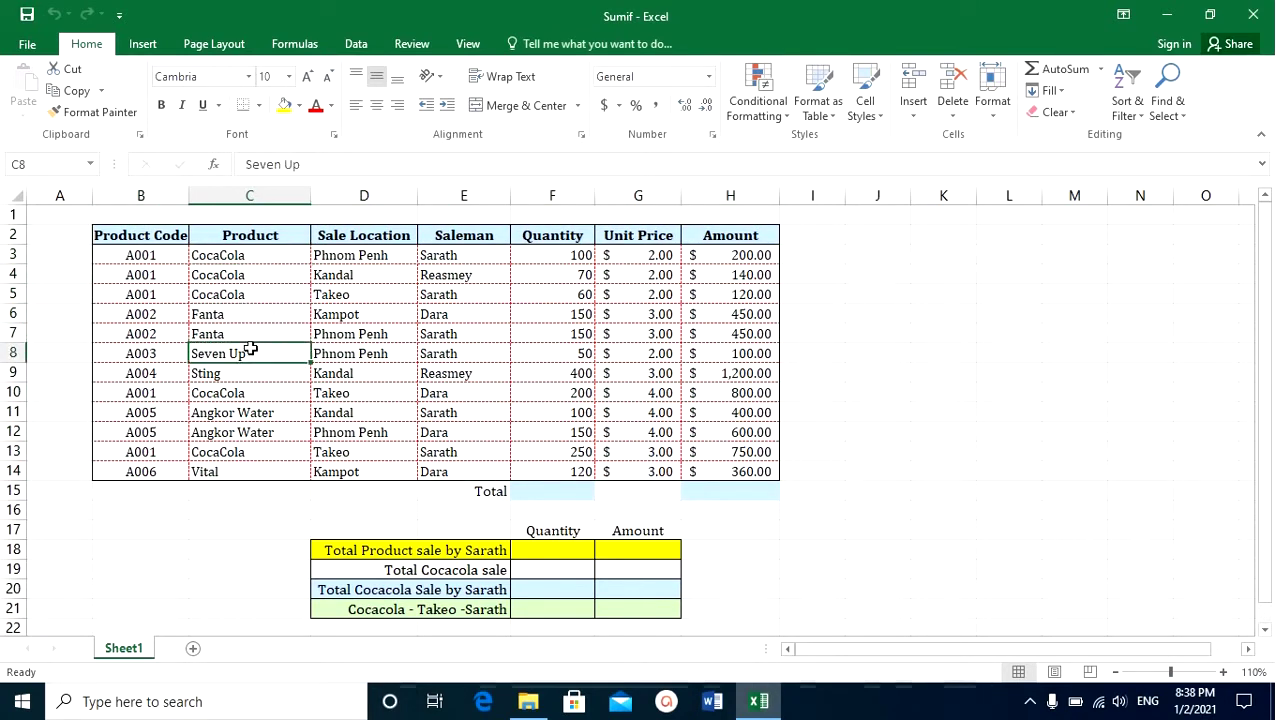
{"action": "left_click", "coordinate": [249, 370]}
{"action": "left_click", "coordinate": [264, 410]}
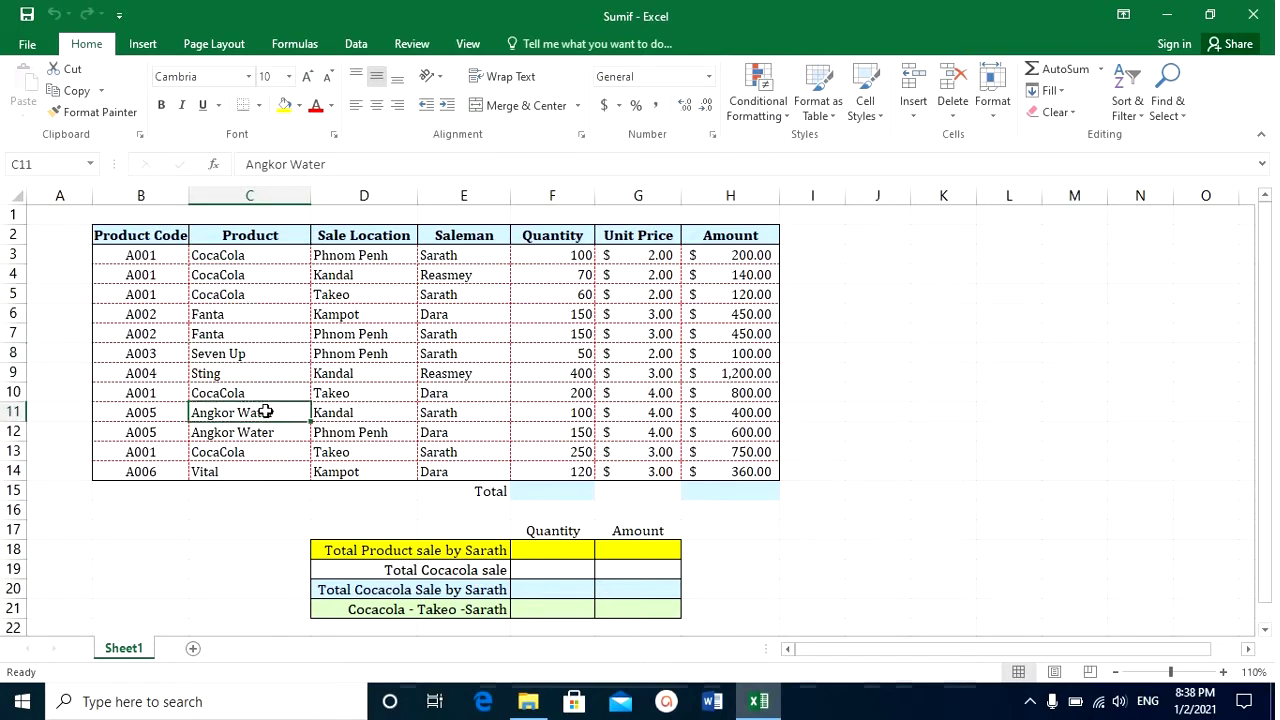
{"action": "left_click", "coordinate": [261, 471]}
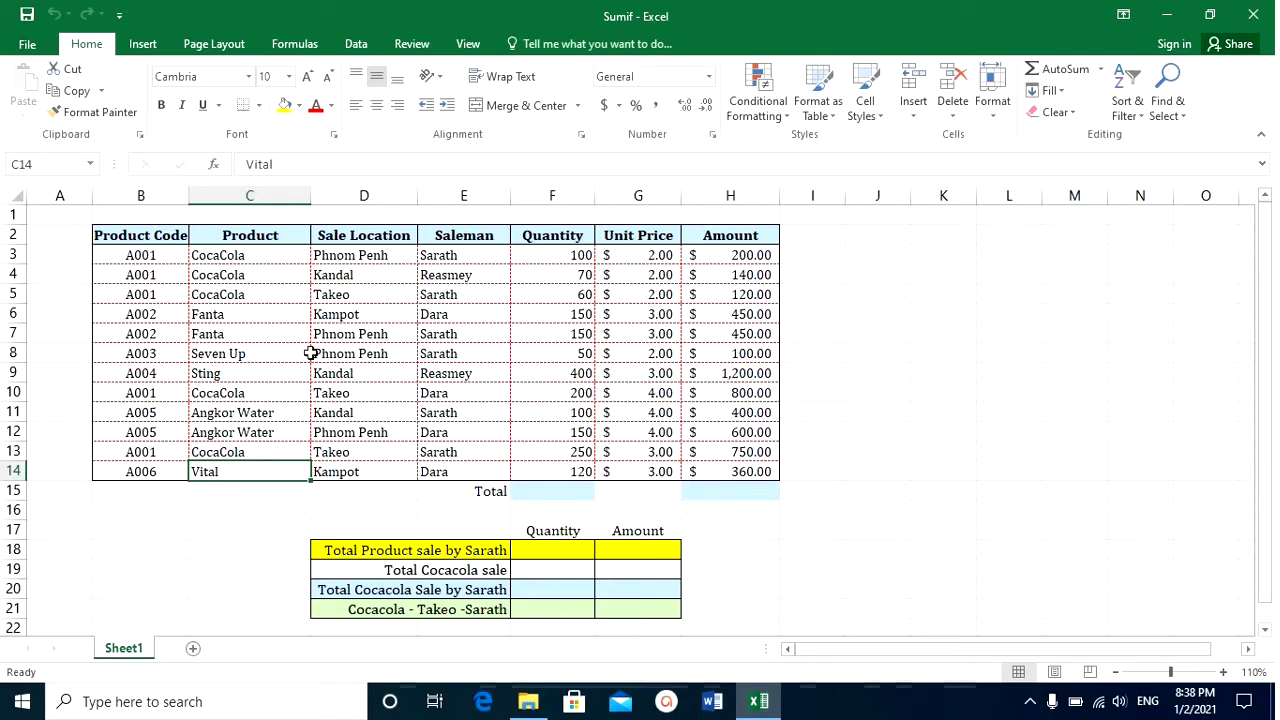
Review the sale locations and salesmen, and check the Quantity and Amount column sums
{"action": "left_click", "coordinate": [372, 258]}
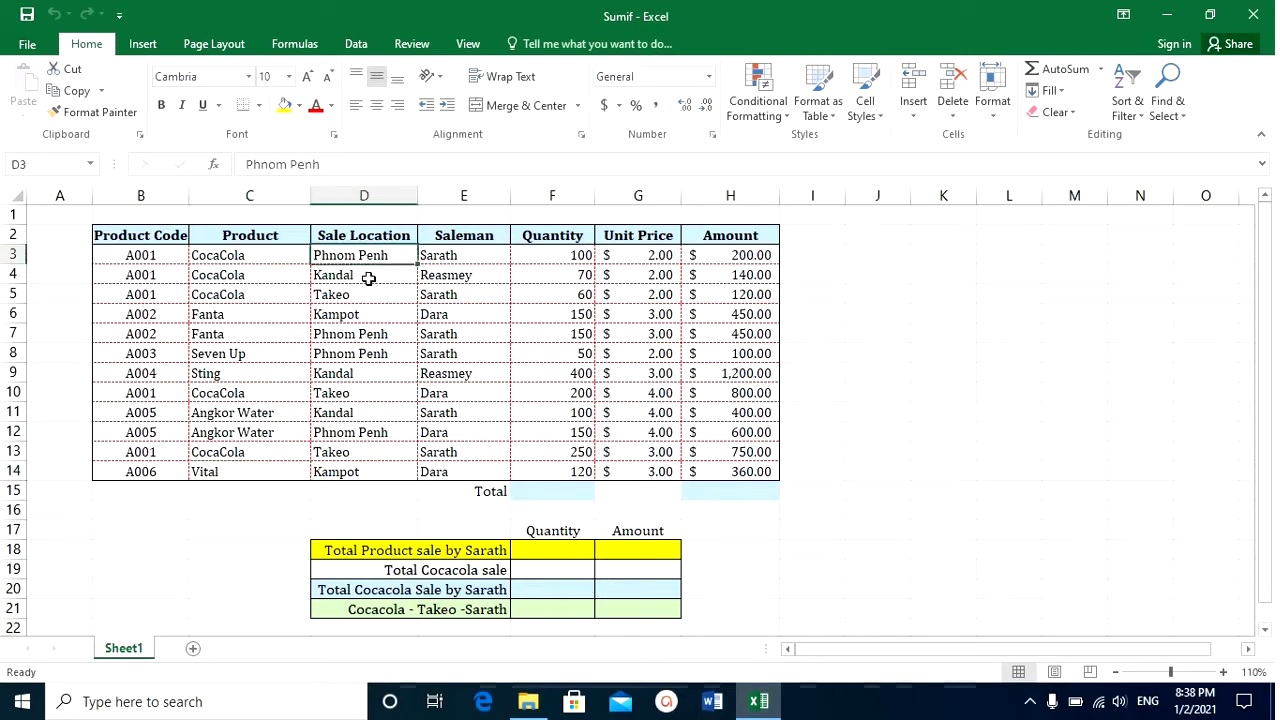
{"action": "left_click", "coordinate": [366, 277]}
{"action": "left_click", "coordinate": [366, 292]}
{"action": "left_click", "coordinate": [364, 312]}
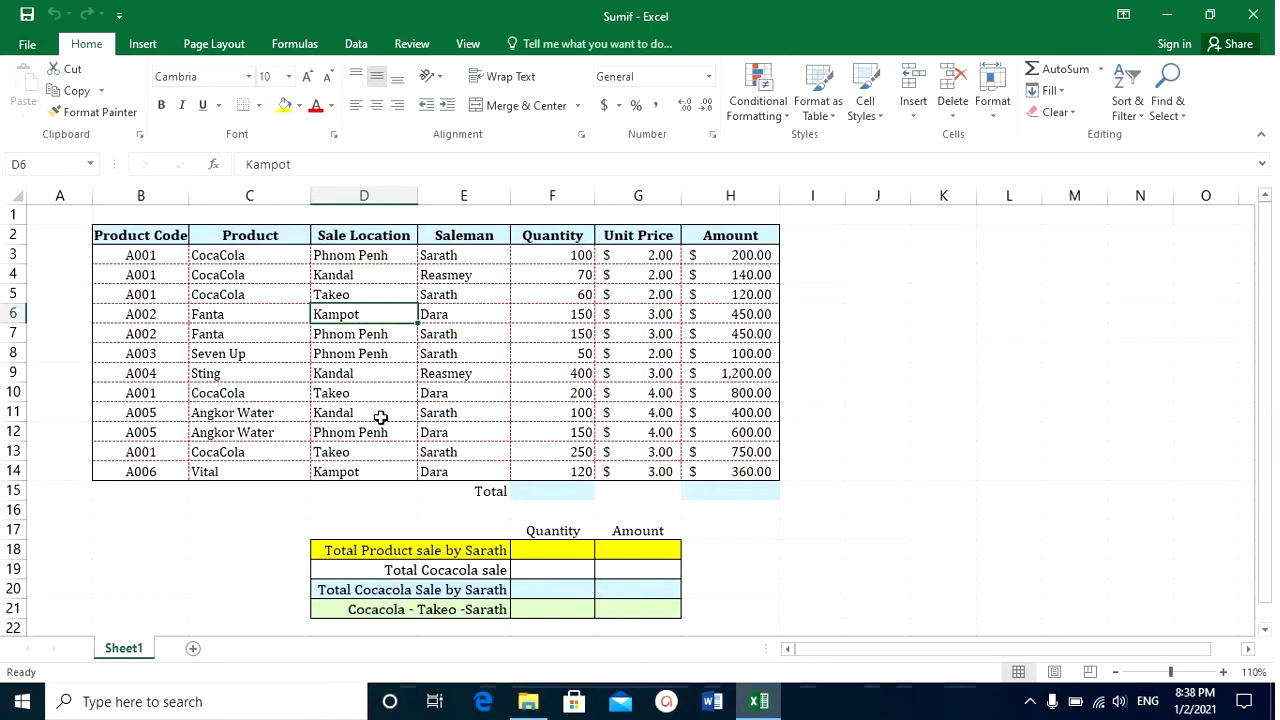
{"action": "left_click", "coordinate": [456, 256]}
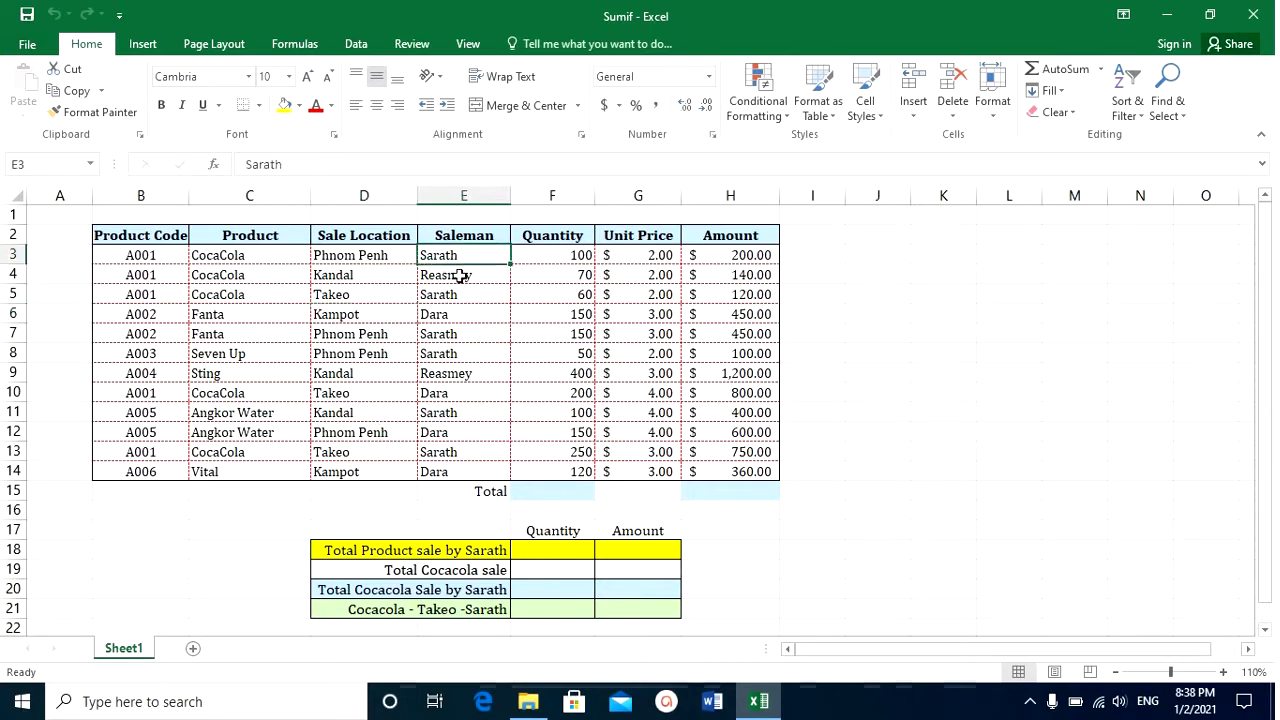
{"action": "left_click", "coordinate": [459, 276]}
{"action": "left_click", "coordinate": [460, 314]}
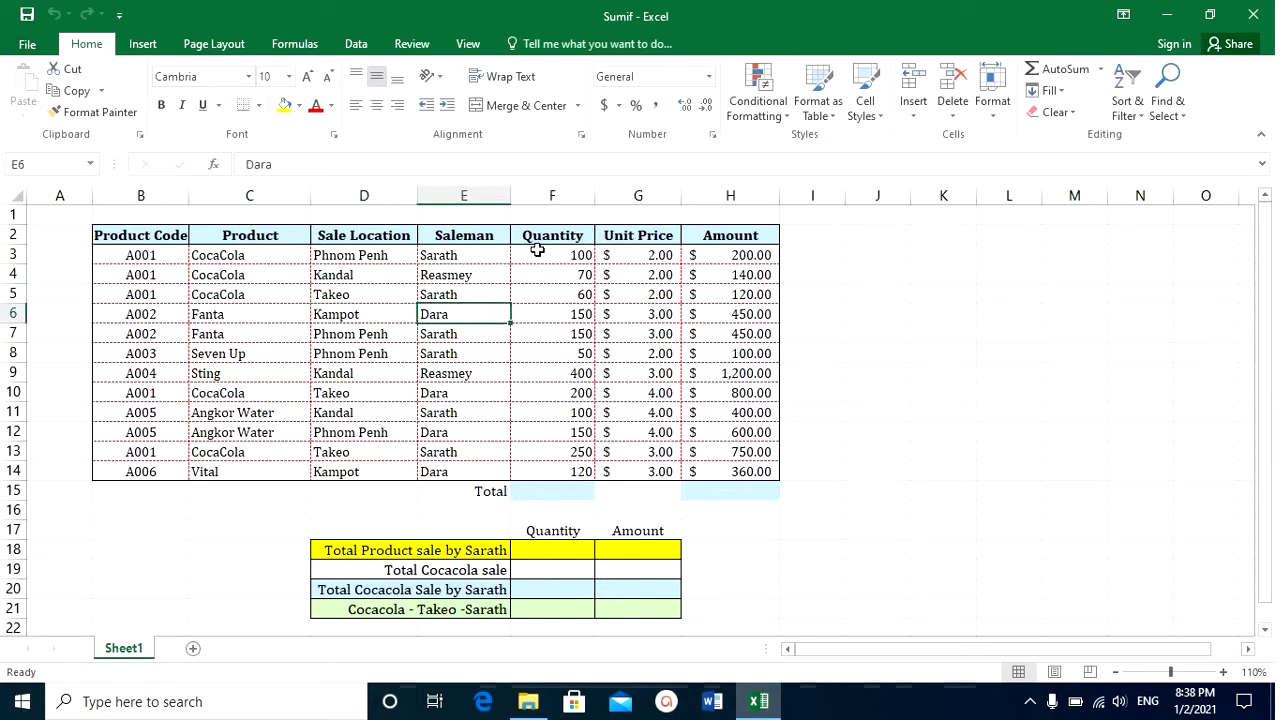
{"action": "left_click_drag", "start_coordinate": [537, 252], "coordinate": [552, 470]}
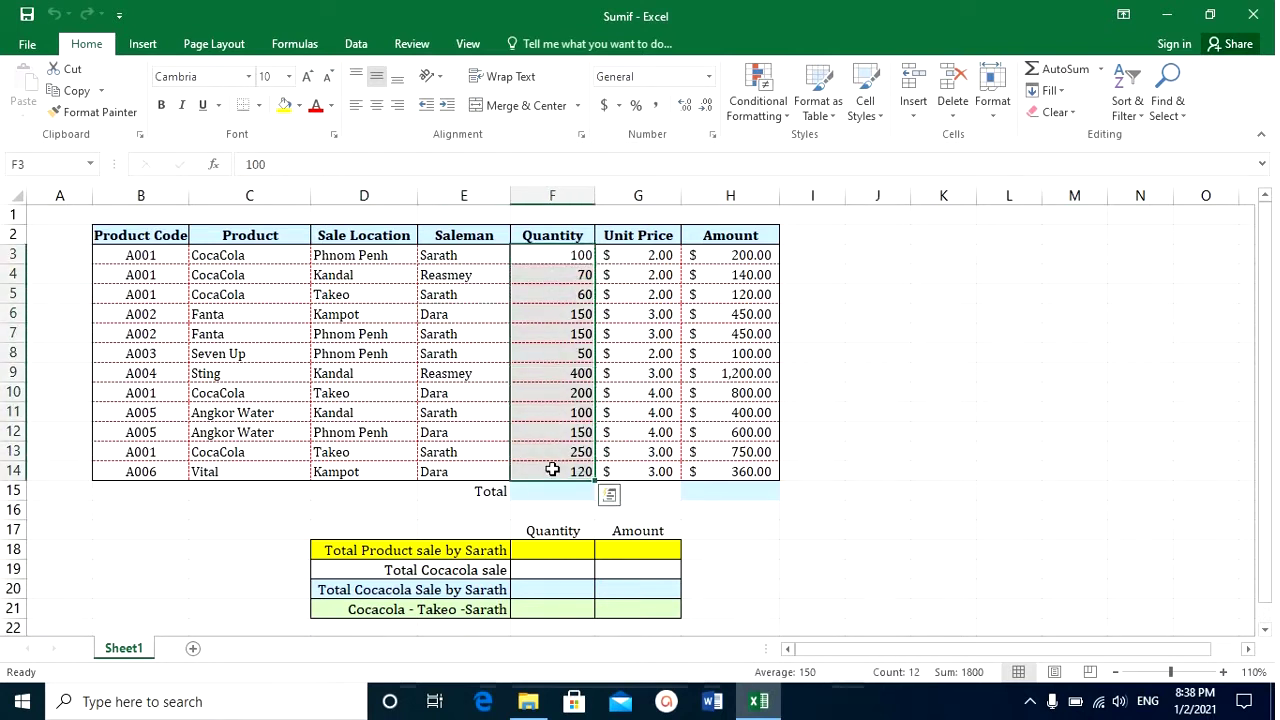
{"action": "left_click_drag", "start_coordinate": [730, 256], "coordinate": [730, 471]}
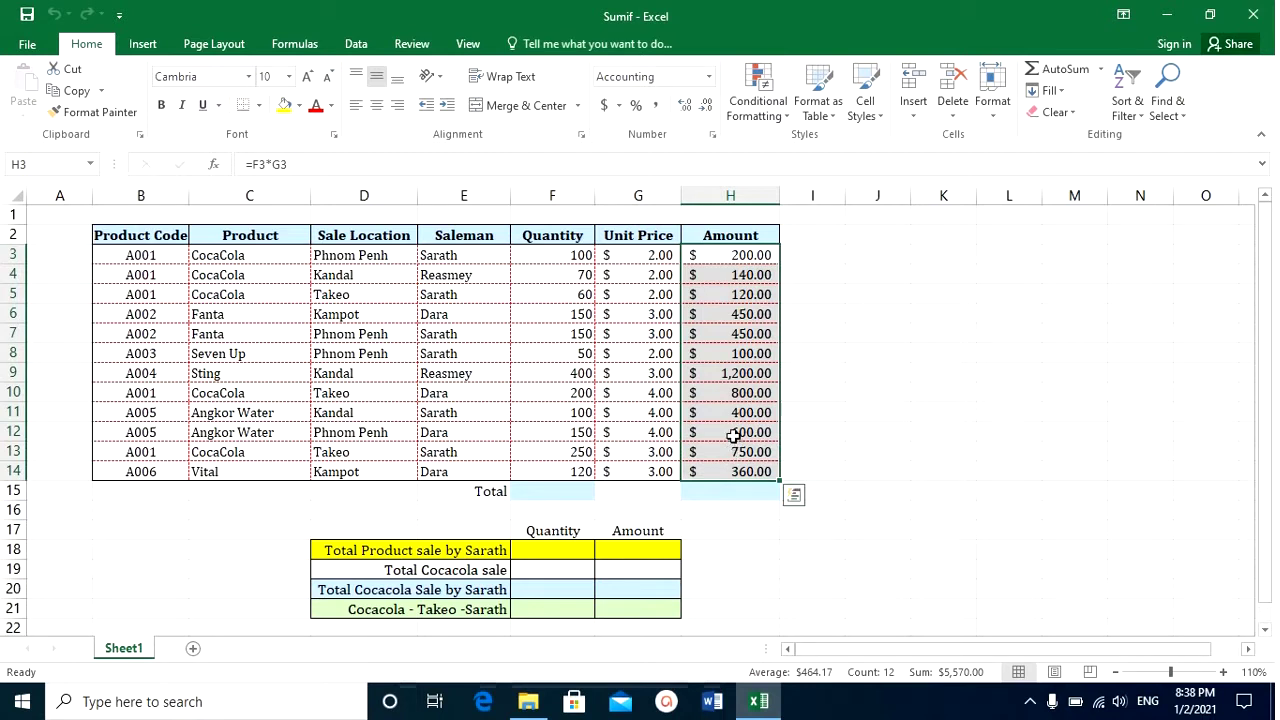
Enter =SUM(F3:F14) in F15 so the Quantity total shows 1800
{"action": "left_click", "coordinate": [560, 493]}
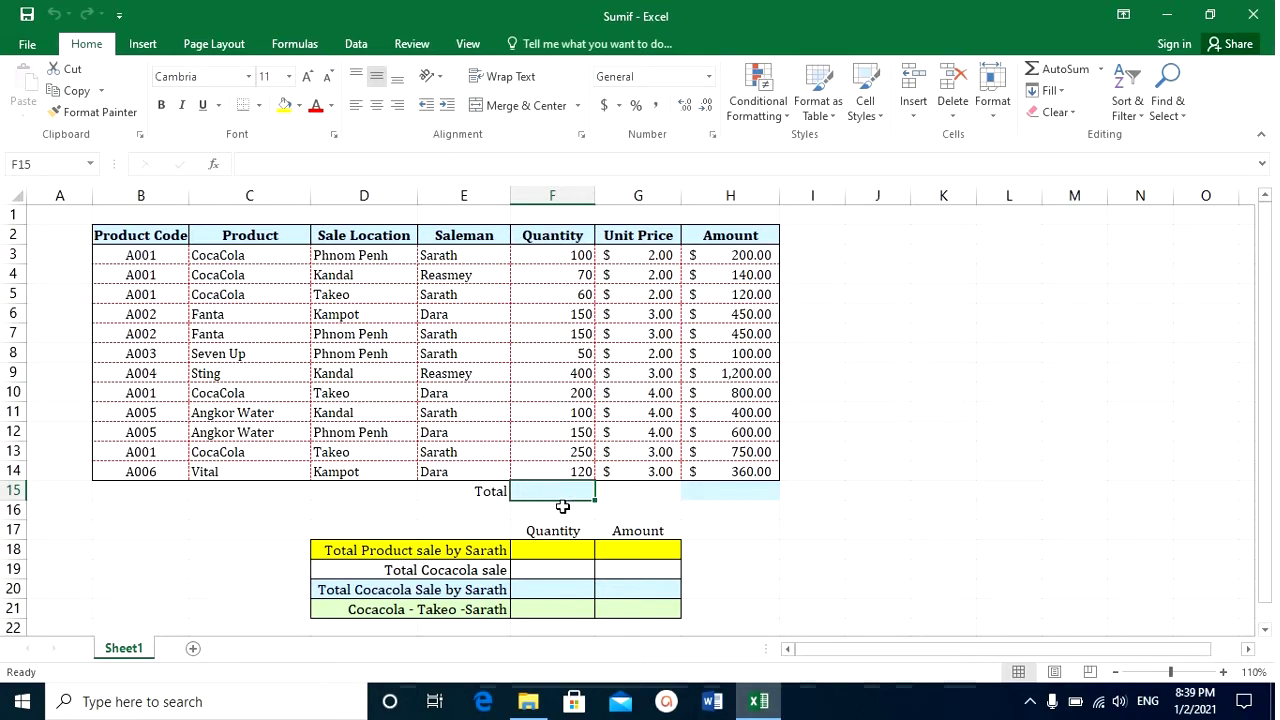
{"action": "type", "text": "="}
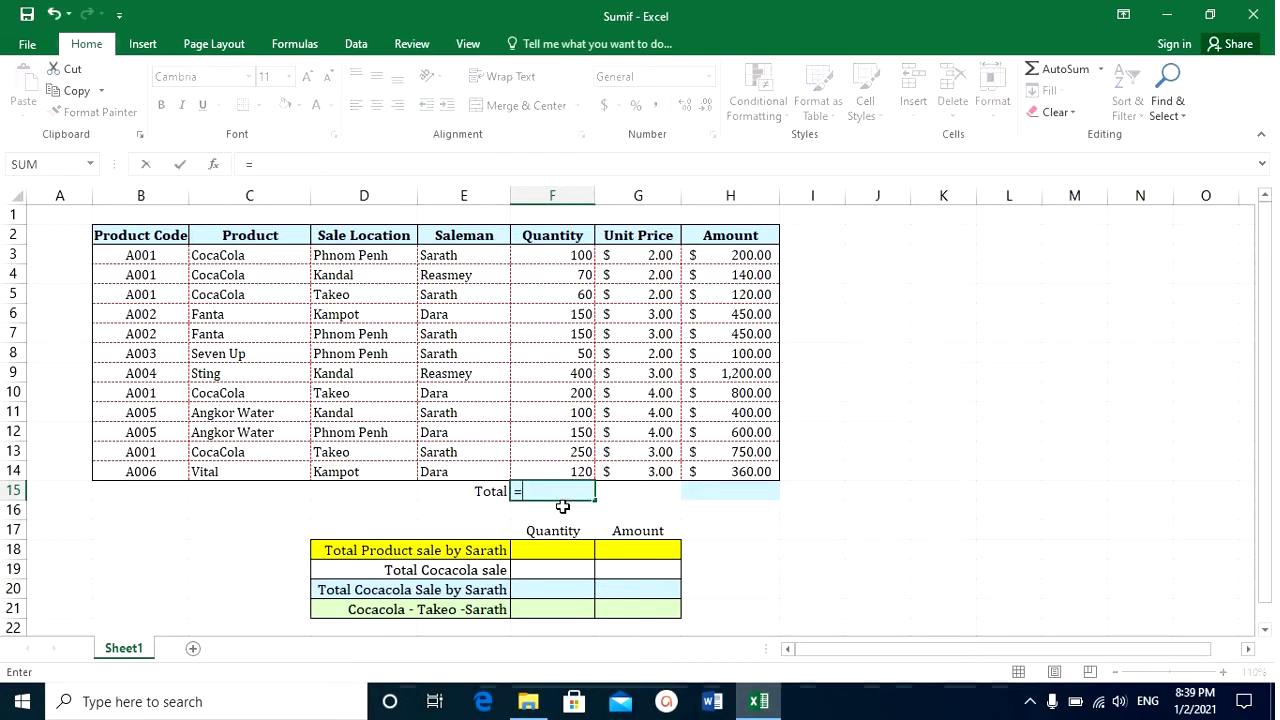
{"action": "type", "text": "sum("}
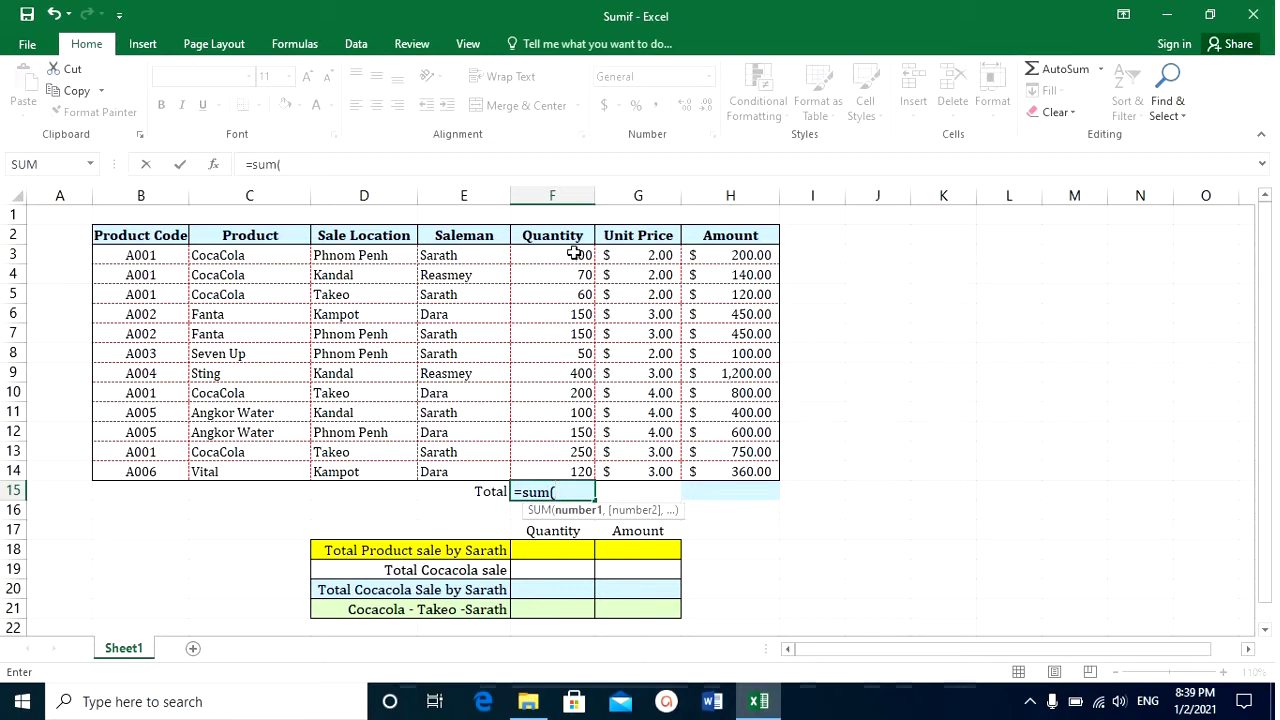
{"action": "left_click_drag", "start_coordinate": [575, 254], "coordinate": [577, 472]}
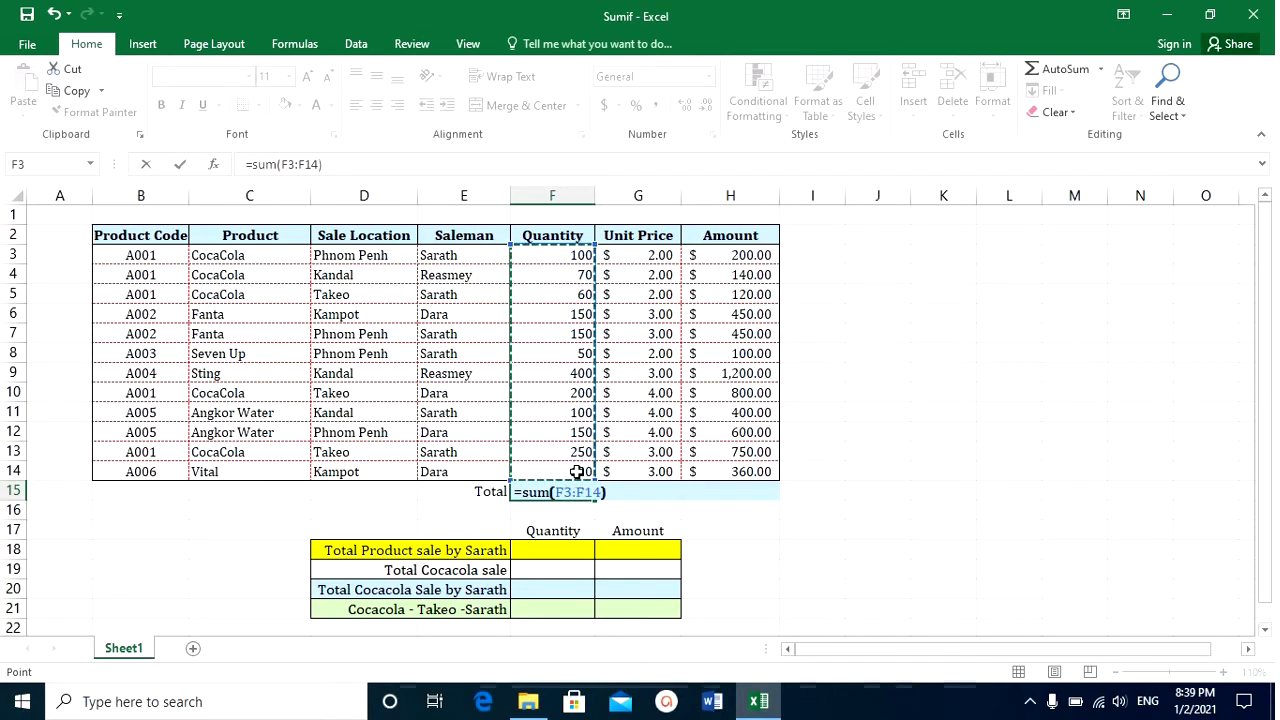
{"action": "key", "text": "Return"}
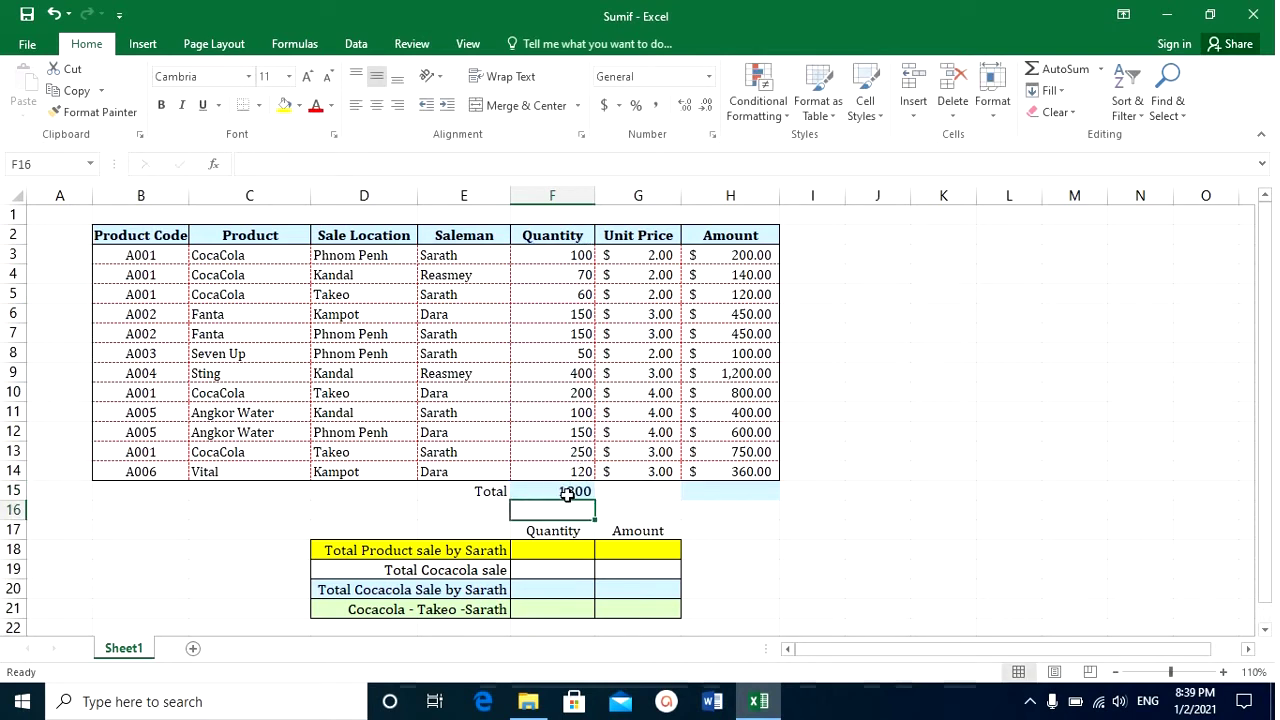
{"action": "left_click", "coordinate": [570, 493]}
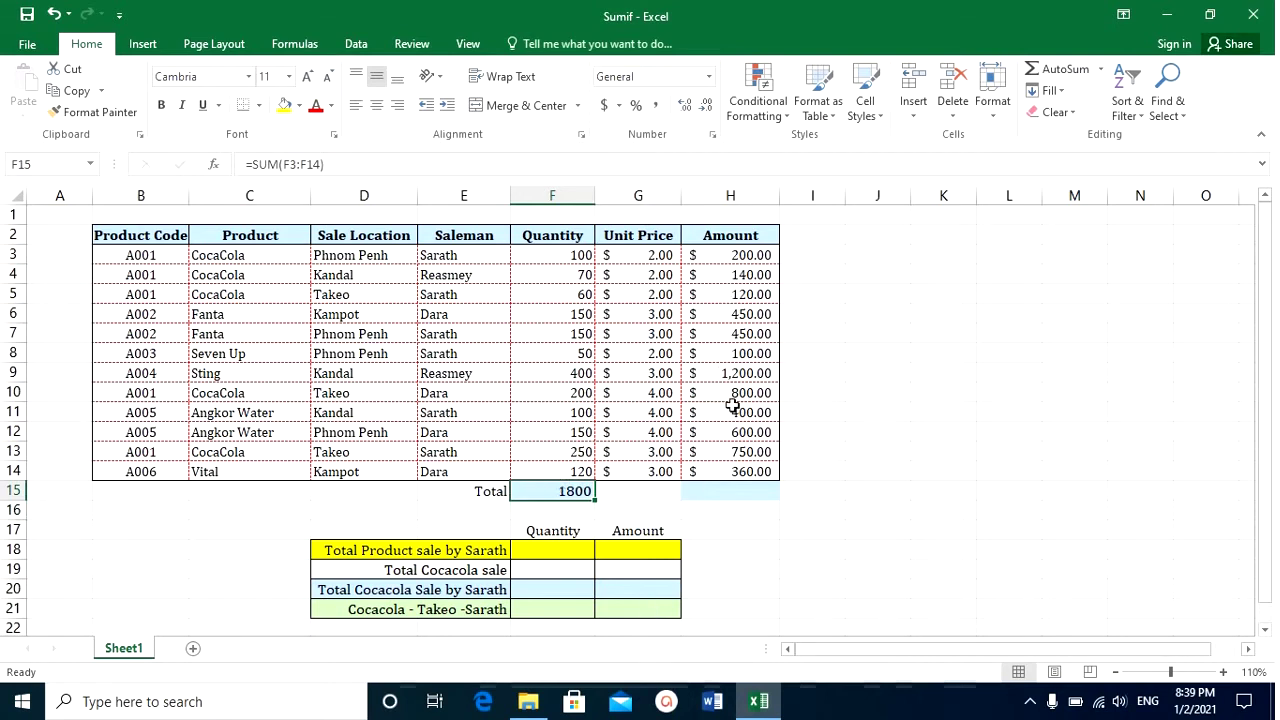
{"action": "left_click", "coordinate": [733, 491]}
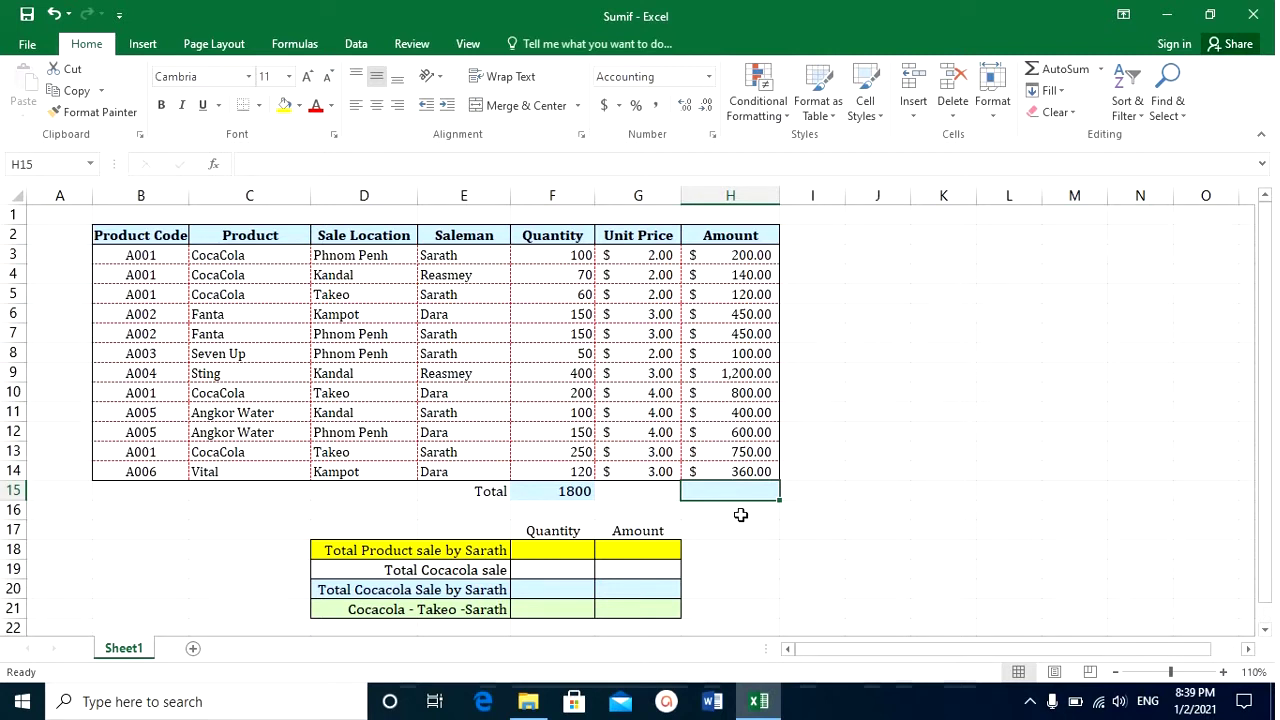
Enter =SUM(H3:H14) in H15, fixing a typo, so the Amount total shows $5,570.00
{"action": "type", "text": "=s"}
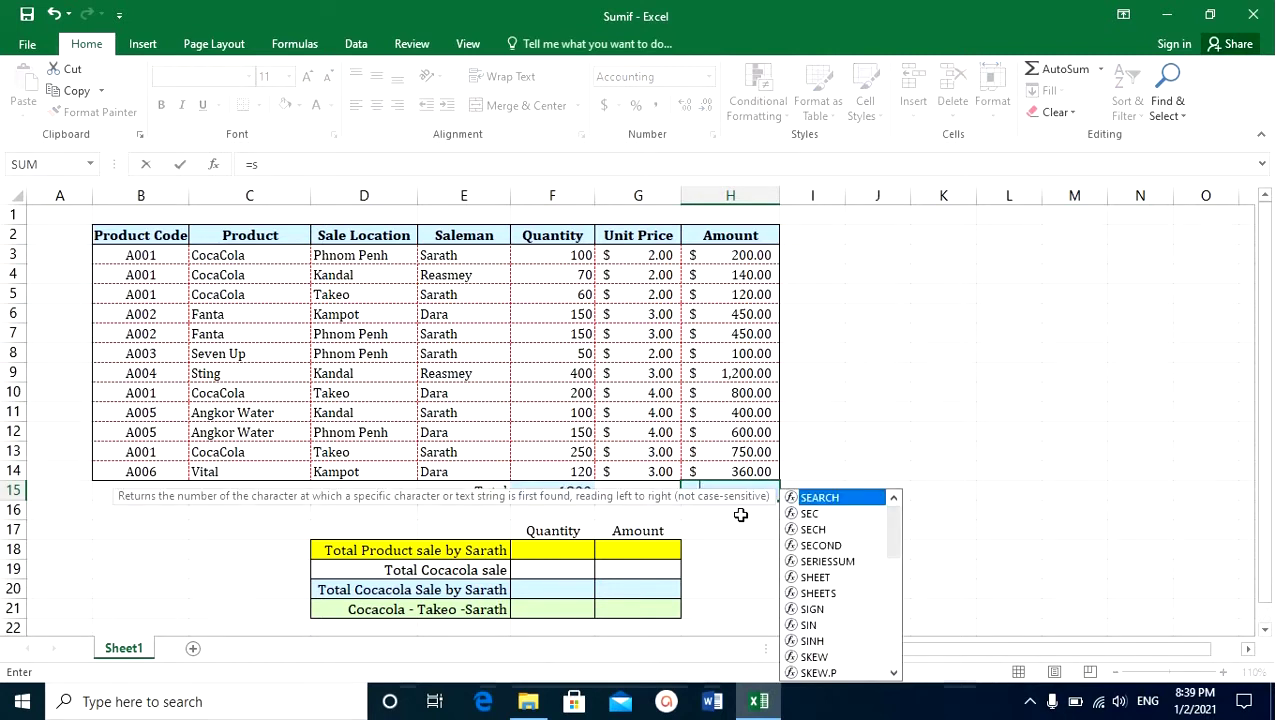
{"action": "type", "text": "m"}
{"action": "key", "text": "BackSpace"}
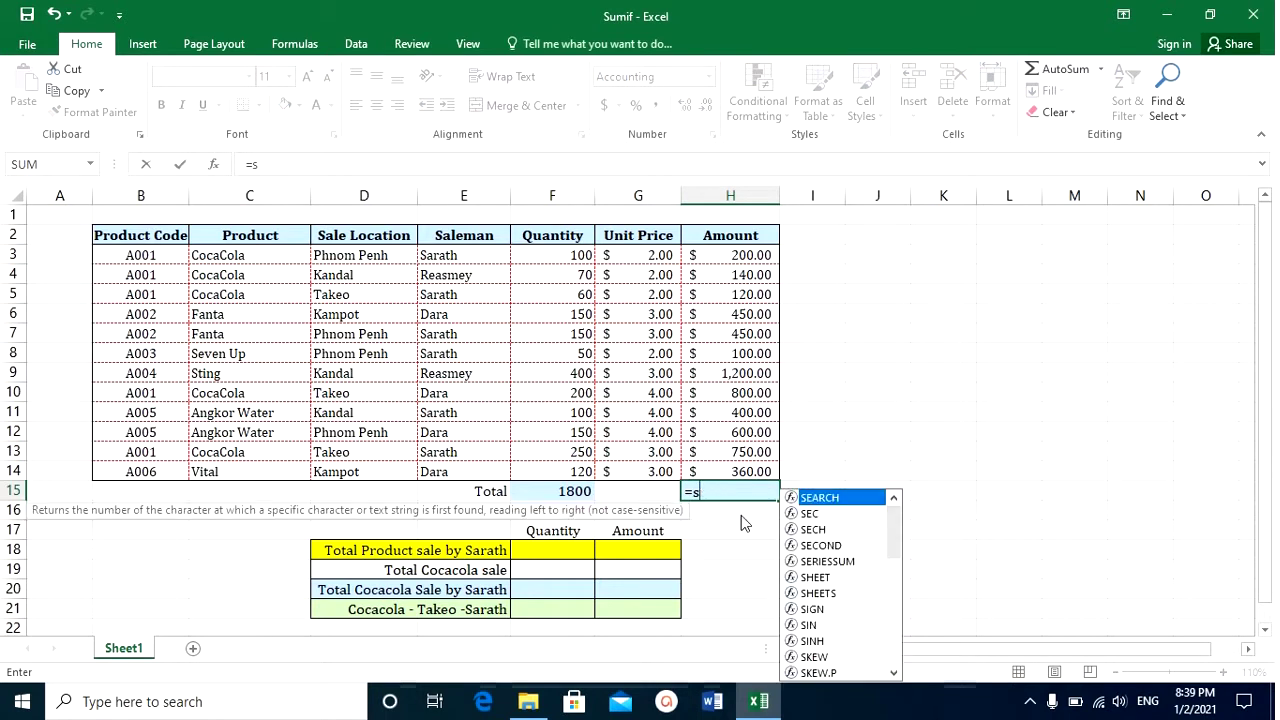
{"action": "type", "text": "um("}
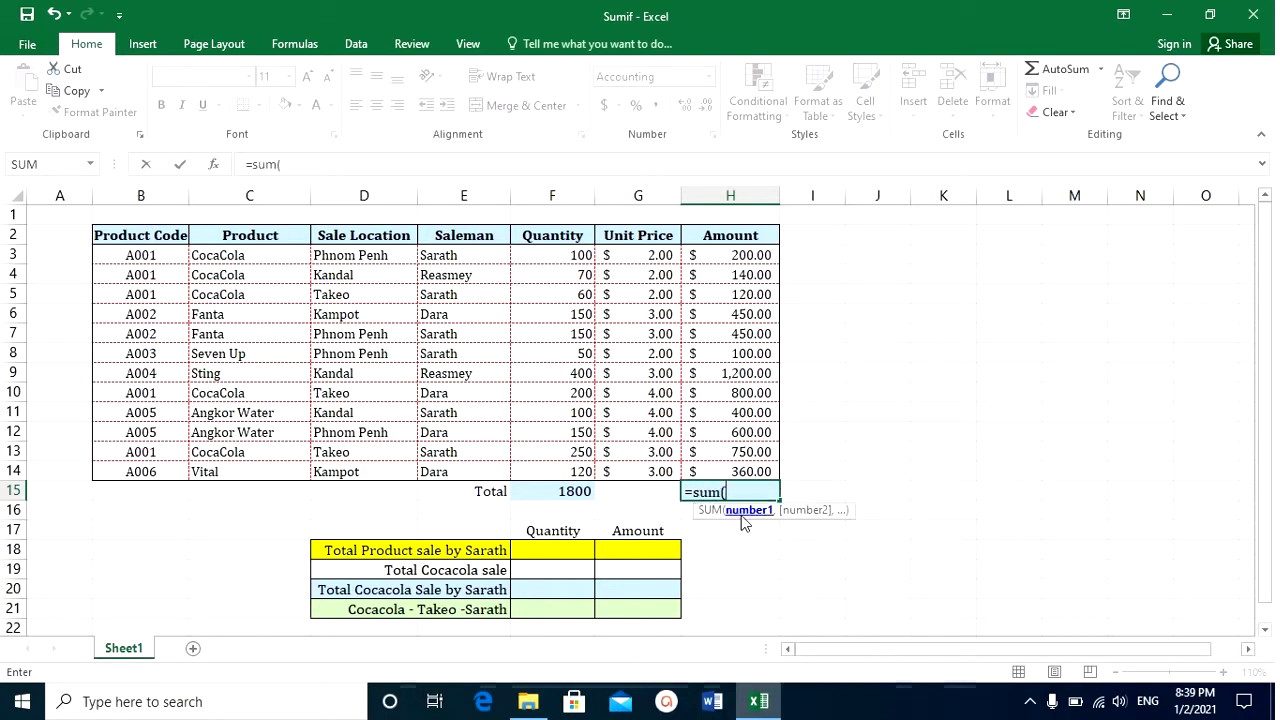
{"action": "left_click_drag", "start_coordinate": [728, 260], "coordinate": [736, 470]}
{"action": "type", "text": ")"}
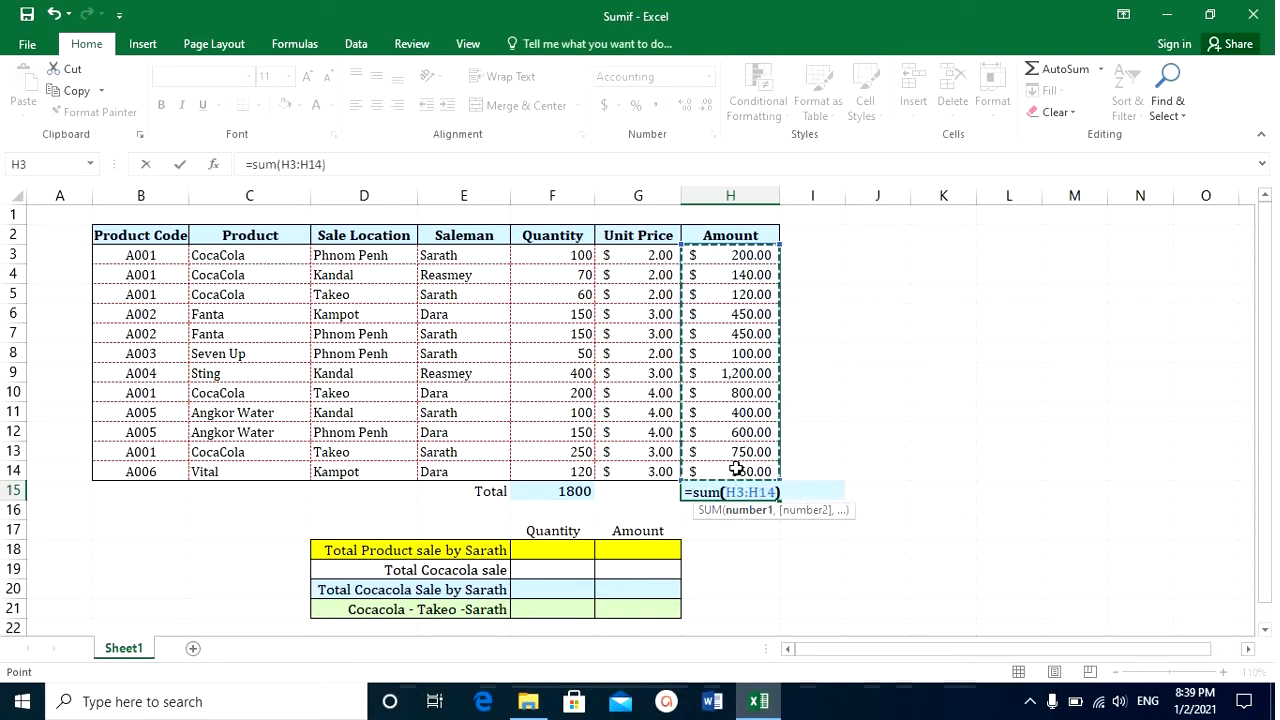
{"action": "key", "text": "Return"}
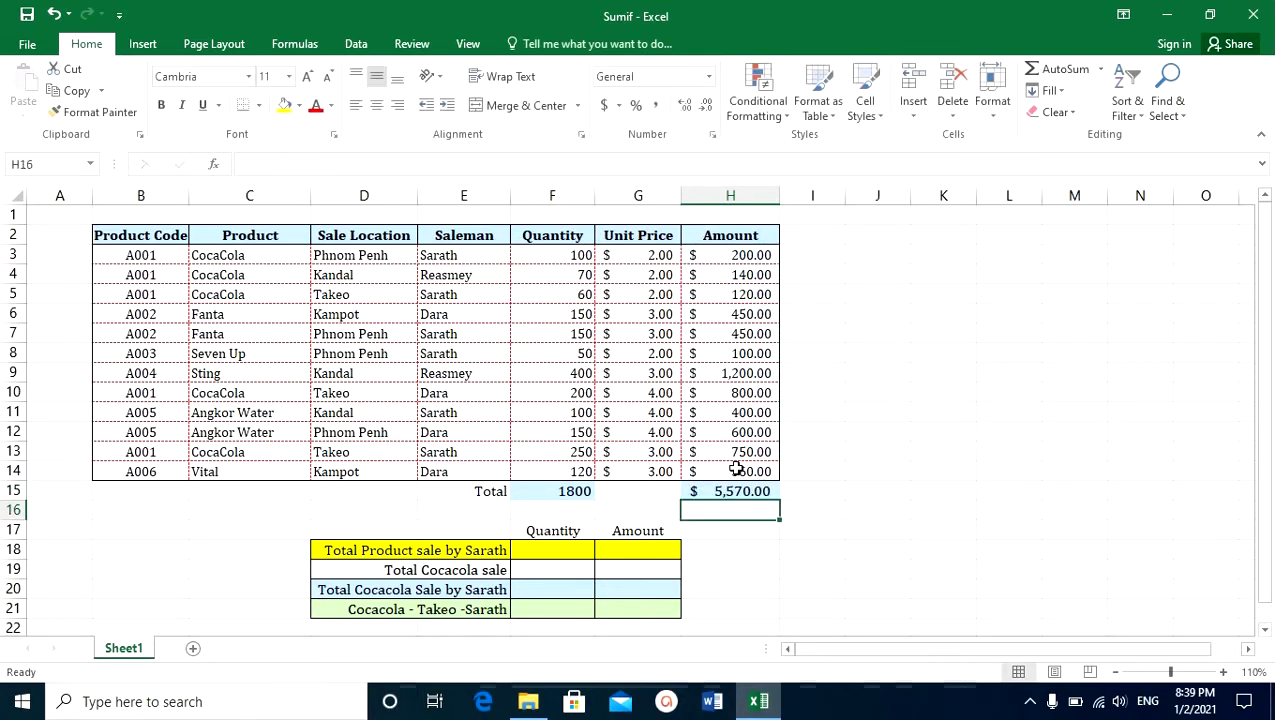
{"action": "left_click", "coordinate": [556, 491]}
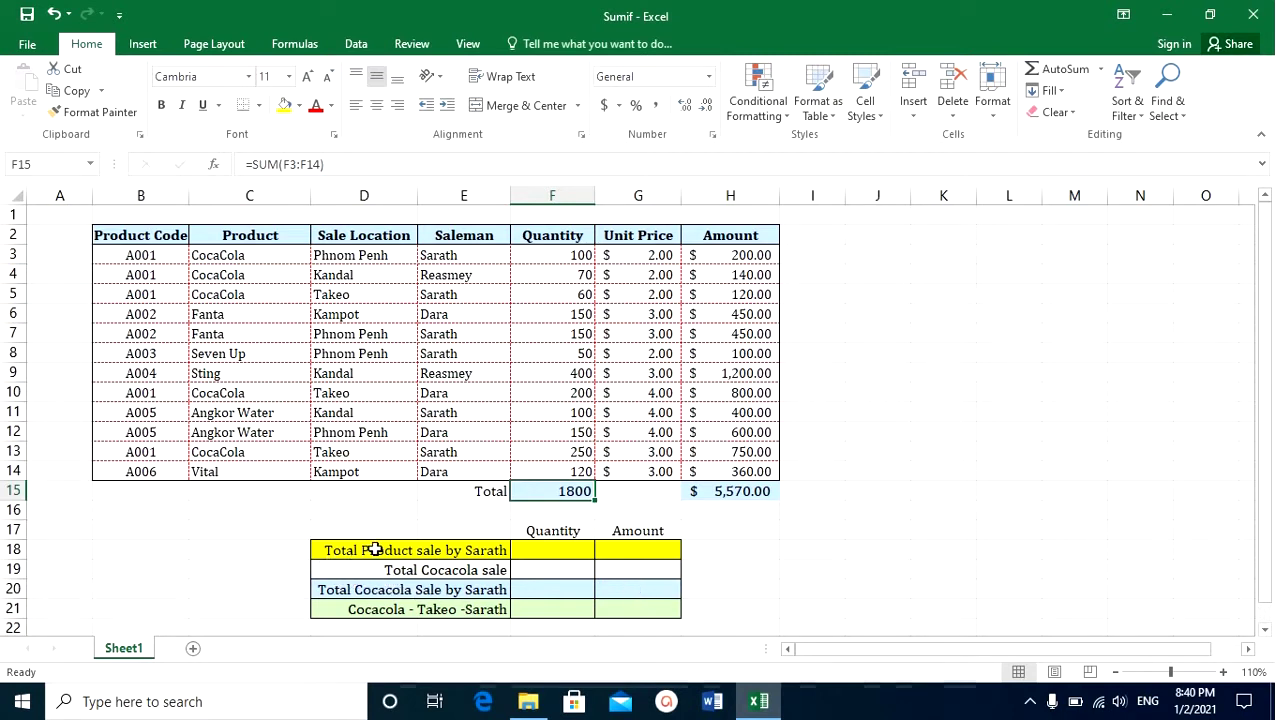
Look over the salesman's summary result cells F18 and G18, settling on F18
{"action": "left_click", "coordinate": [538, 550]}
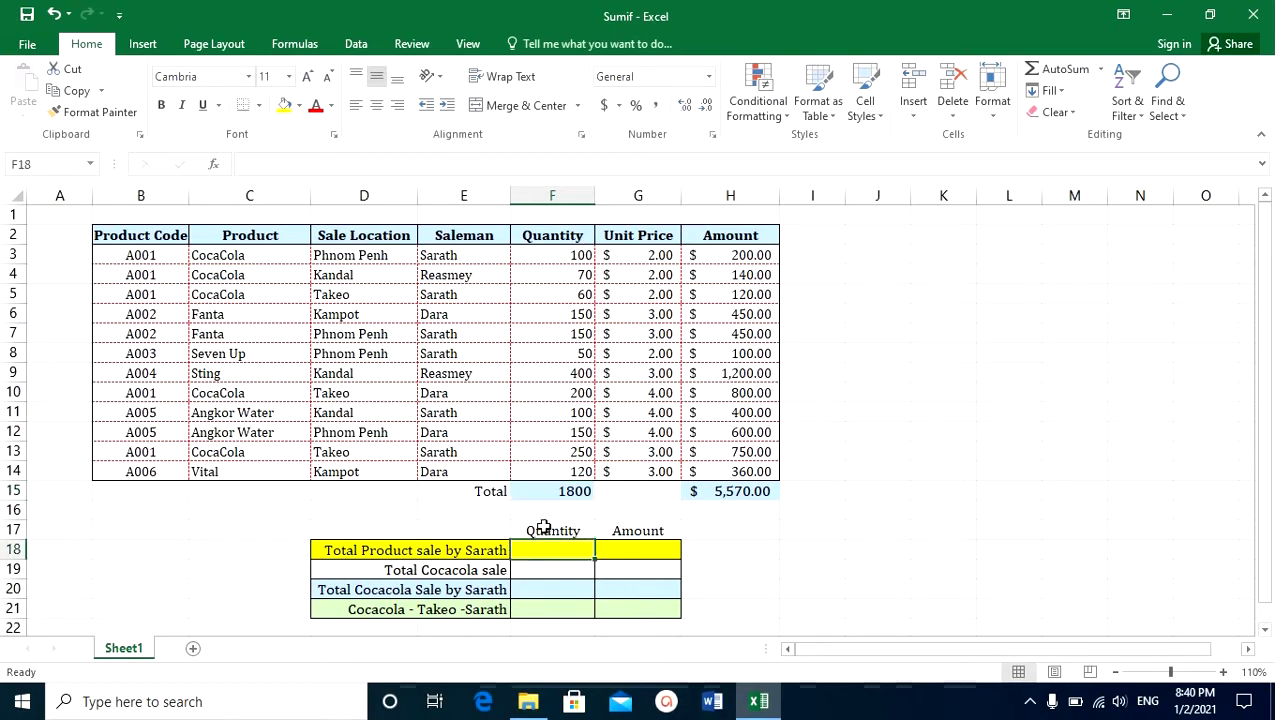
{"action": "left_click", "coordinate": [632, 550]}
{"action": "left_click_drag", "start_coordinate": [536, 551], "coordinate": [625, 551]}
{"action": "left_click", "coordinate": [541, 553]}
Enter a SUMIF in F18 adding F3:F14 where E3:E14 matches the salesman, giving 710
{"action": "type", "text": "=sum"}
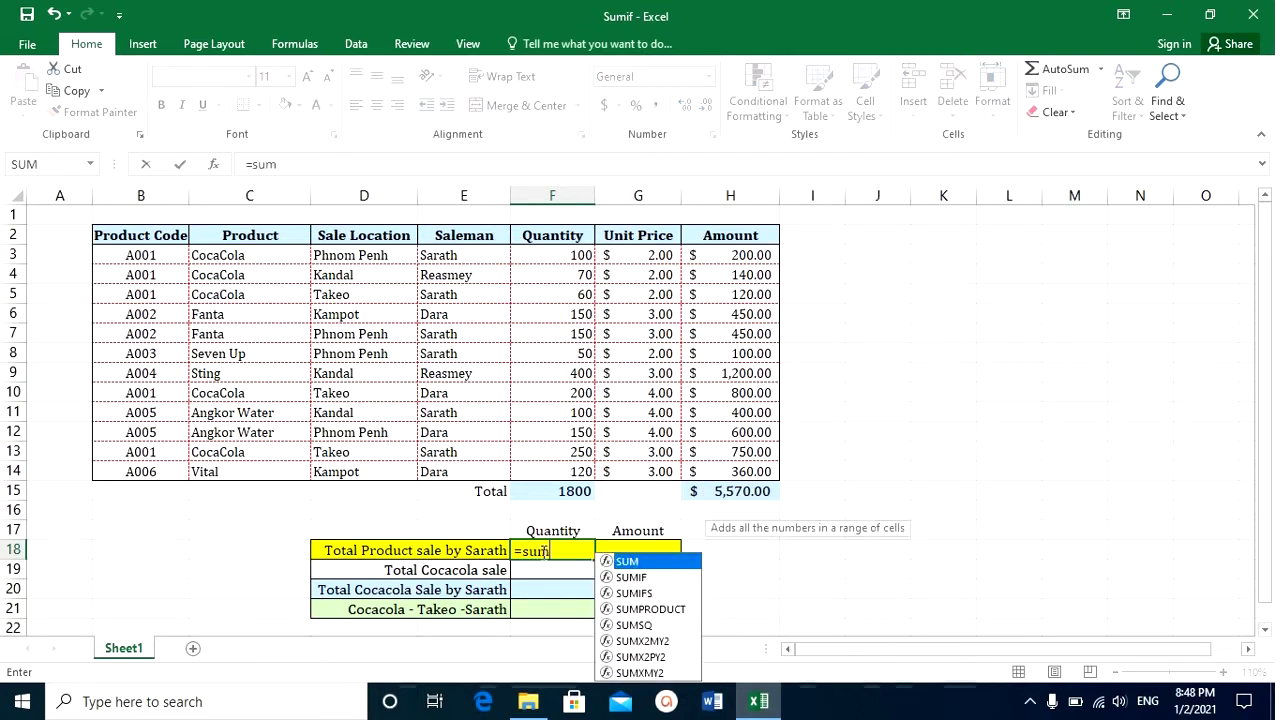
{"action": "type", "text": "if("}
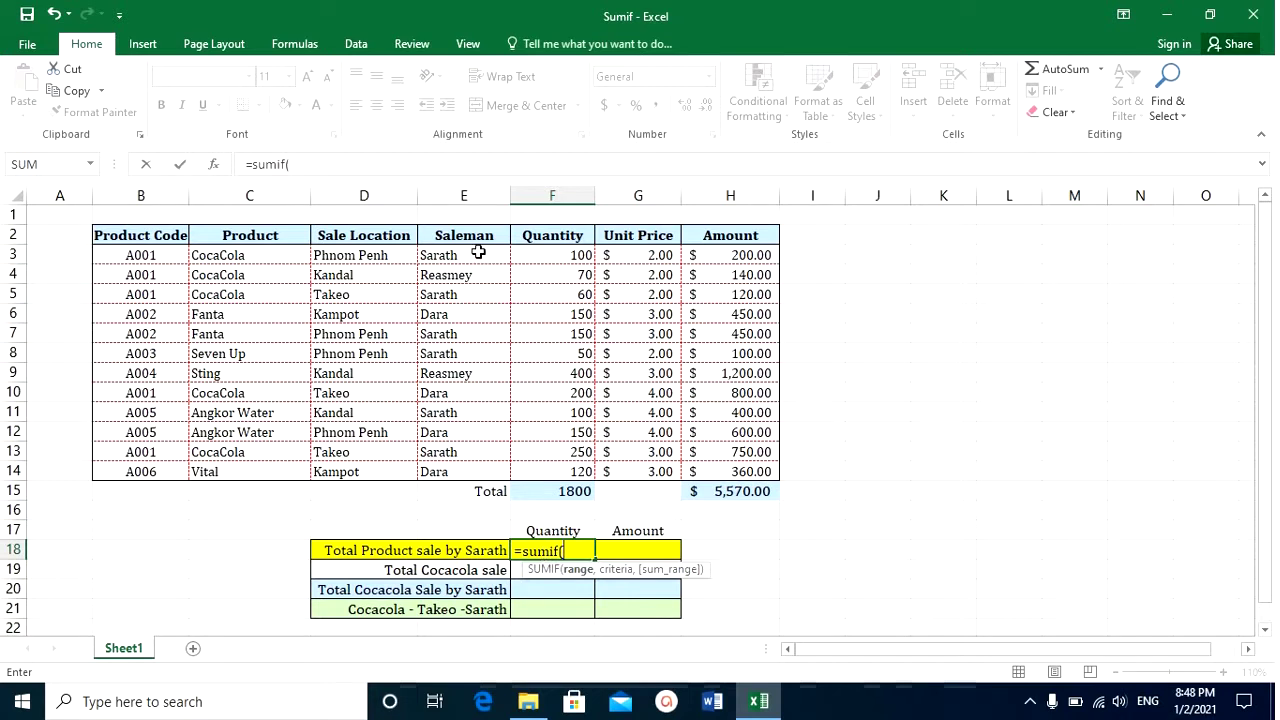
{"action": "left_click_drag", "start_coordinate": [478, 254], "coordinate": [486, 471]}
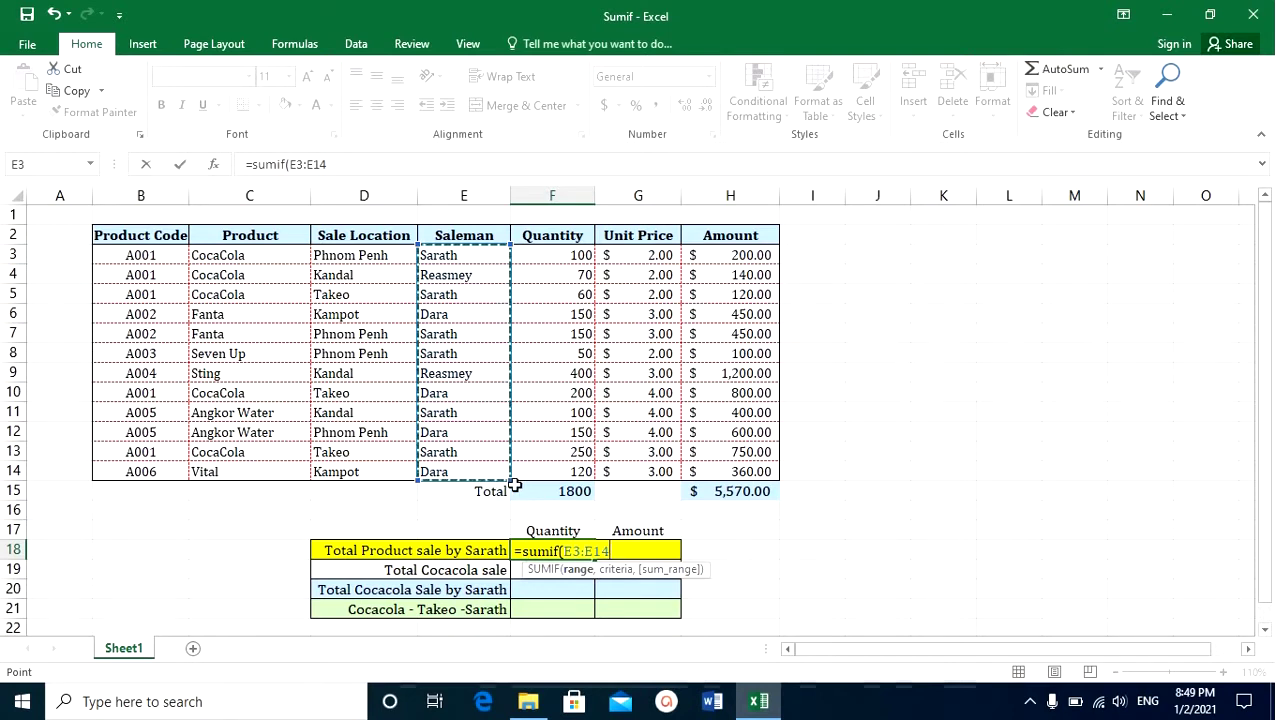
{"action": "type", "text": ",\"Sarath"}
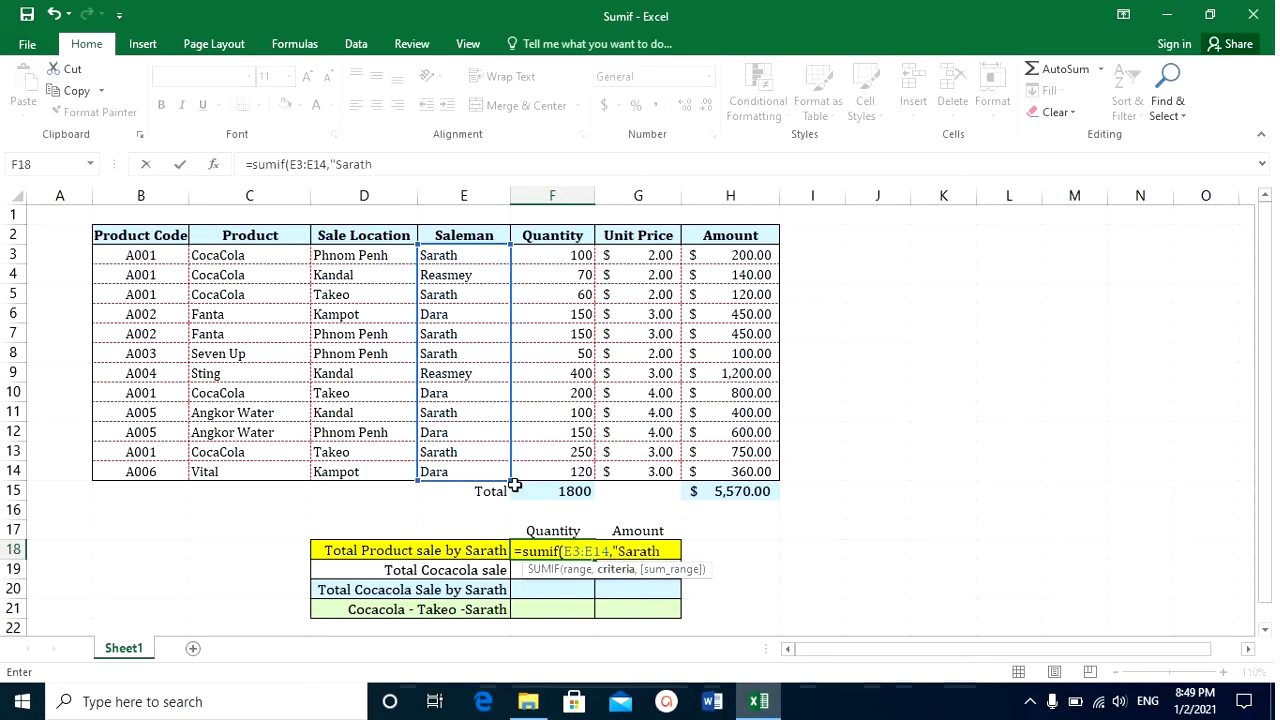
{"action": "type", "text": "\","}
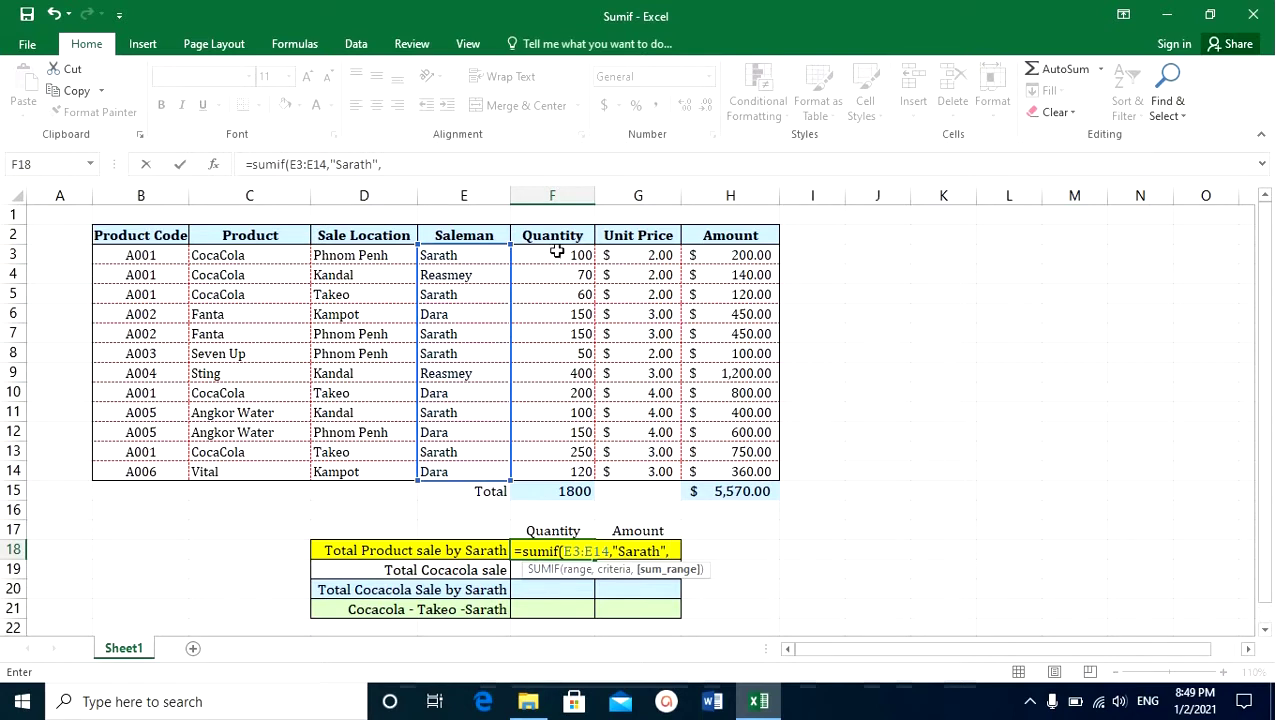
{"action": "left_click_drag", "start_coordinate": [557, 252], "coordinate": [563, 472]}
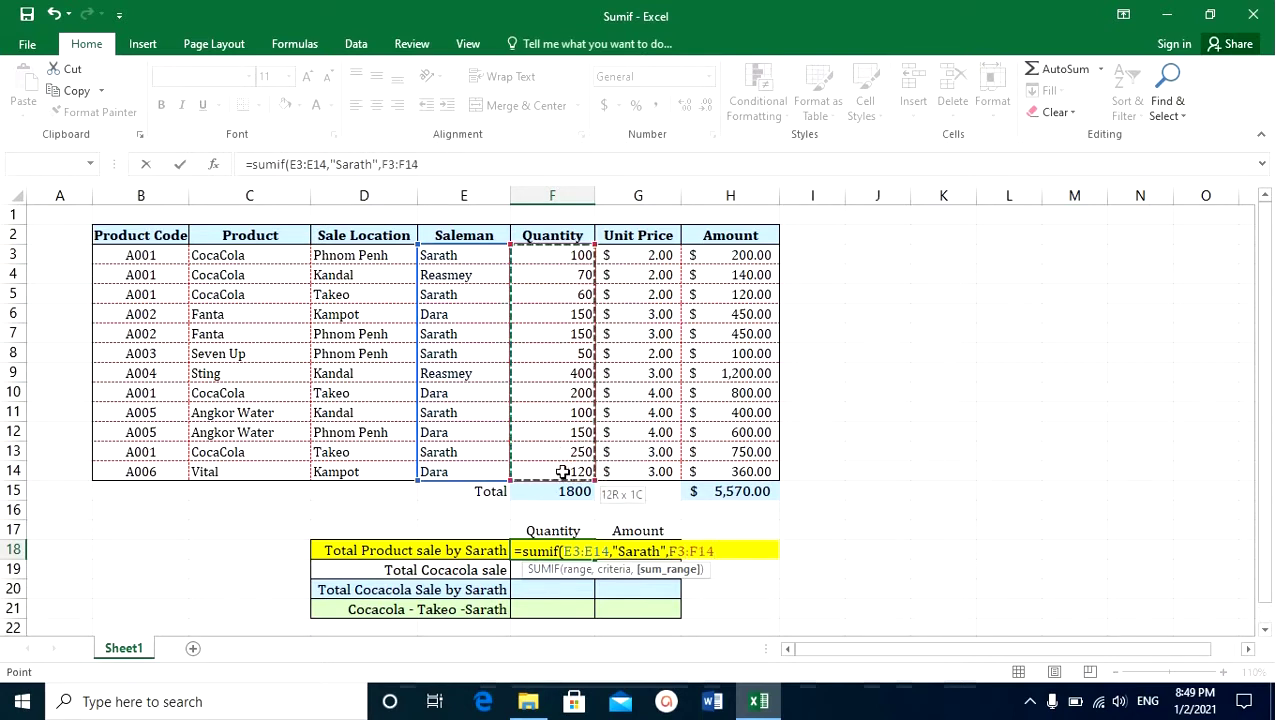
{"action": "type", "text": ")"}
{"action": "key", "text": "Return"}
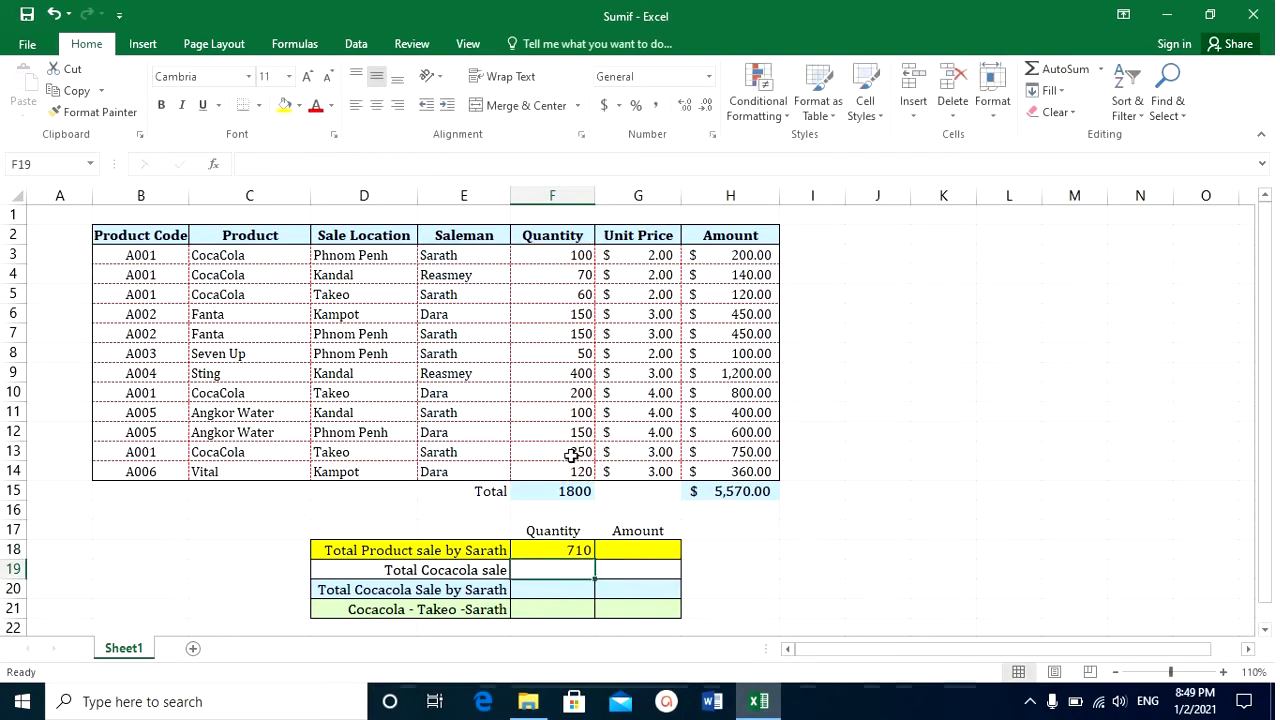
{"action": "left_click", "coordinate": [579, 549]}
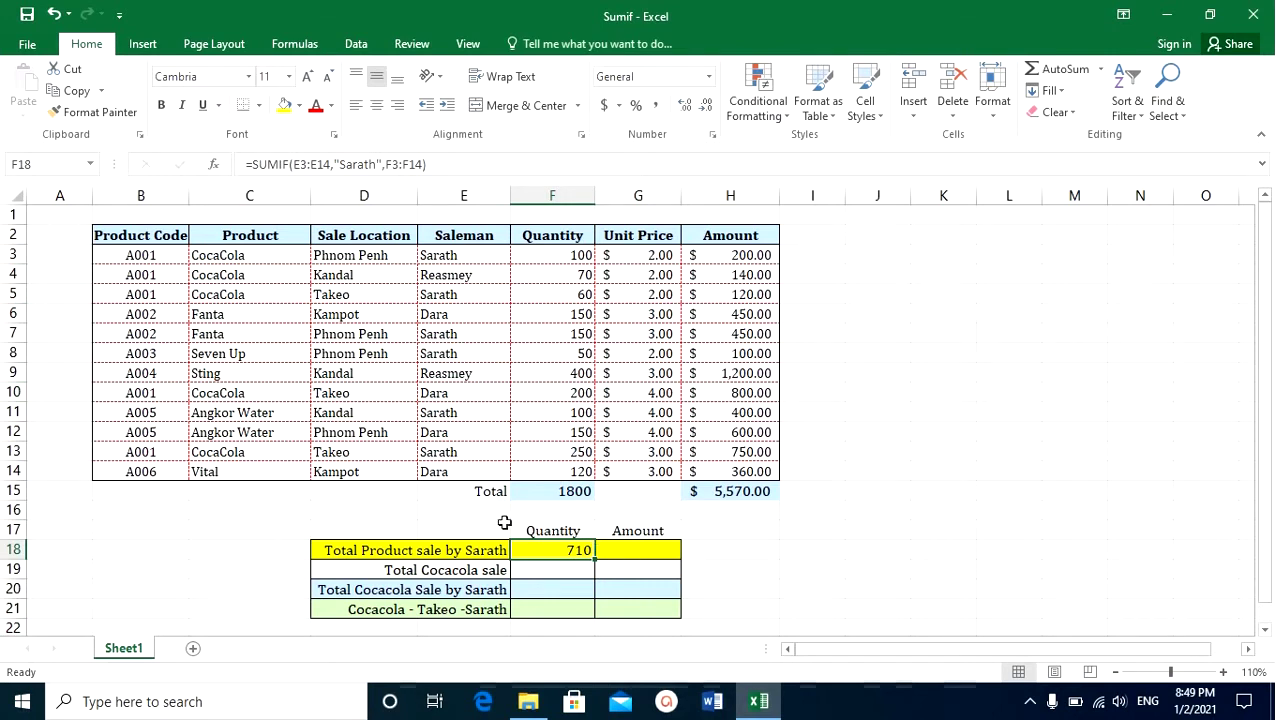
Enter a SUMIF in G18 adding H3:H14 where E3:E14 matches the salesman, giving $2,020.00
{"action": "left_click", "coordinate": [617, 552]}
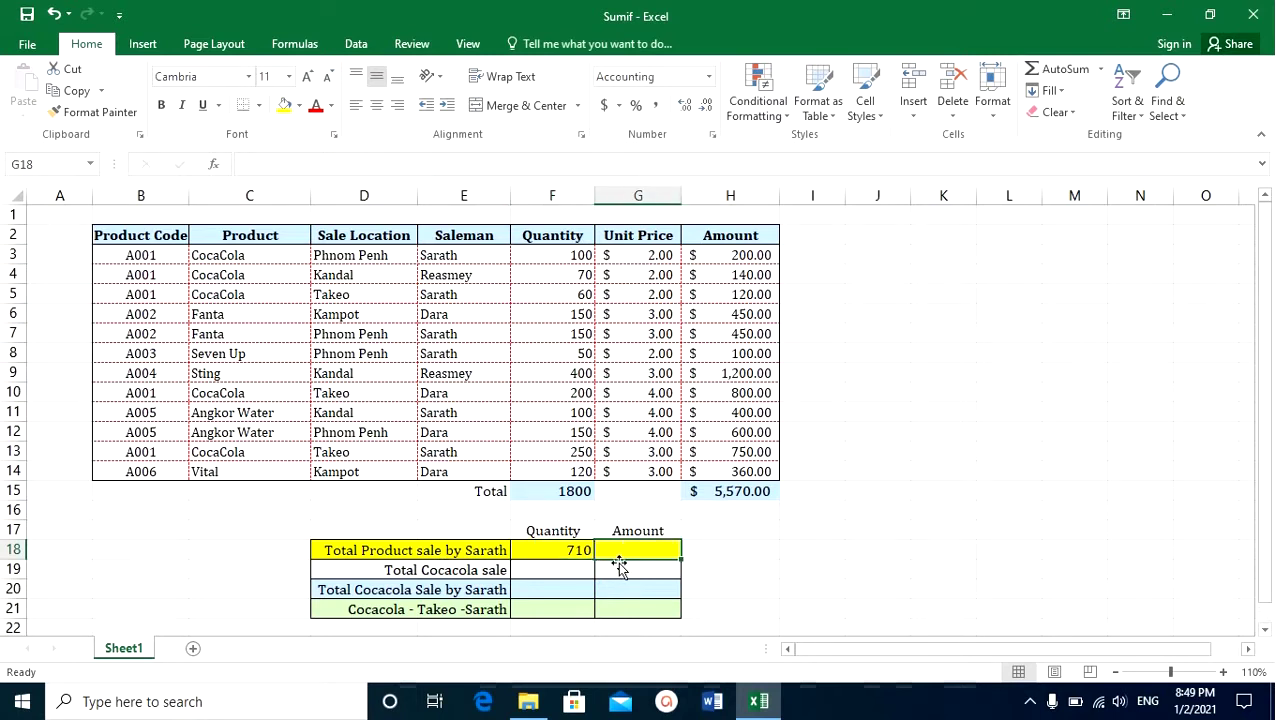
{"action": "type", "text": "=s"}
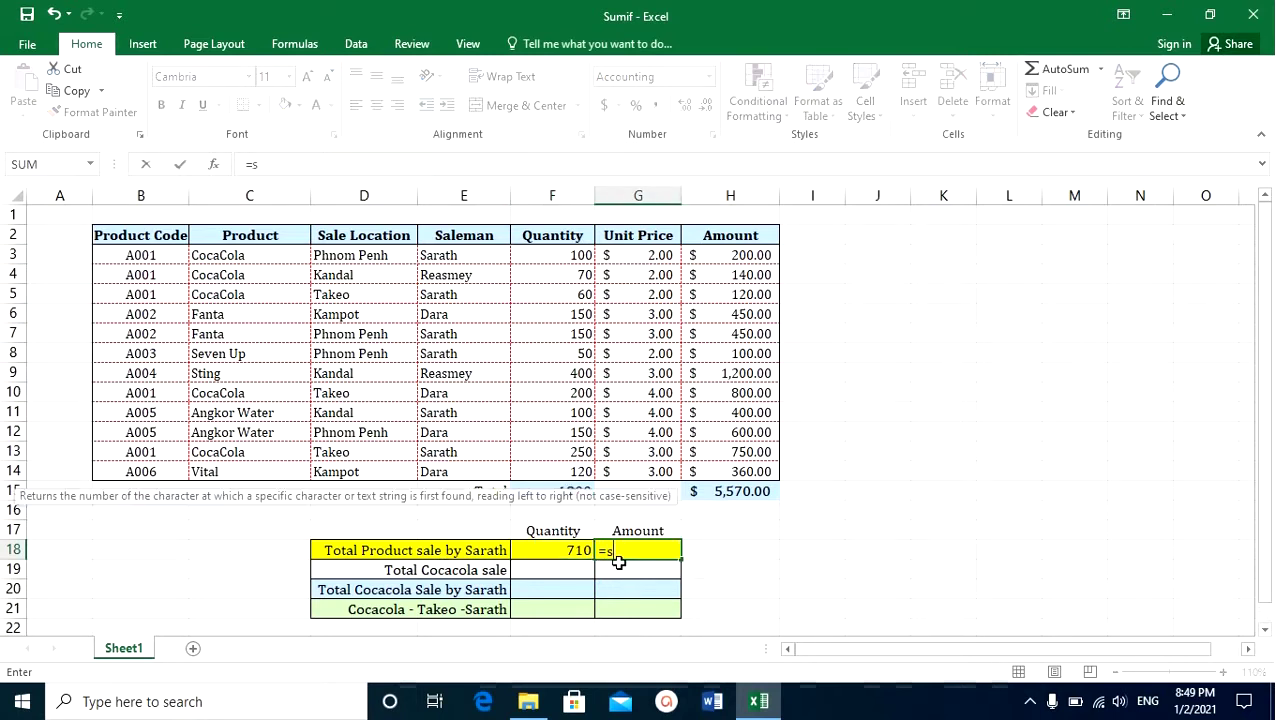
{"action": "type", "text": "umif"}
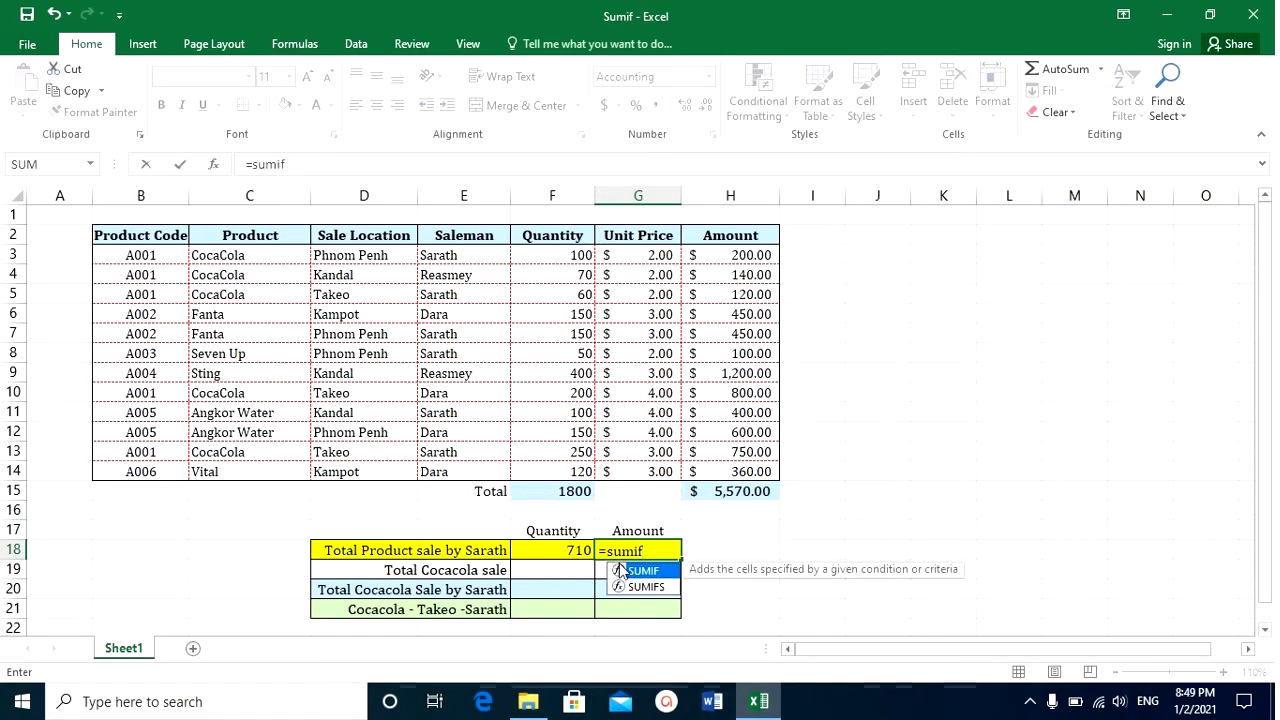
{"action": "type", "text": "("}
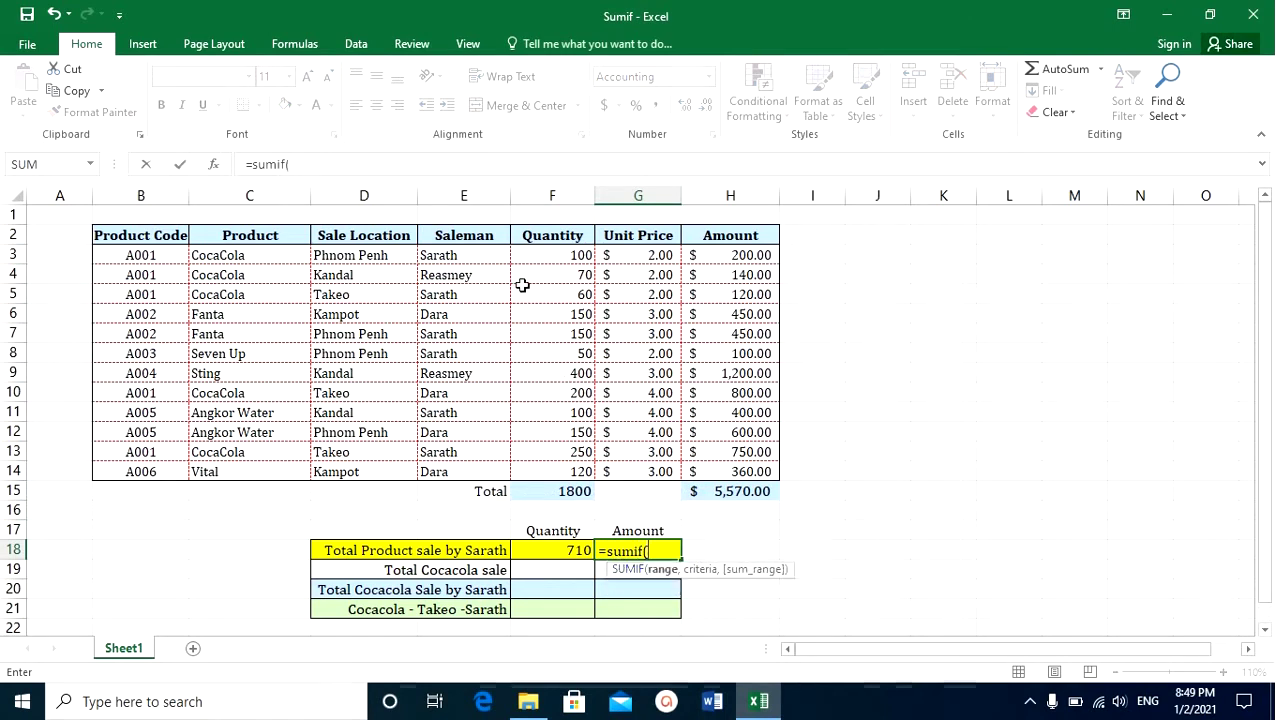
{"action": "left_click", "coordinate": [464, 255]}
{"action": "left_click_drag", "start_coordinate": [464, 255], "coordinate": [480, 471]}
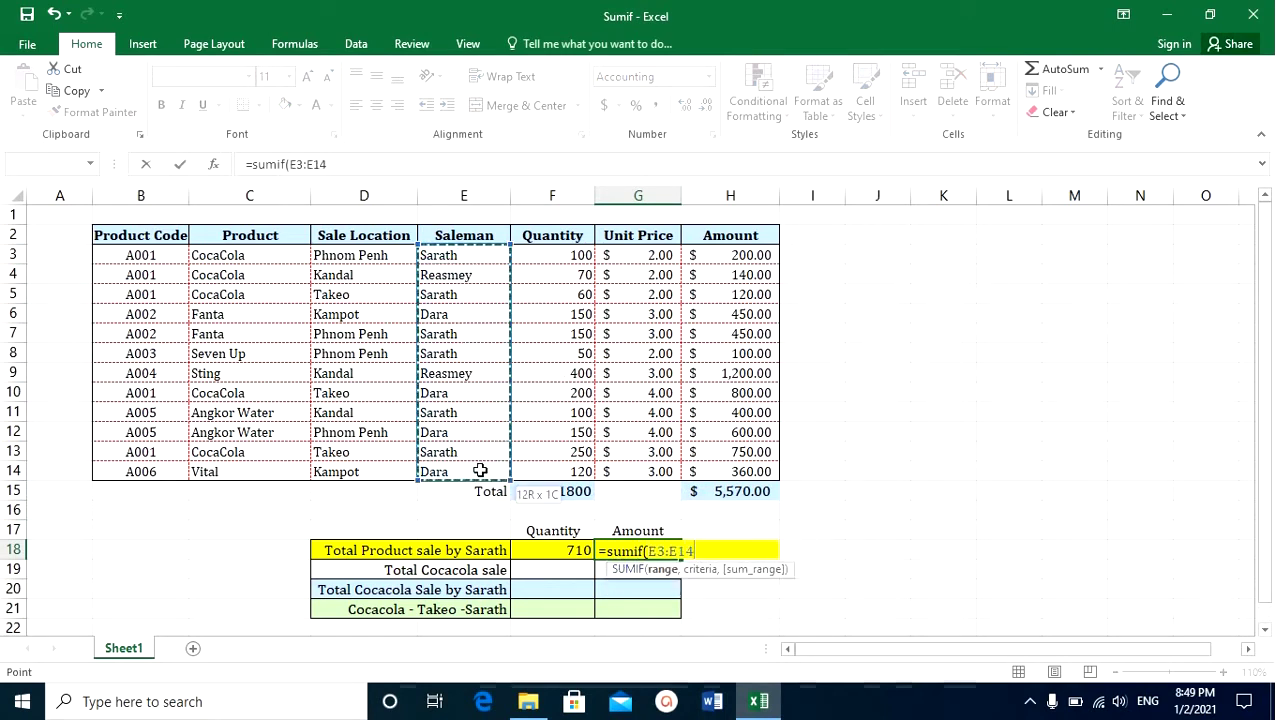
{"action": "type", "text": ",\"Sar"}
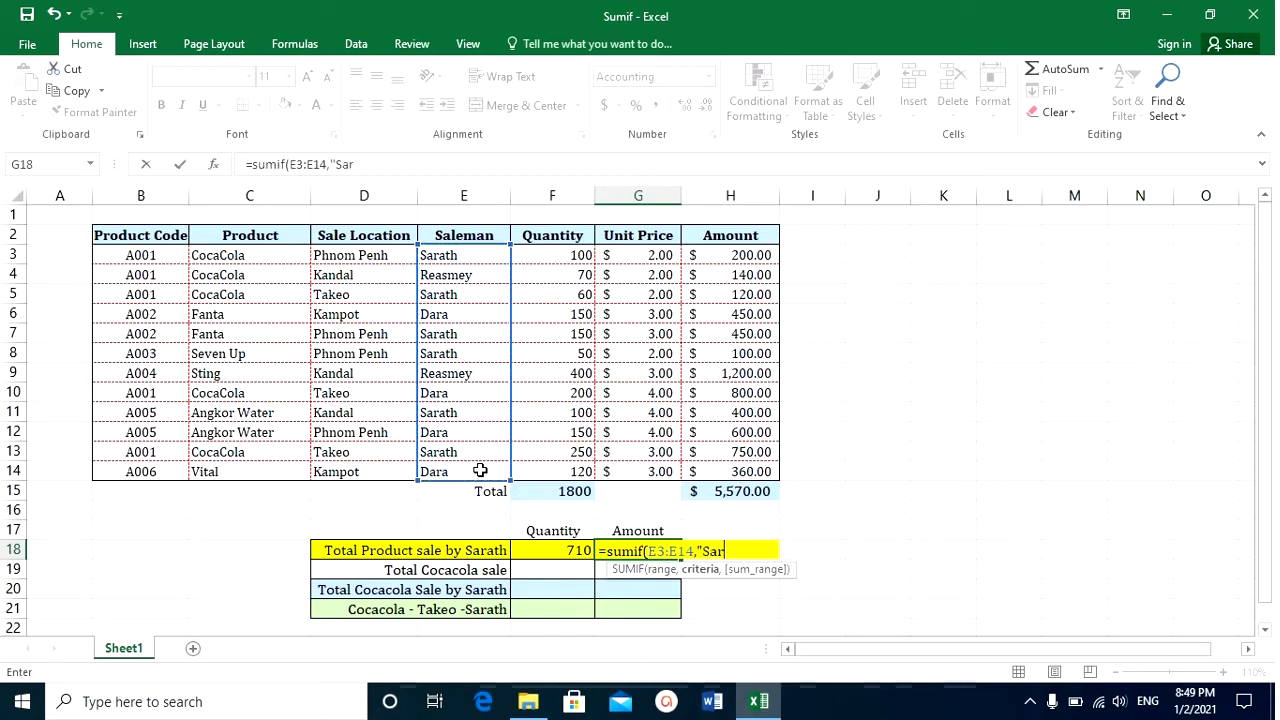
{"action": "type", "text": "ath\""}
{"action": "type", "text": ","}
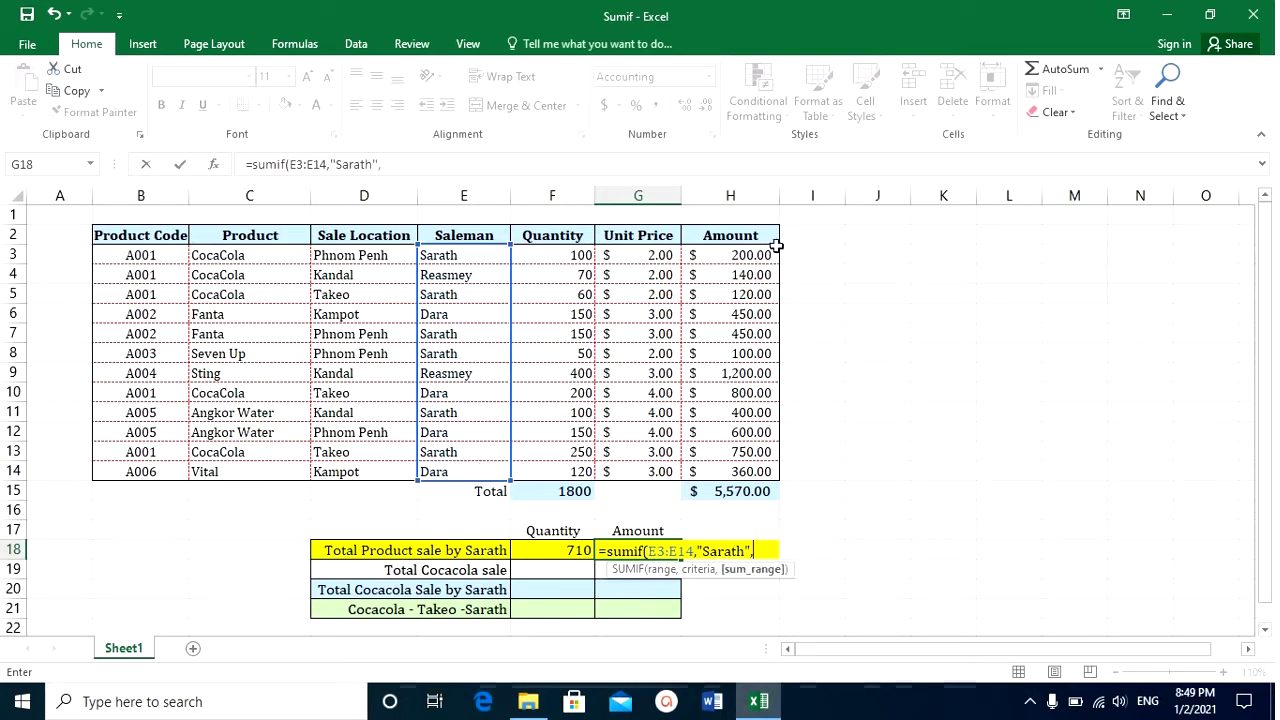
{"action": "left_click_drag", "start_coordinate": [762, 255], "coordinate": [740, 471]}
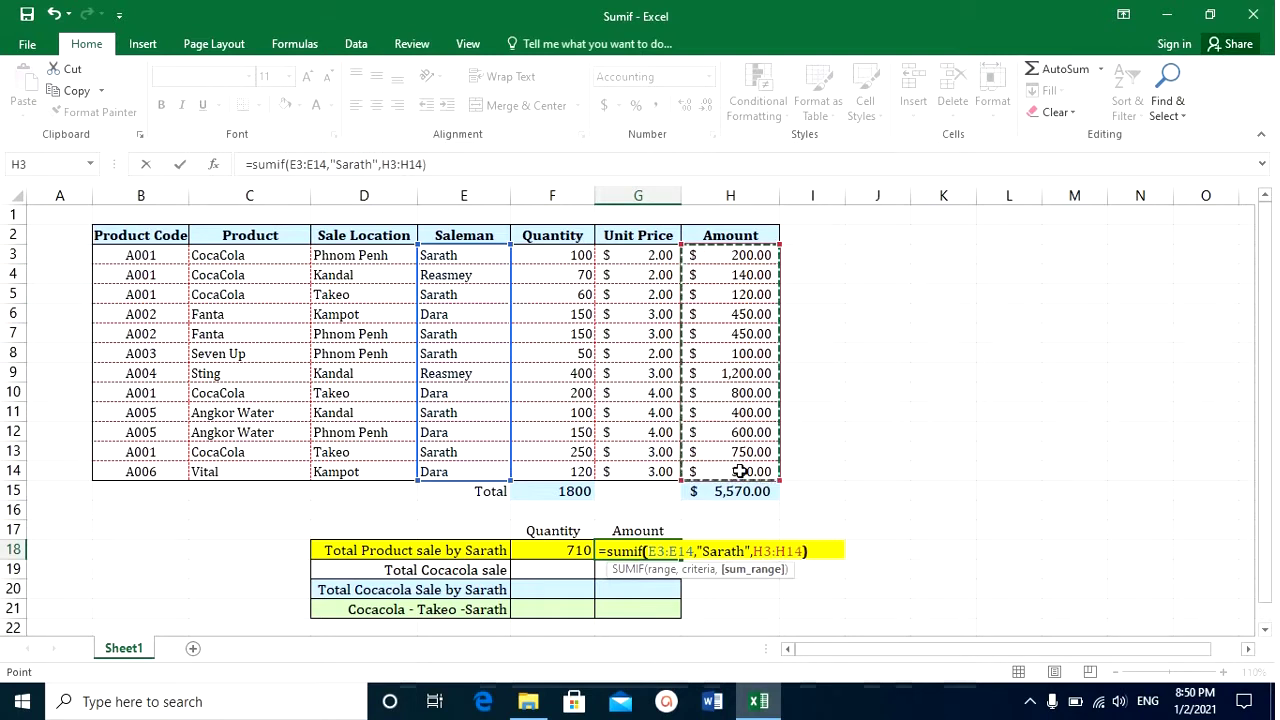
{"action": "key", "text": "Return"}
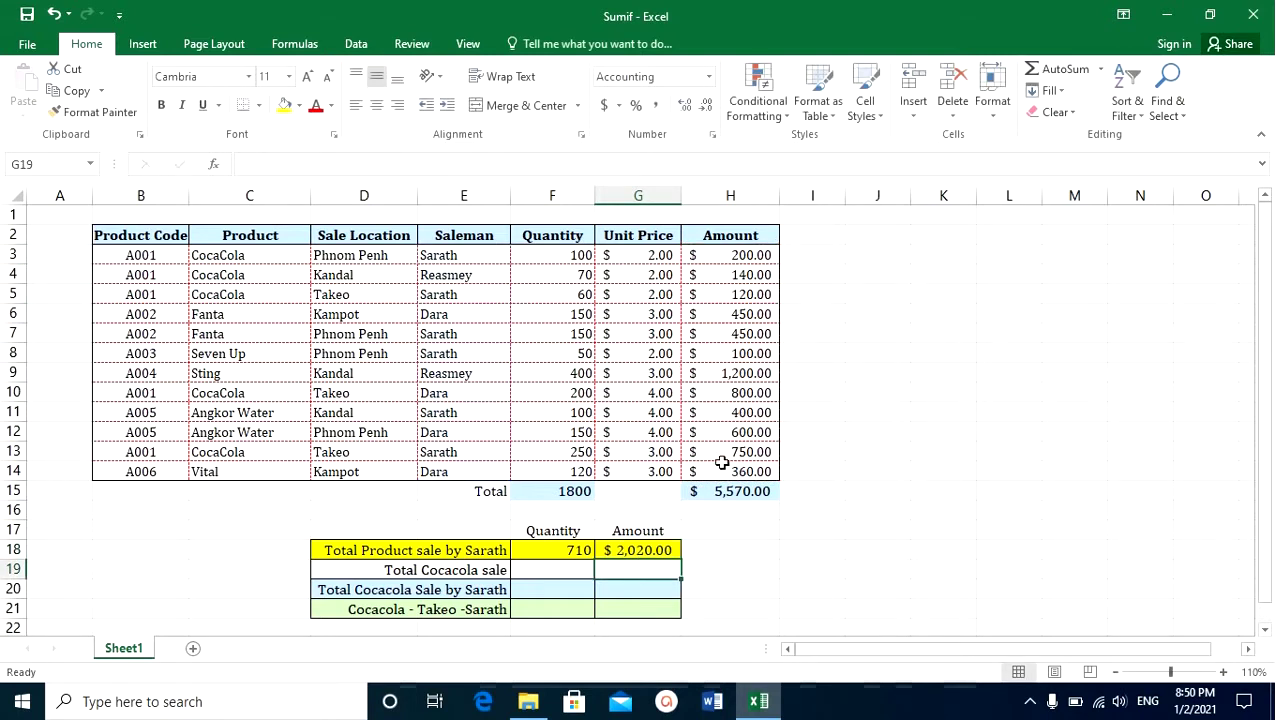
{"action": "left_click", "coordinate": [631, 555]}
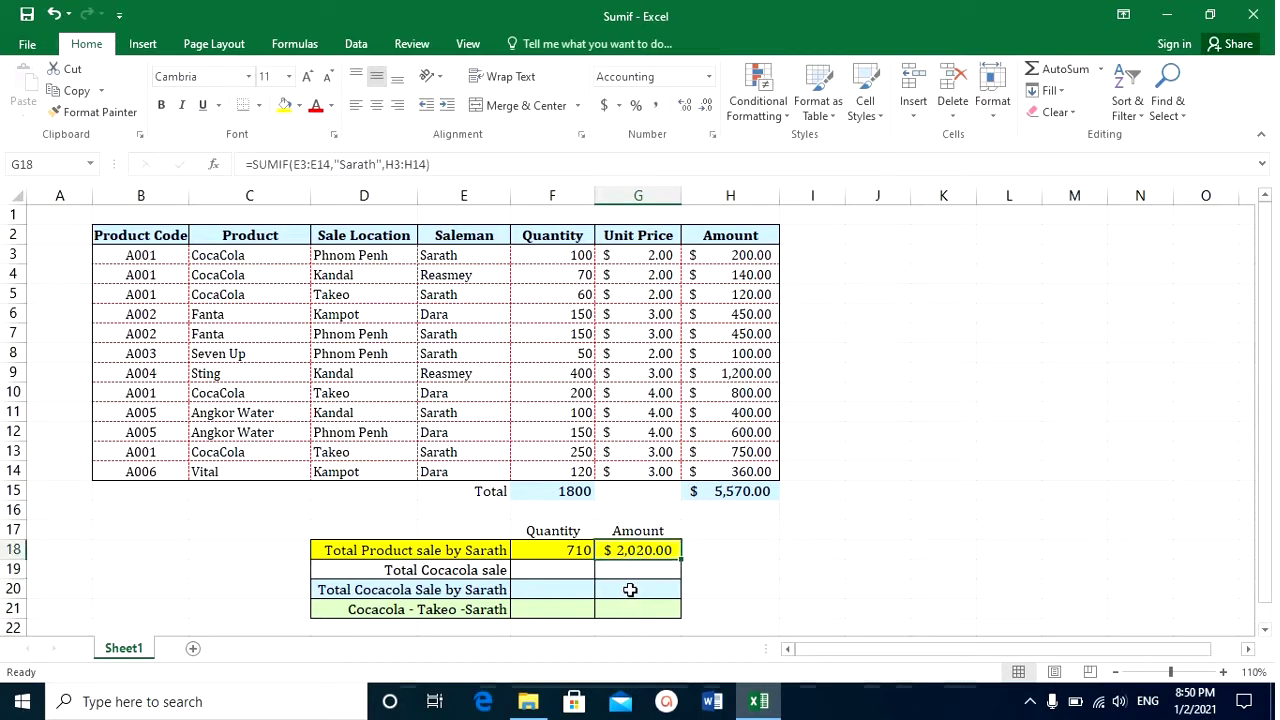
{"action": "left_click", "coordinate": [546, 550]}
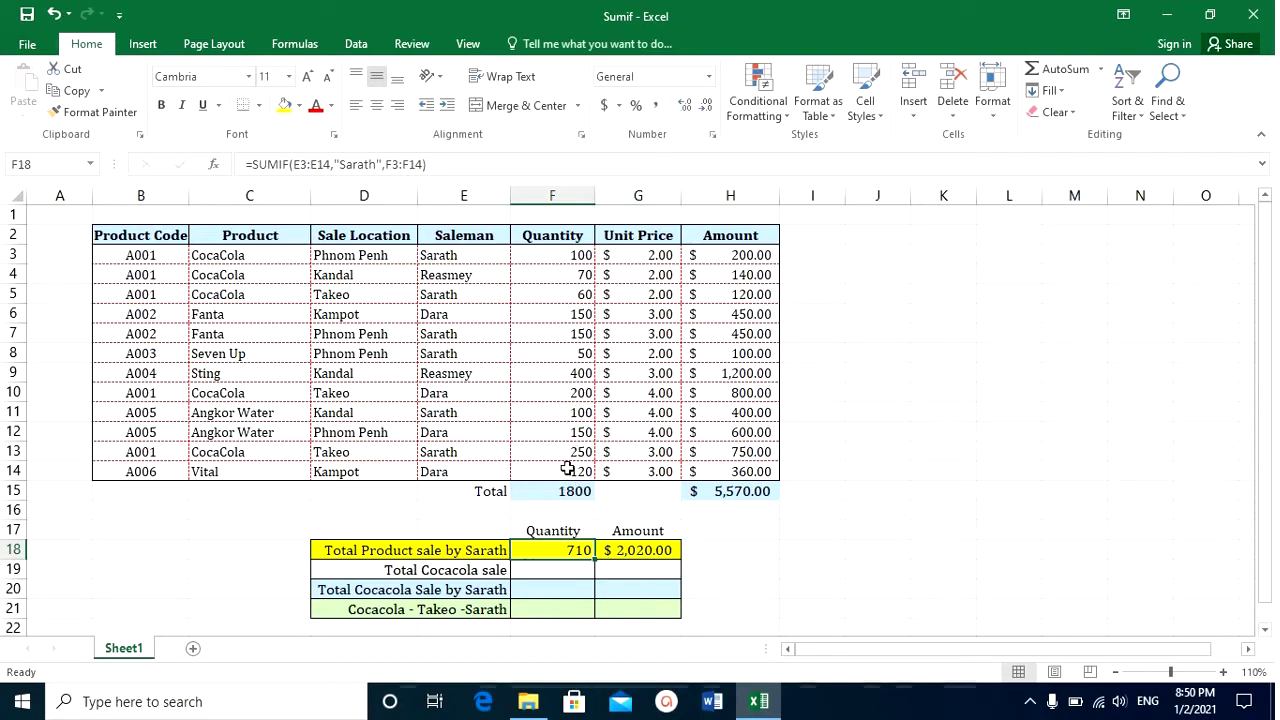
{"action": "left_click", "coordinate": [550, 255]}
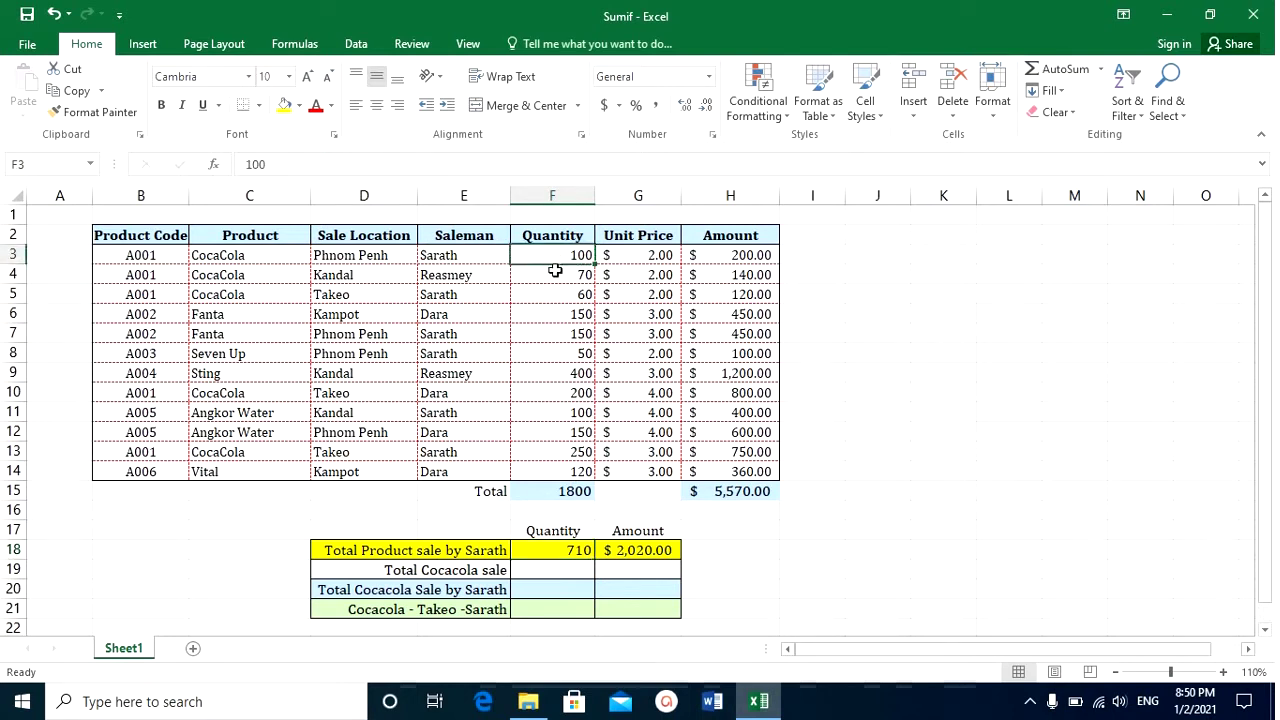
{"action": "left_click", "coordinate": [561, 291], "text": "ctrl"}
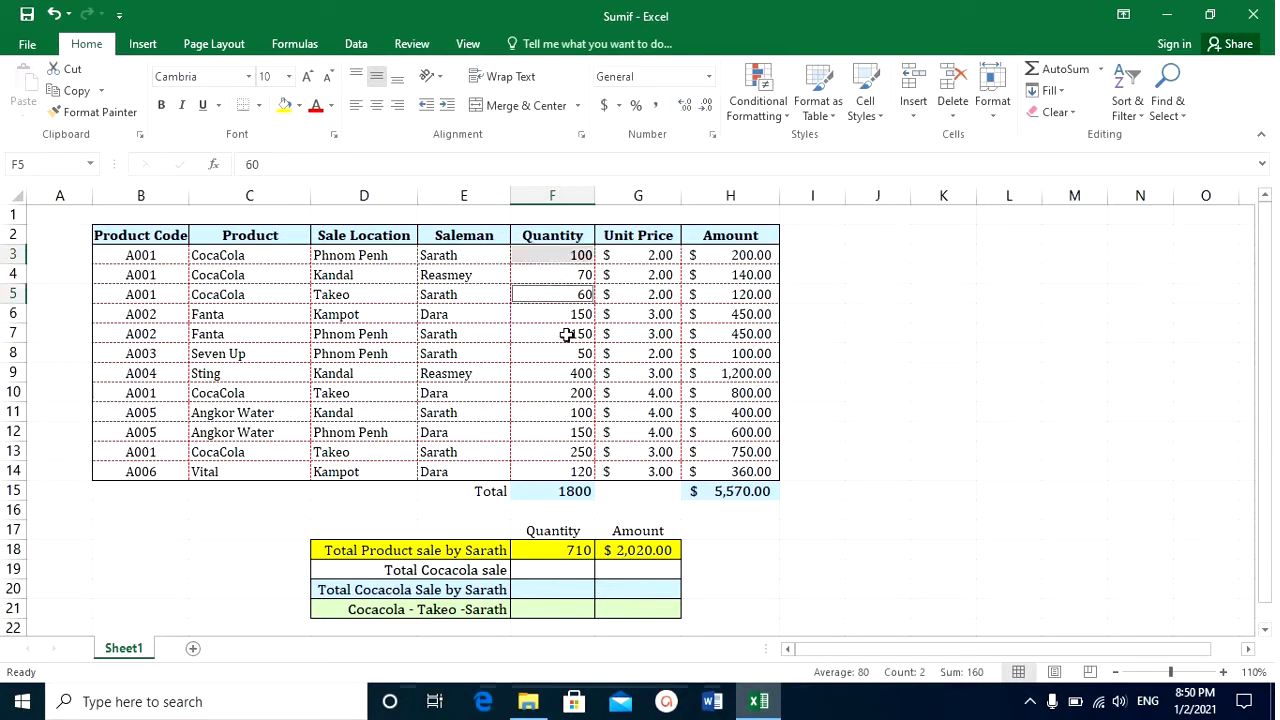
{"action": "left_click", "coordinate": [566, 335], "text": "ctrl"}
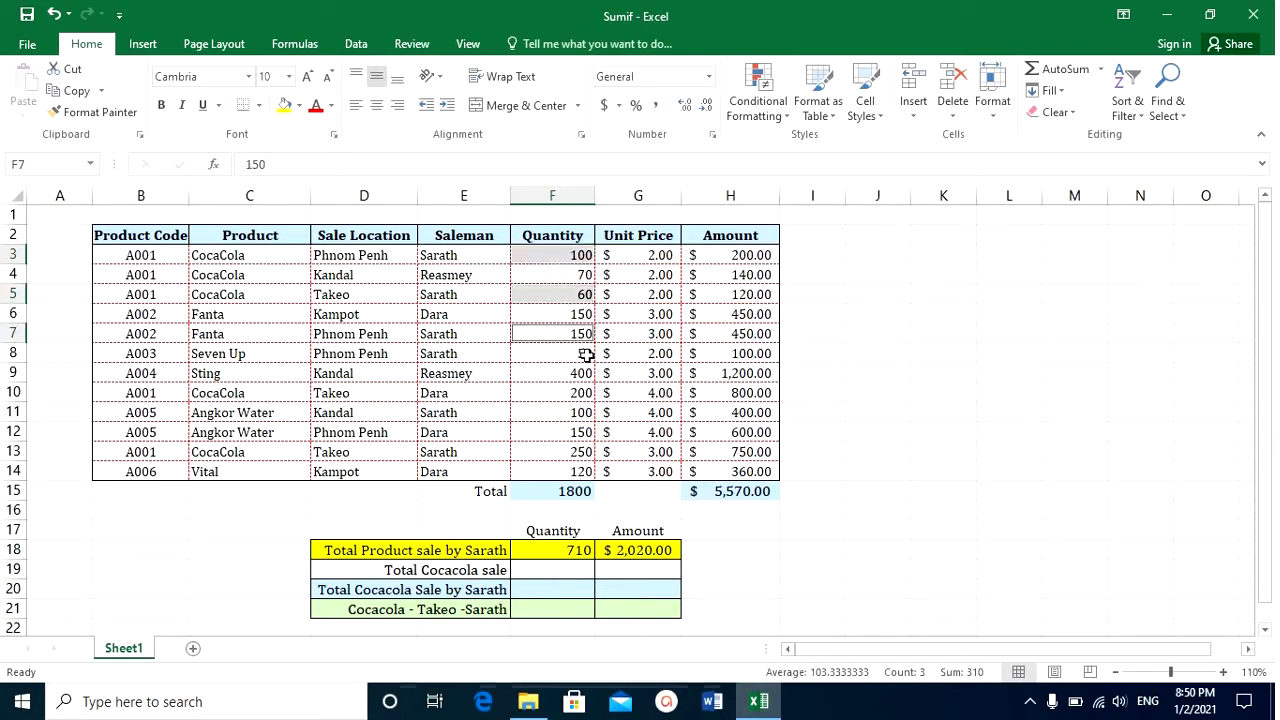
{"action": "left_click", "coordinate": [580, 355], "text": "ctrl"}
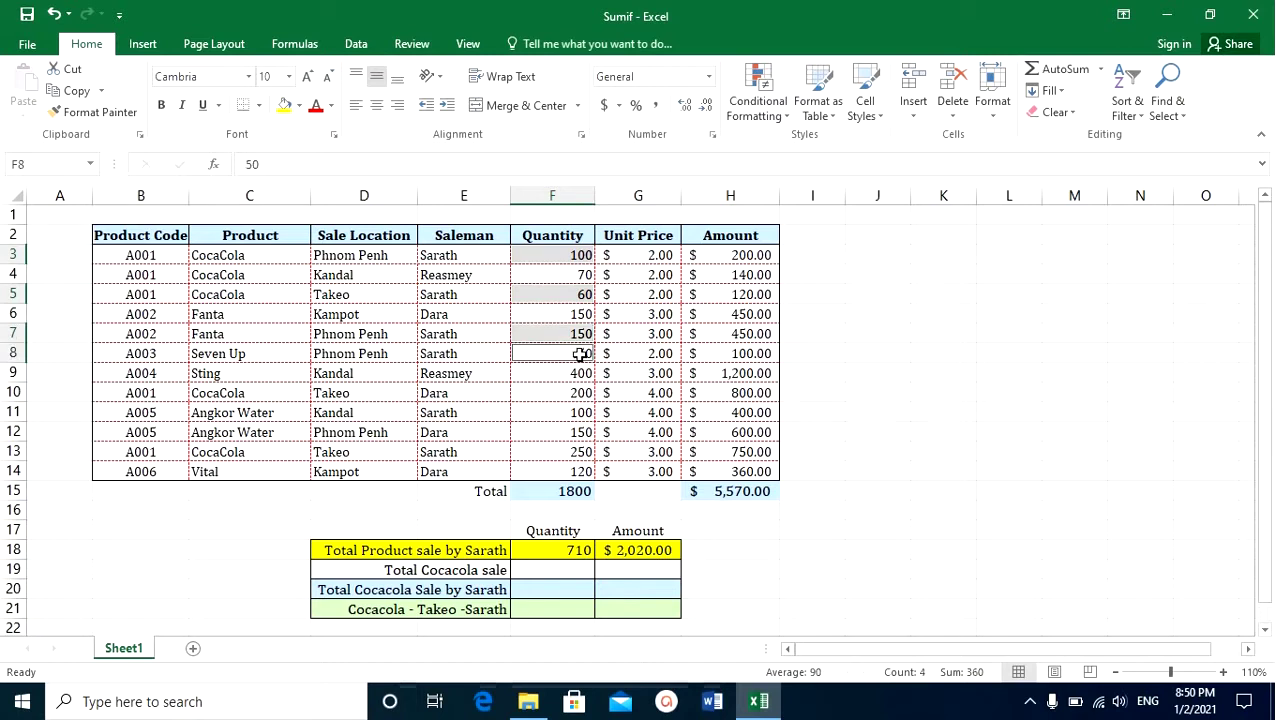
{"action": "left_click", "coordinate": [571, 409], "text": "ctrl"}
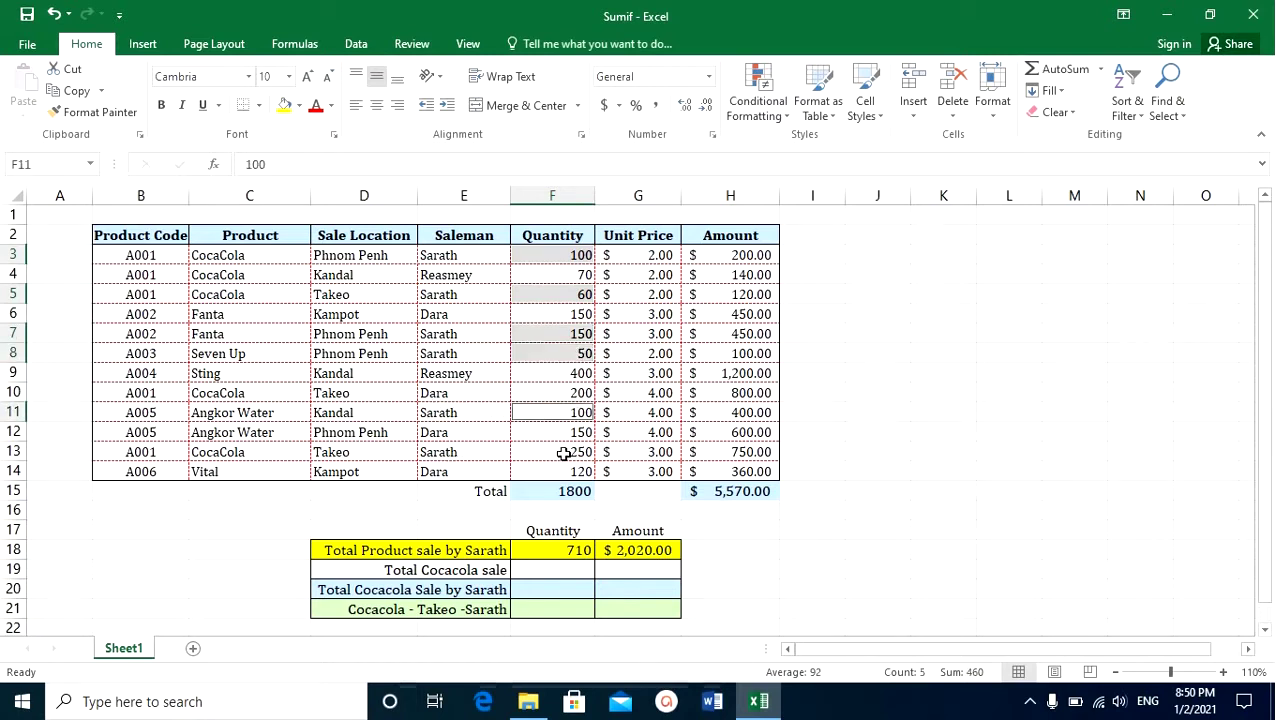
{"action": "left_click", "coordinate": [564, 454], "text": "ctrl"}
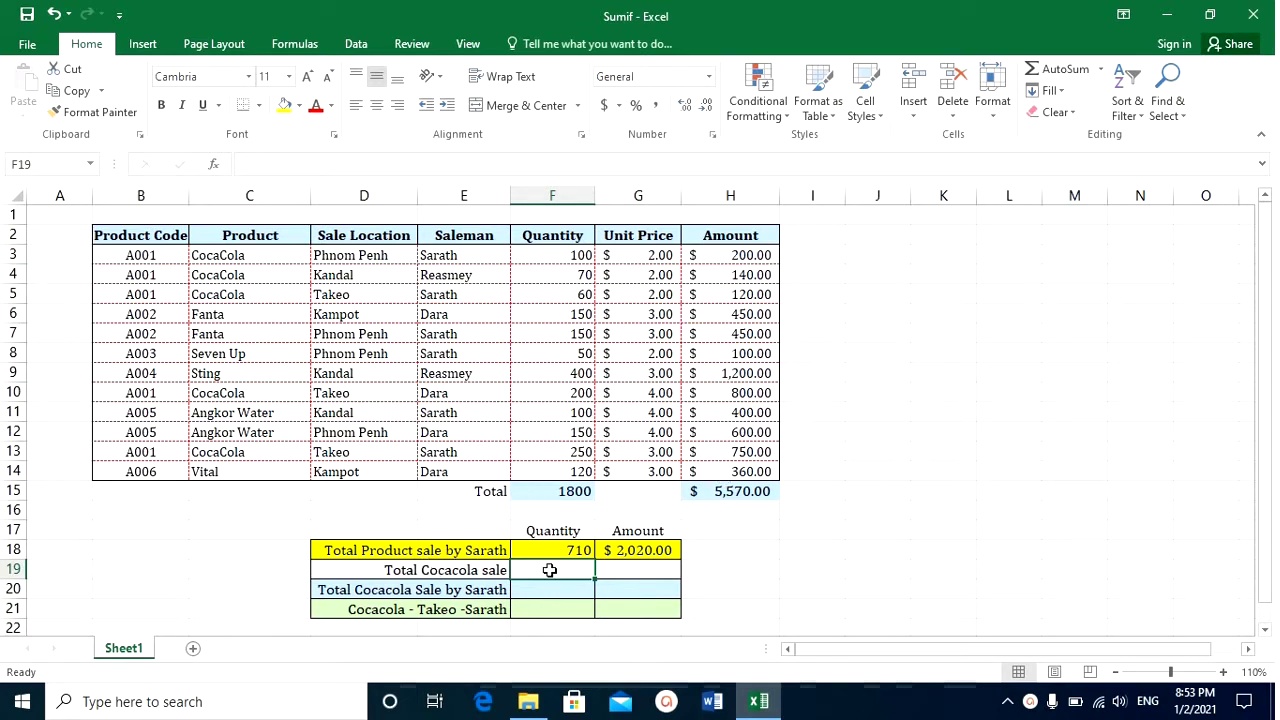
Enter =SUMIF(C3:C14,"Cocacola",F3:F14) in F19 so the Cocacola quantity shows 680
{"action": "left_click", "coordinate": [640, 571]}
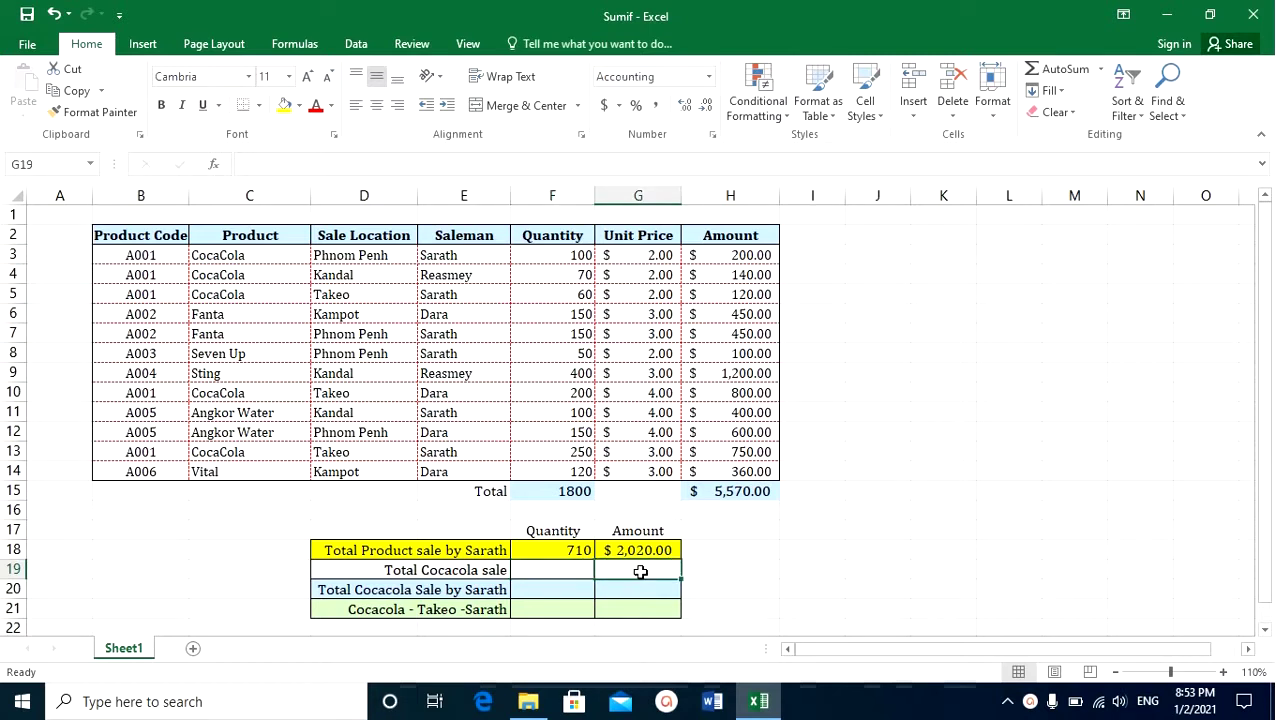
{"action": "left_click", "coordinate": [543, 572]}
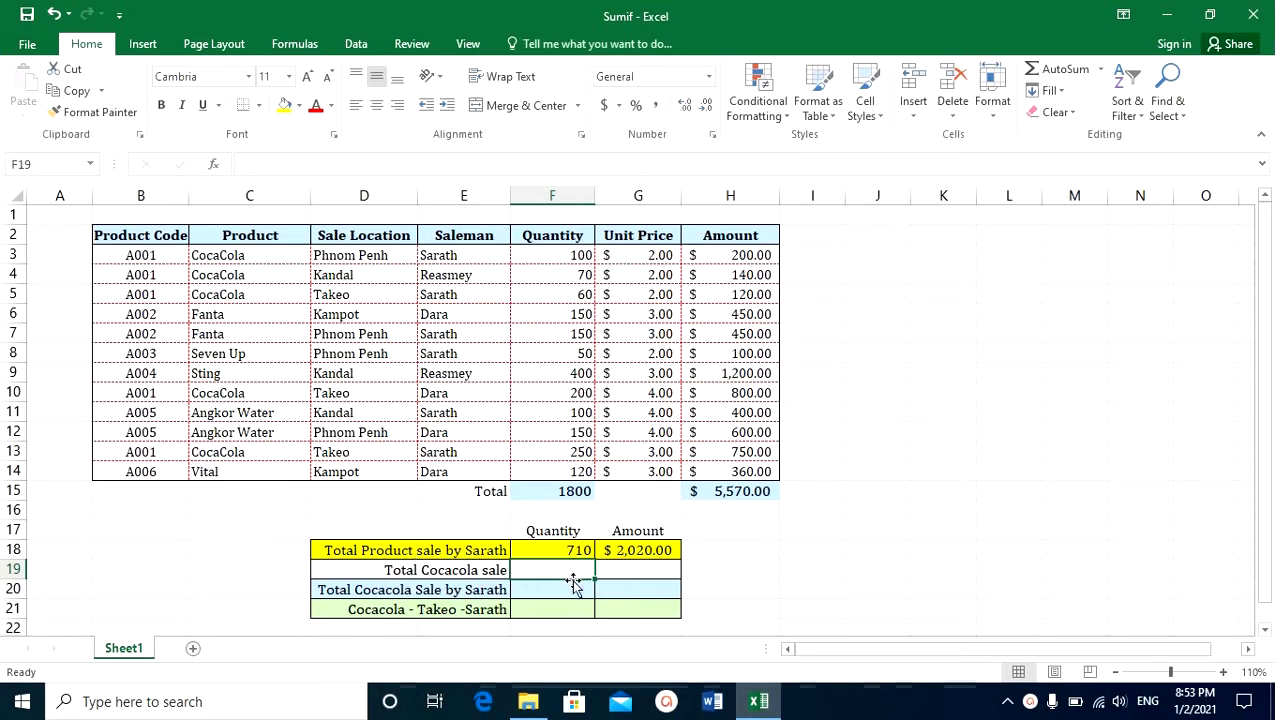
{"action": "type", "text": "=su"}
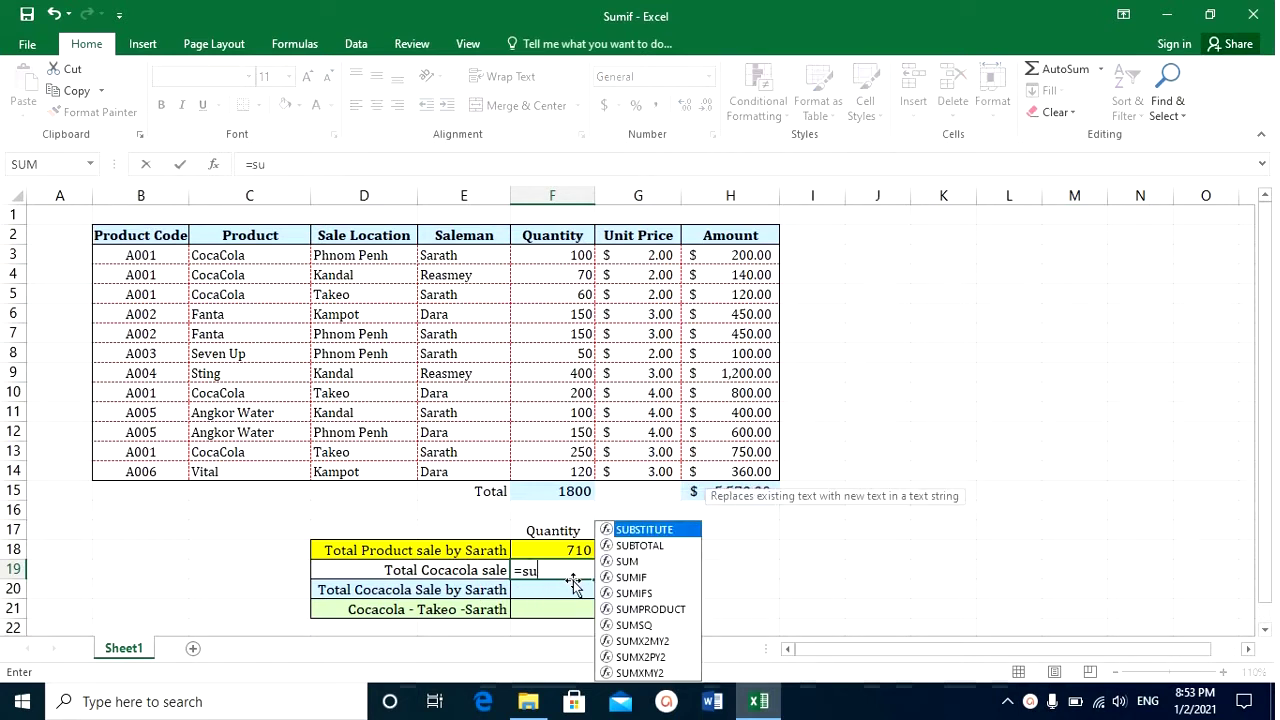
{"action": "type", "text": "mif("}
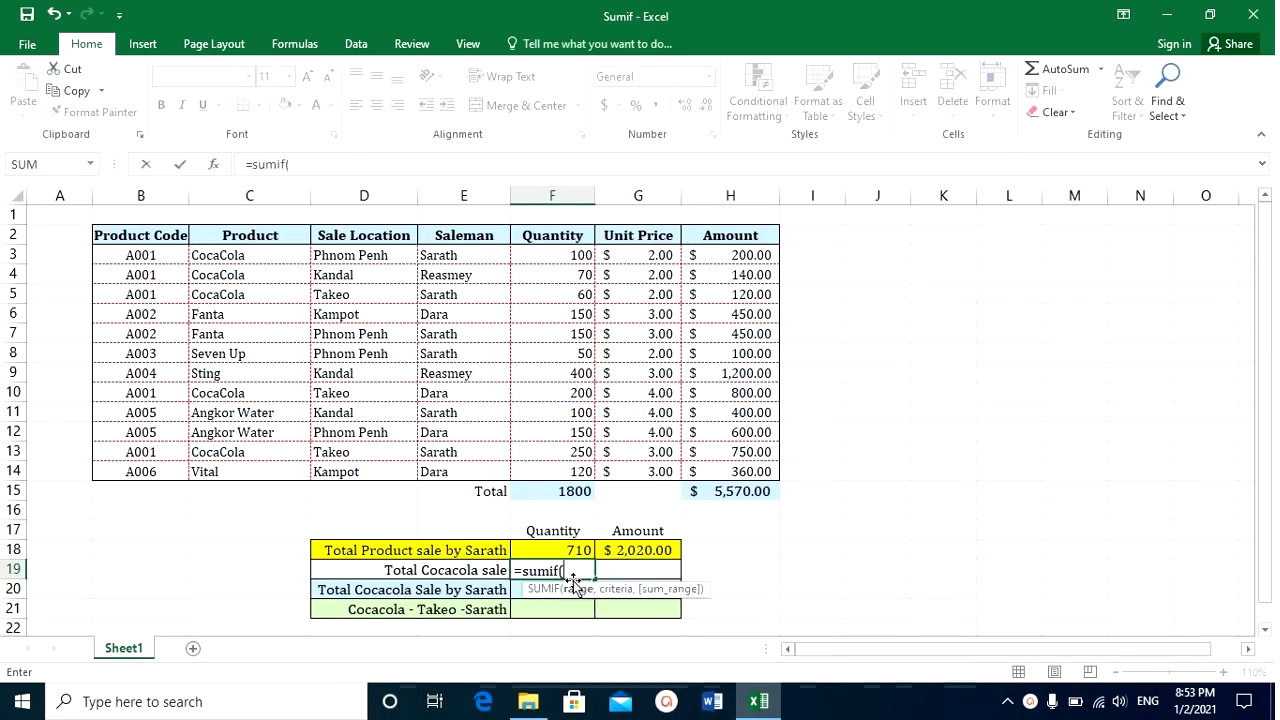
{"action": "left_click", "coordinate": [263, 250]}
{"action": "left_click_drag", "start_coordinate": [263, 250], "coordinate": [260, 470]}
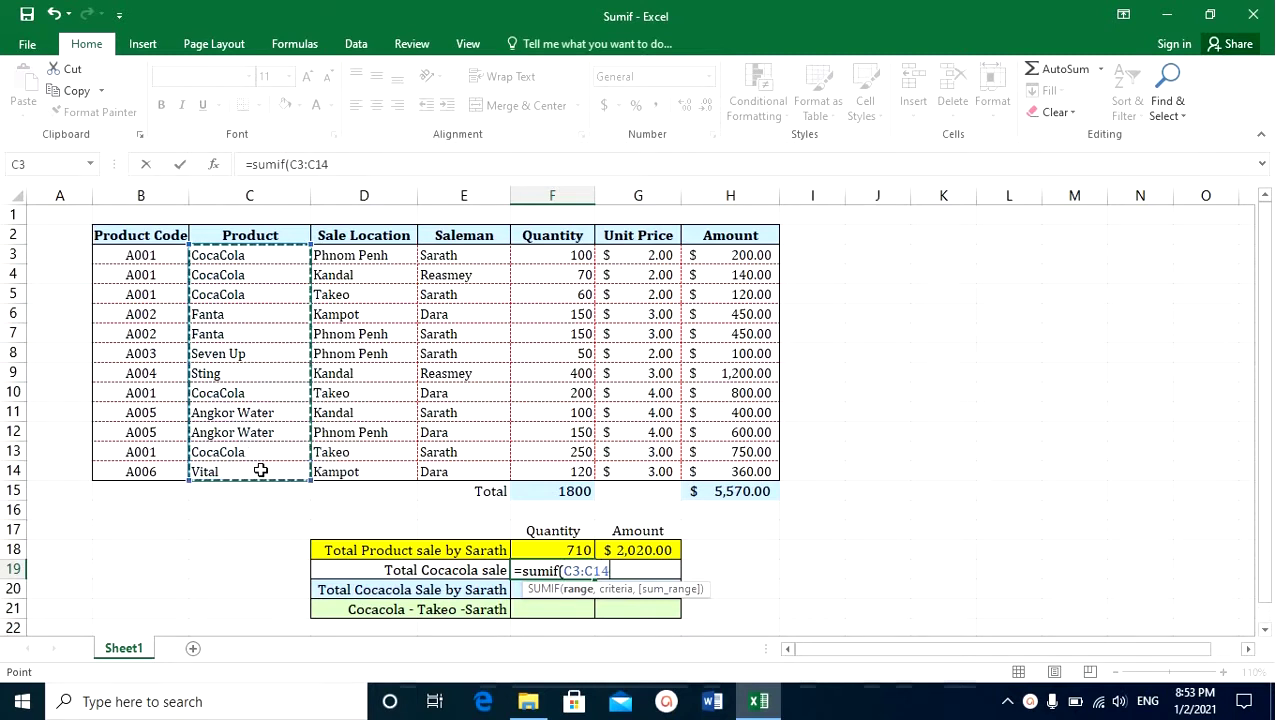
{"action": "type", "text": ",\"Cocacol"}
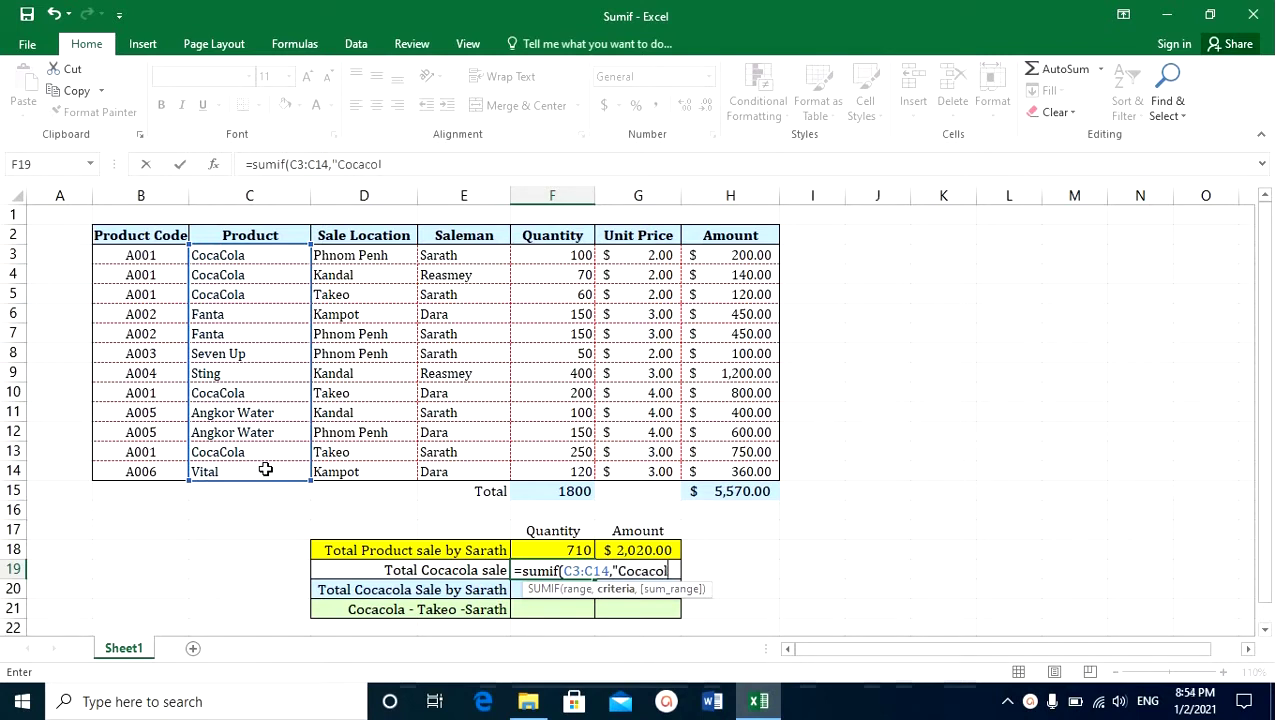
{"action": "type", "text": "a\","}
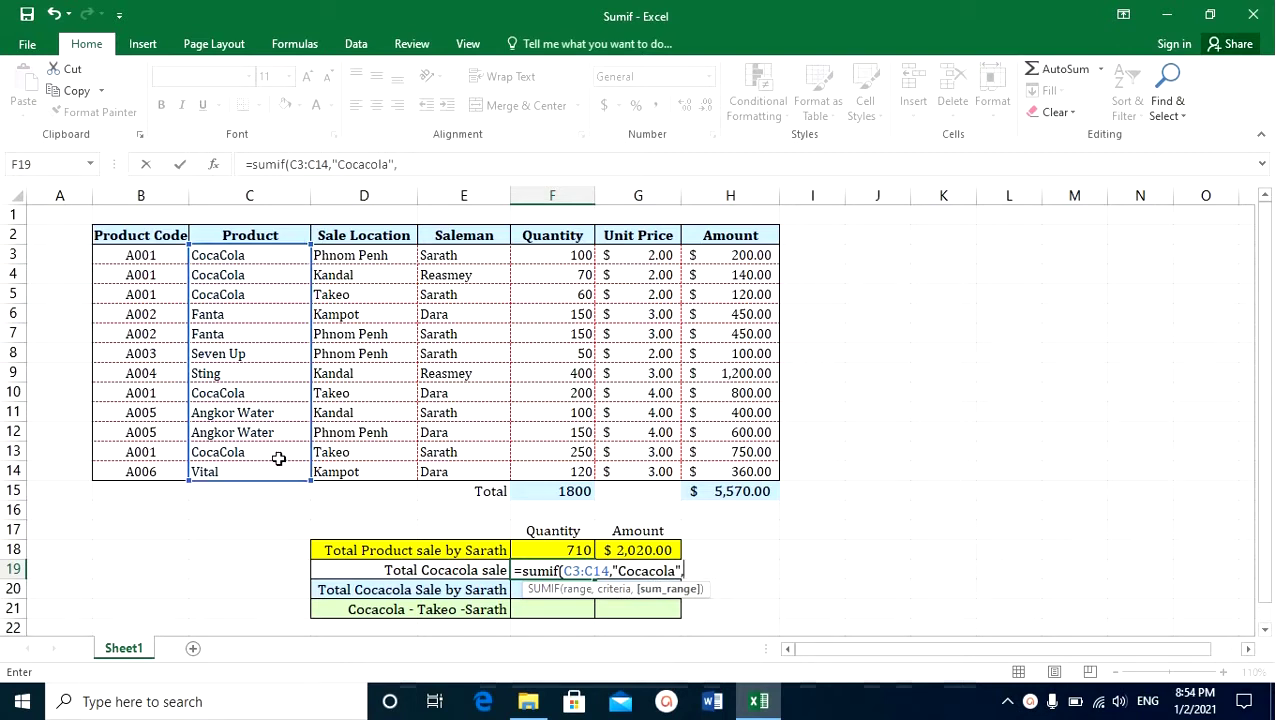
{"action": "left_click_drag", "start_coordinate": [560, 251], "coordinate": [558, 466]}
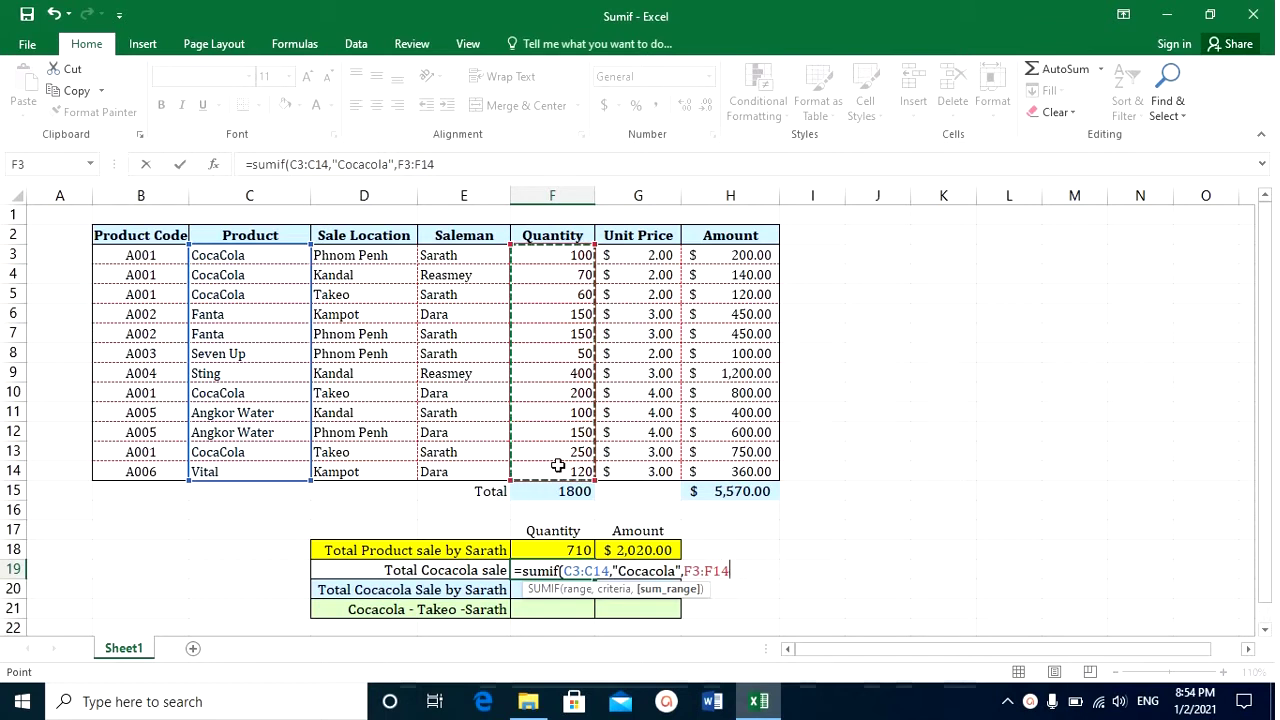
{"action": "type", "text": ")"}
{"action": "key", "text": "Return"}
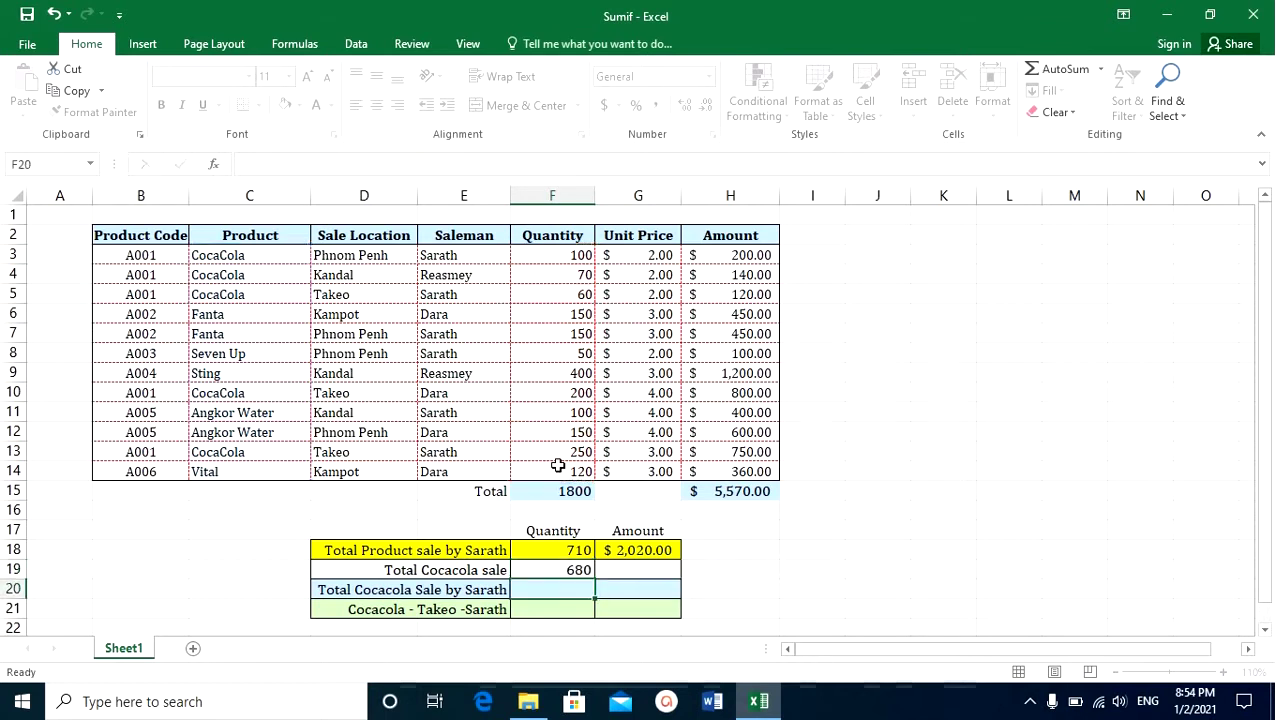
Enter =SUMIF(C3:C14,"Cocacola",H3:H14) in G19 so the Cocacola amount shows $2,010.00
{"action": "left_click", "coordinate": [562, 567]}
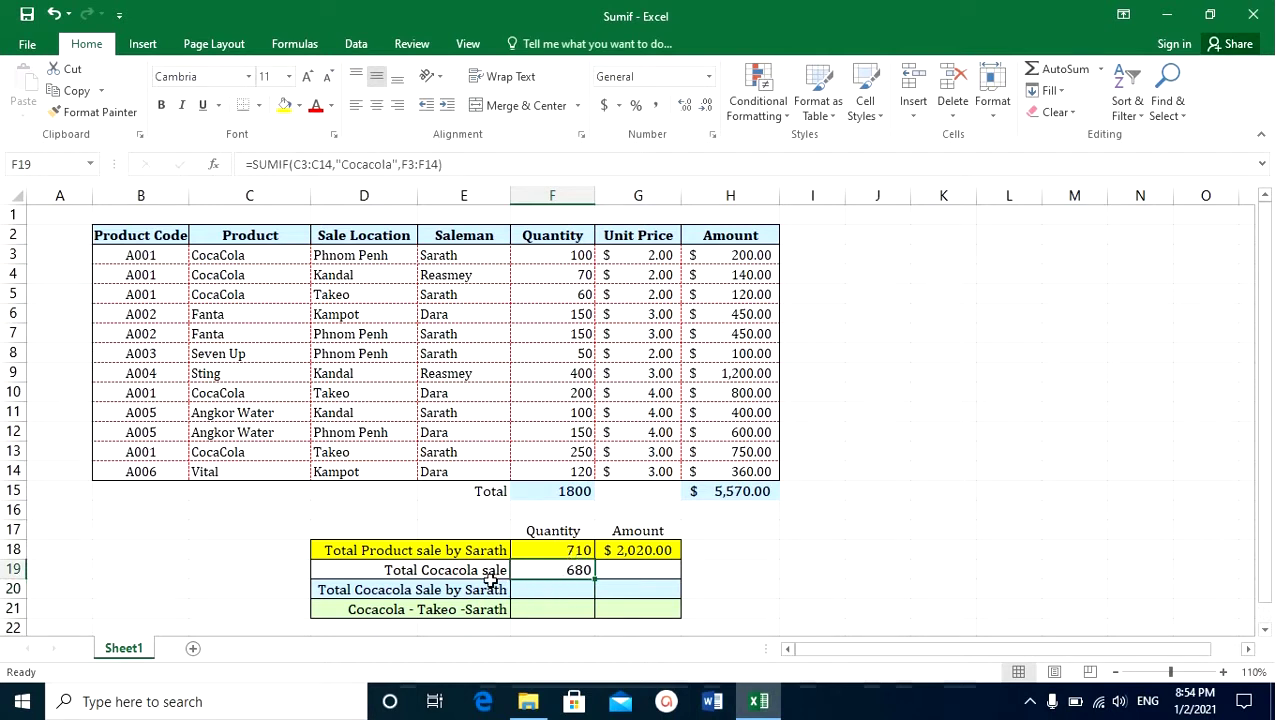
{"action": "left_click", "coordinate": [615, 567]}
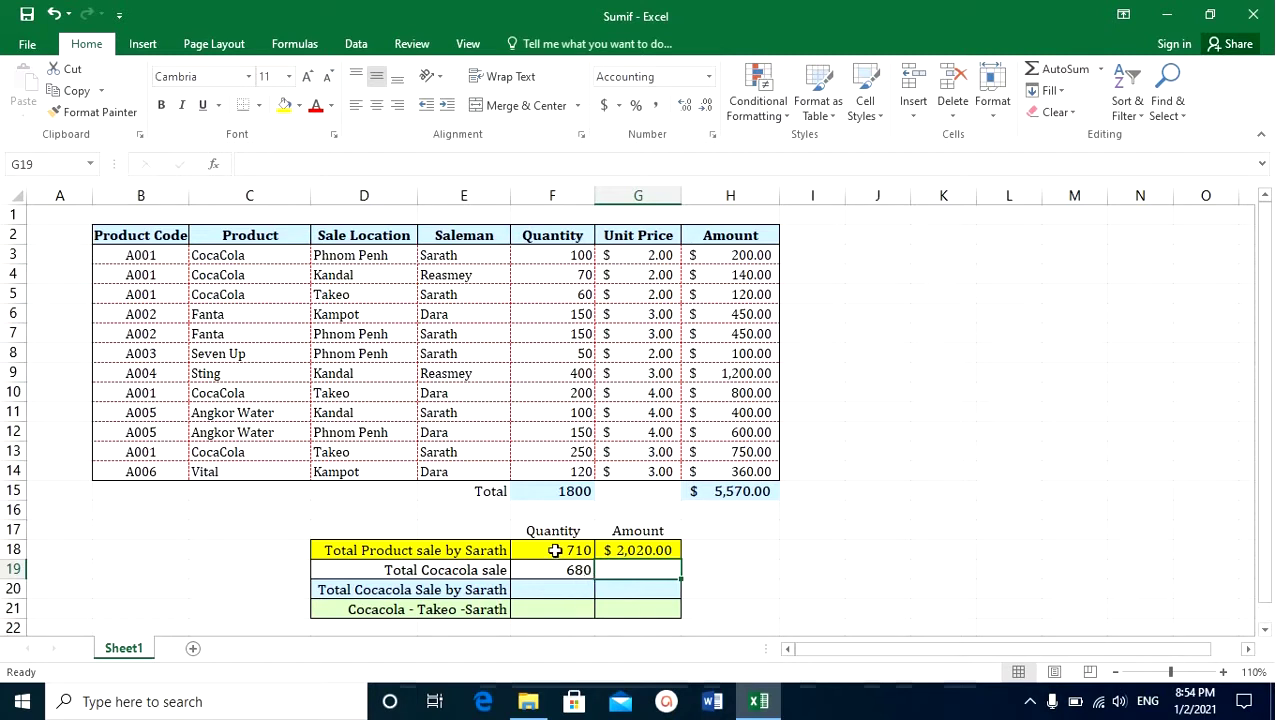
{"action": "type", "text": "="}
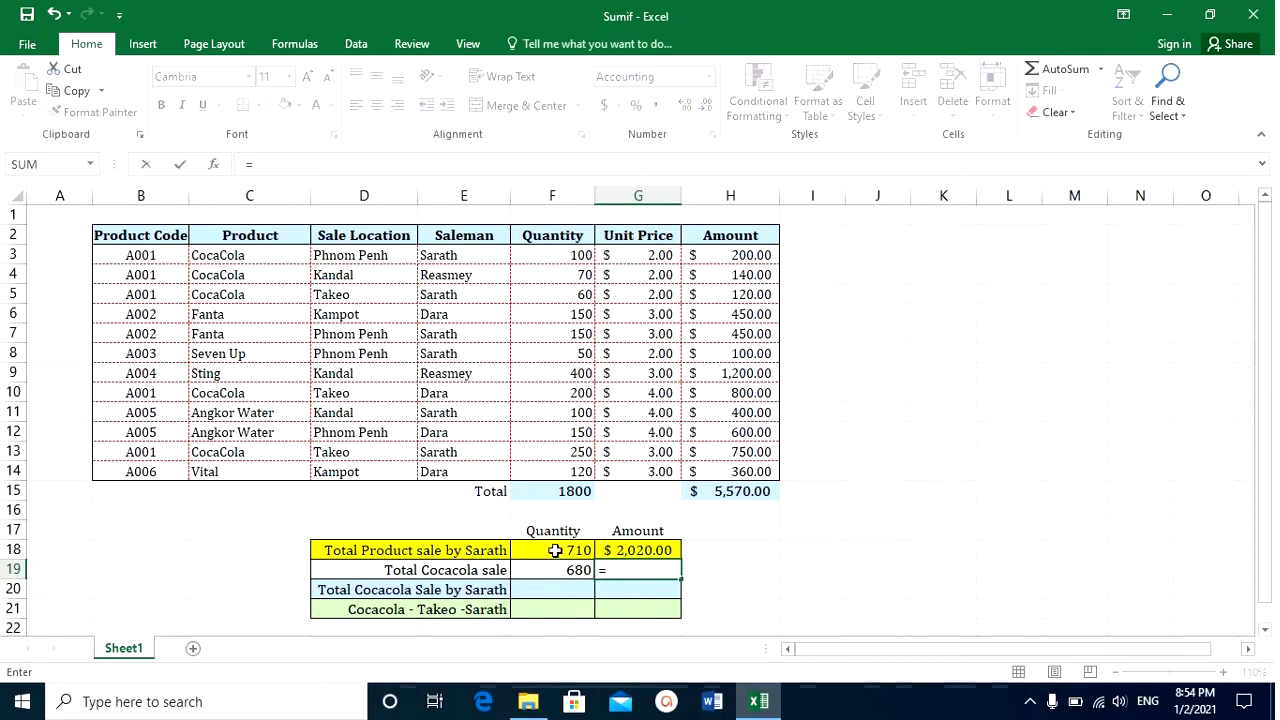
{"action": "type", "text": "sumif("}
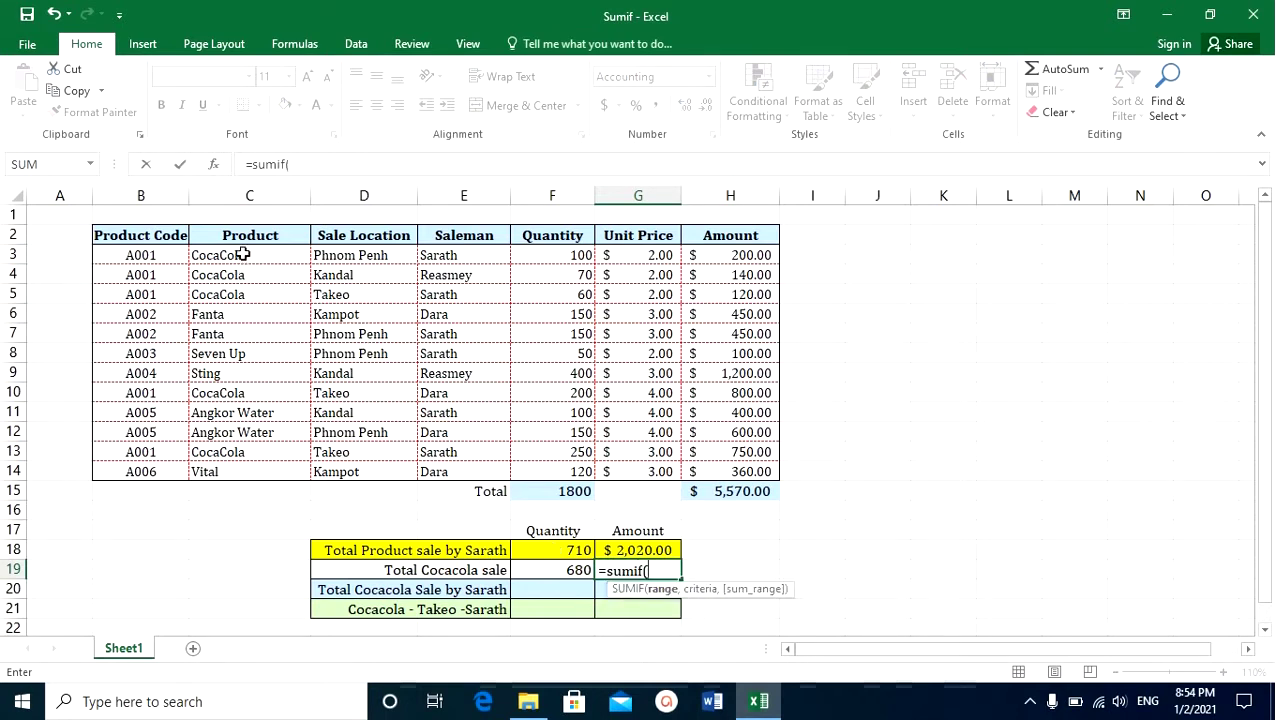
{"action": "left_click_drag", "start_coordinate": [243, 252], "coordinate": [267, 468]}
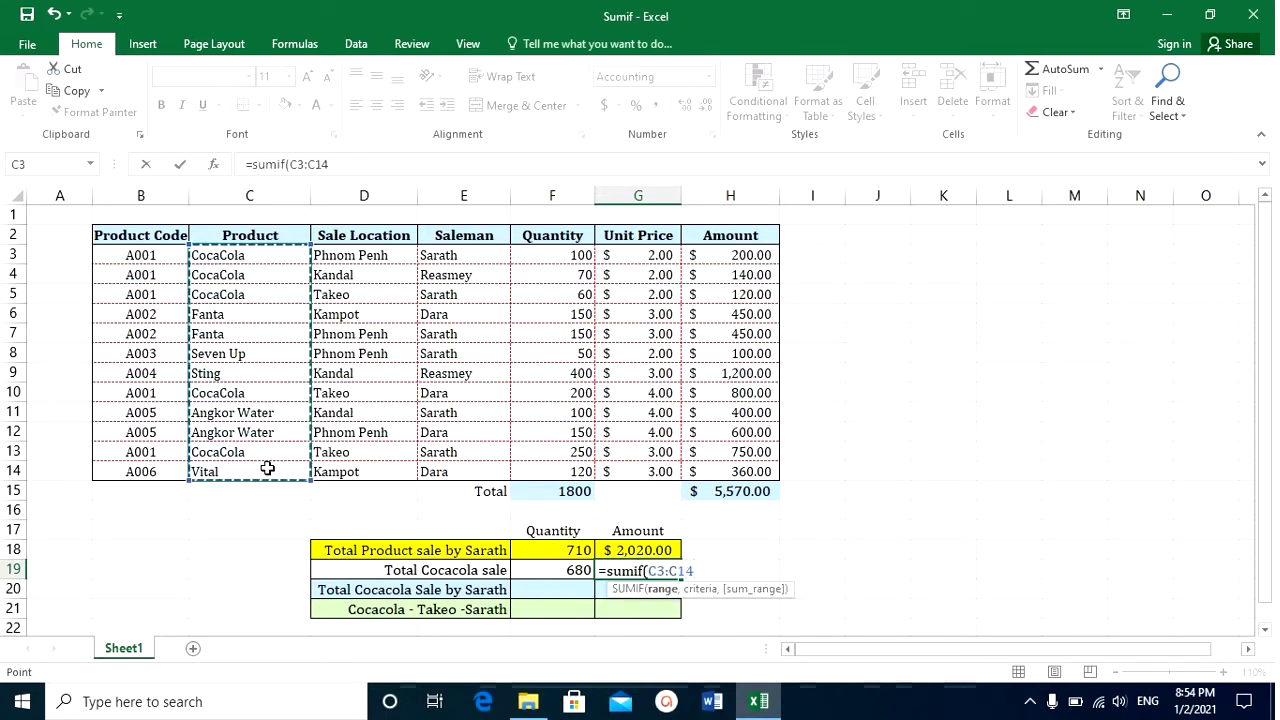
{"action": "type", "text": ",\"Cocaco"}
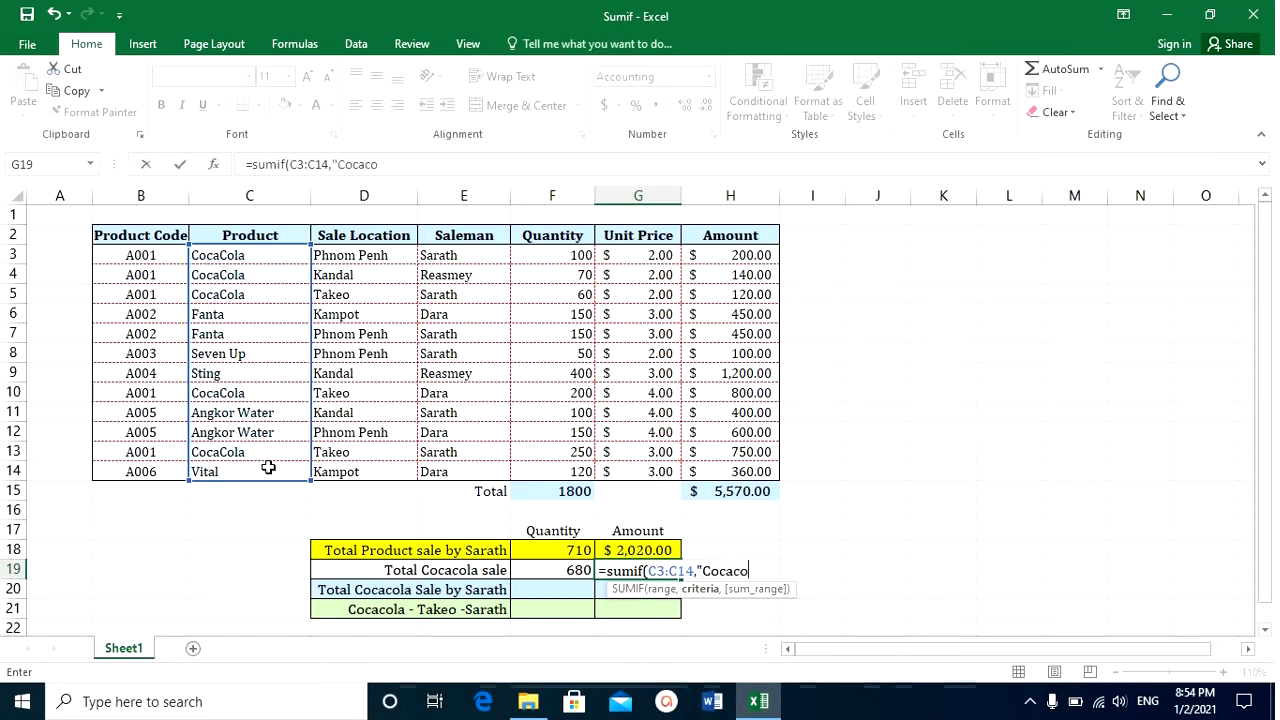
{"action": "type", "text": "la\","}
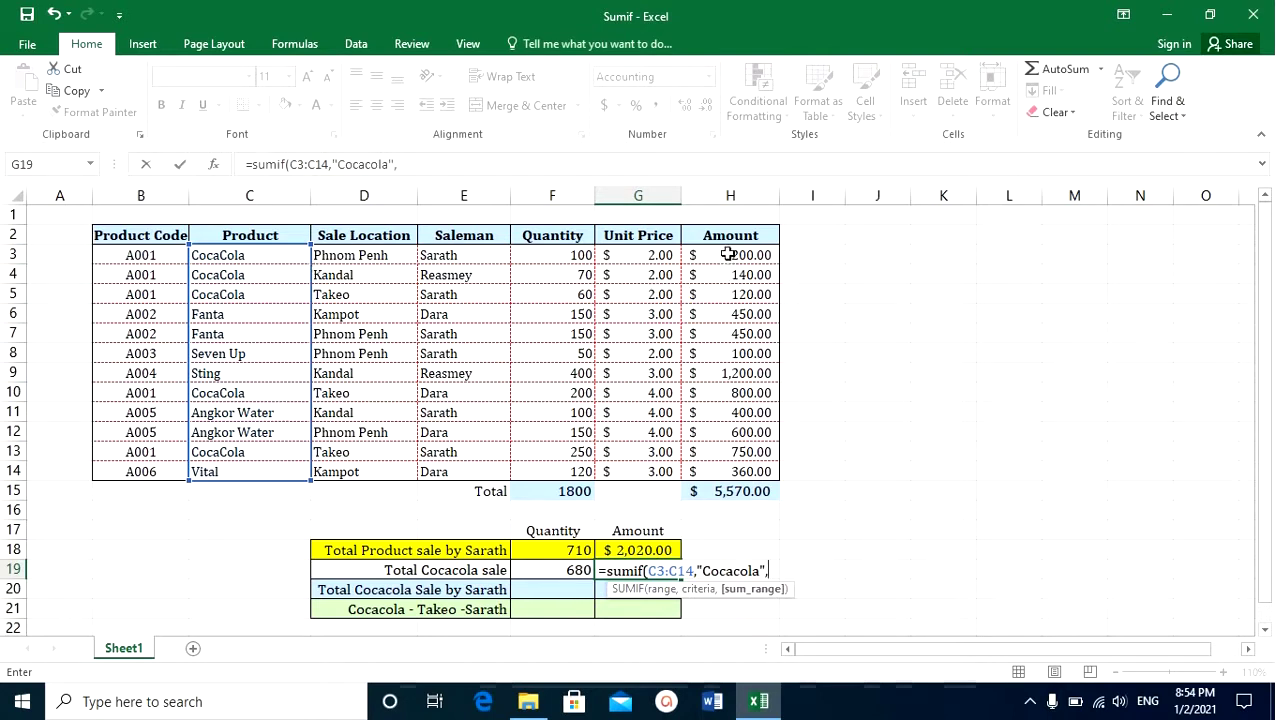
{"action": "left_click_drag", "start_coordinate": [729, 255], "coordinate": [740, 471]}
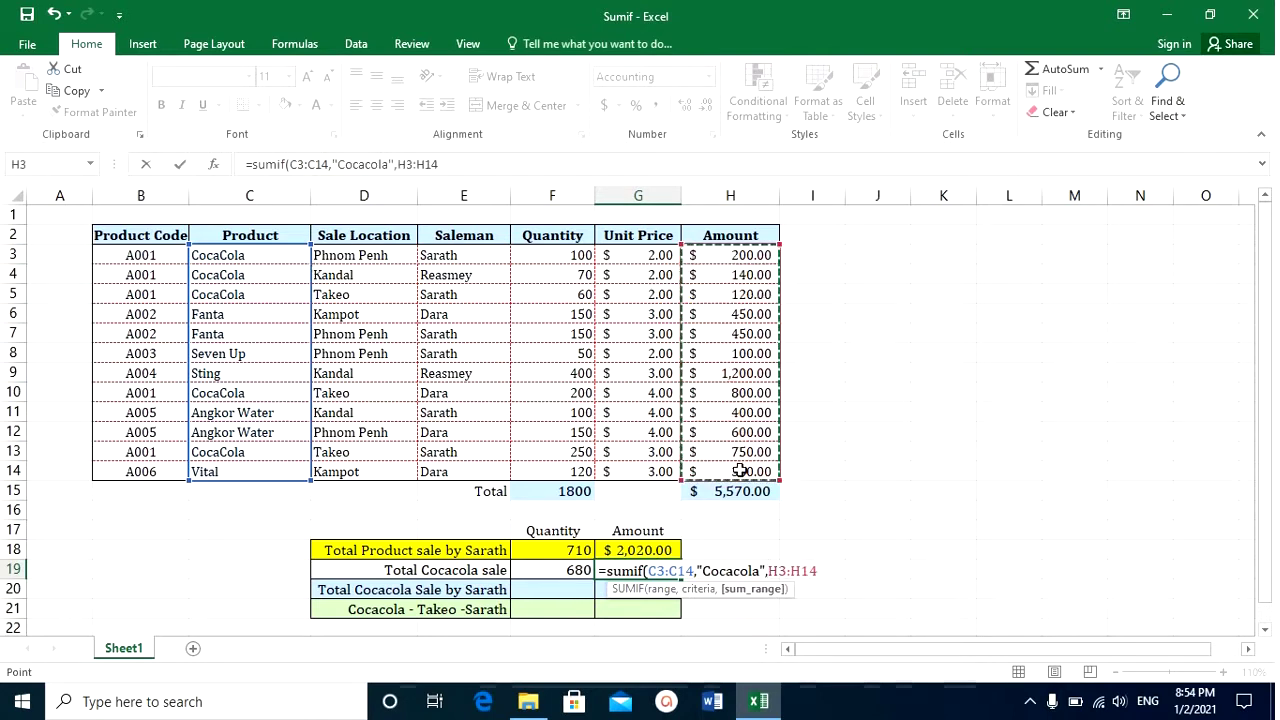
{"action": "type", "text": ")"}
{"action": "key", "text": "Return"}
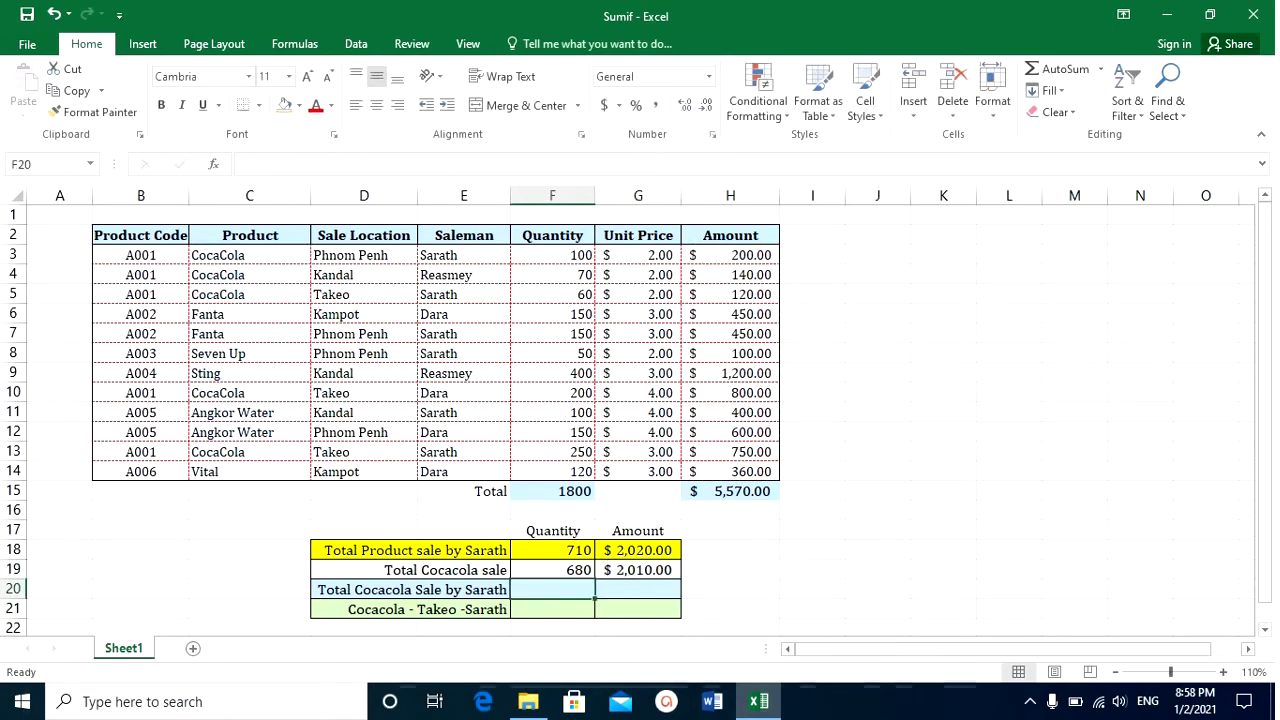
{"action": "left_click", "coordinate": [572, 566]}
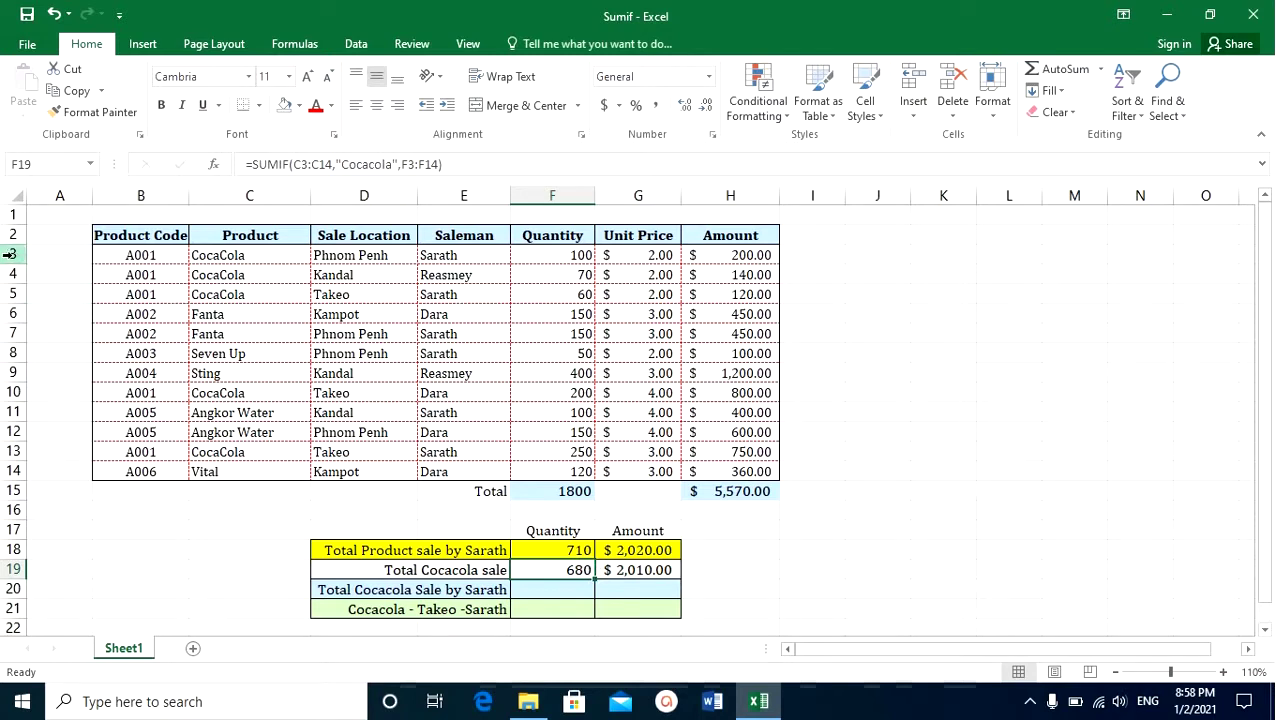
{"action": "left_click_drag", "start_coordinate": [8, 254], "coordinate": [8, 294]}
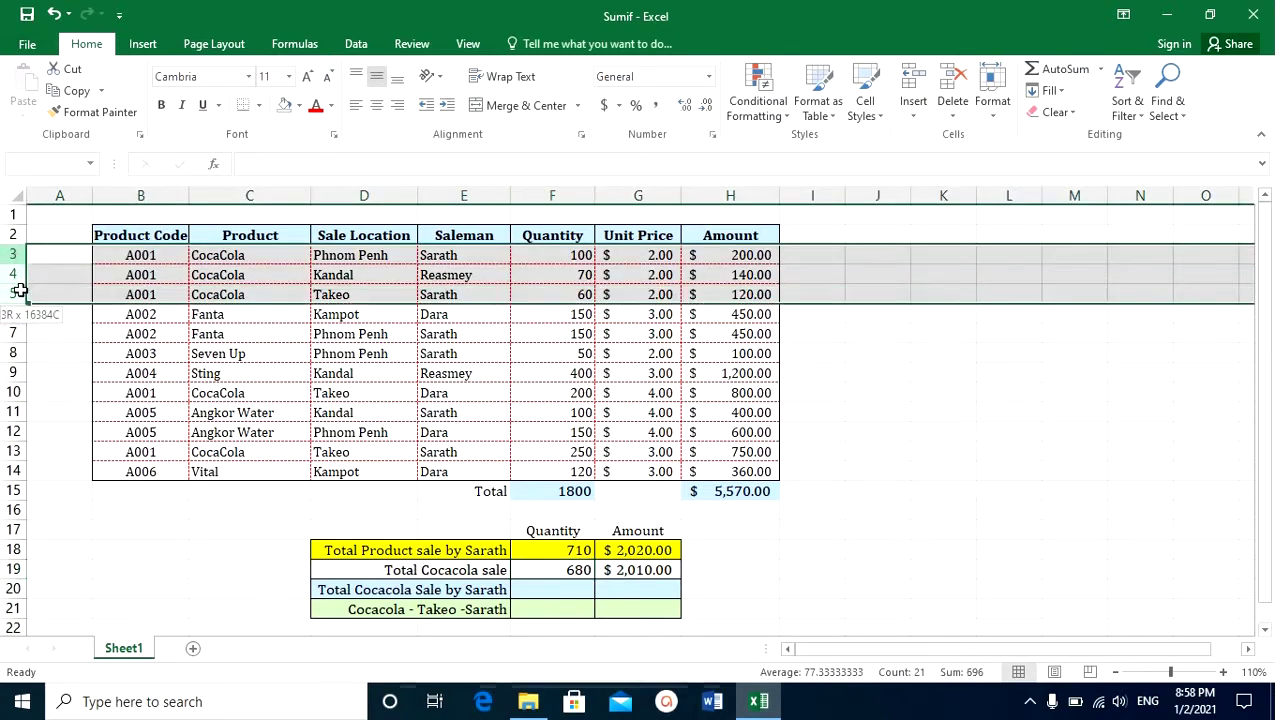
{"action": "left_click", "coordinate": [299, 105]}
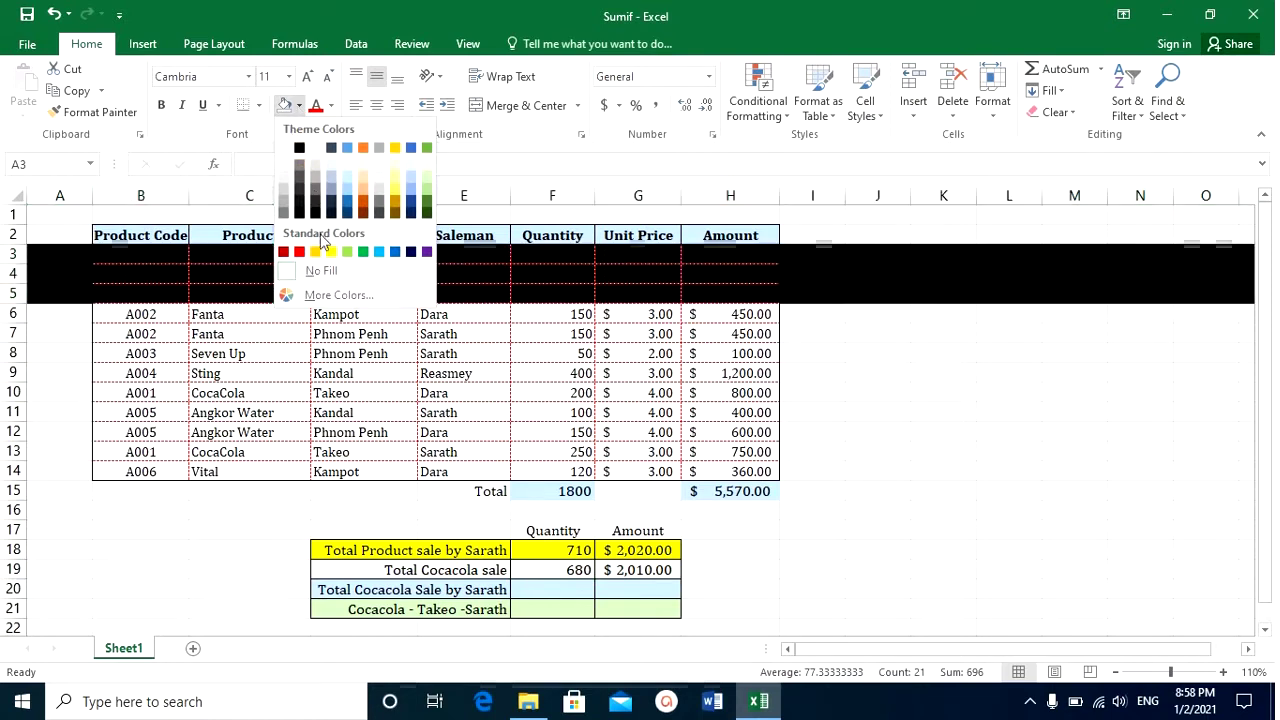
{"action": "key", "text": "Escape"}
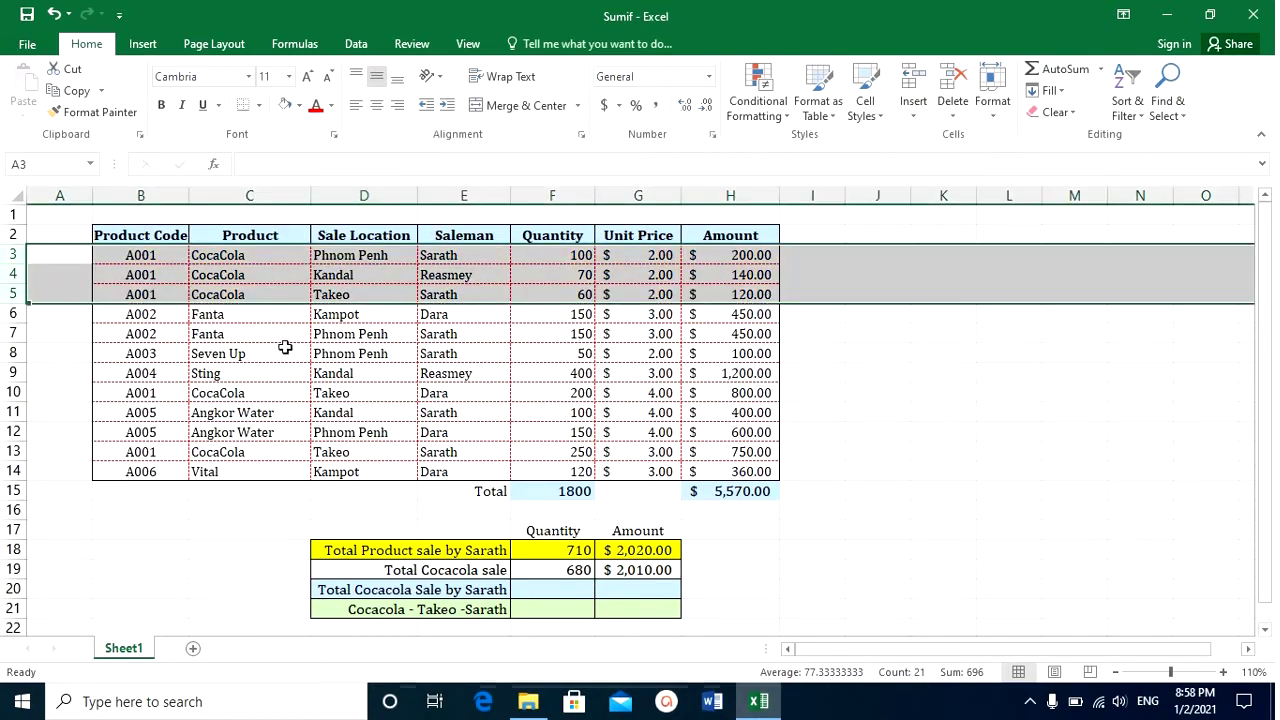
{"action": "left_click", "coordinate": [277, 393]}
{"action": "left_click", "coordinate": [14, 392]}
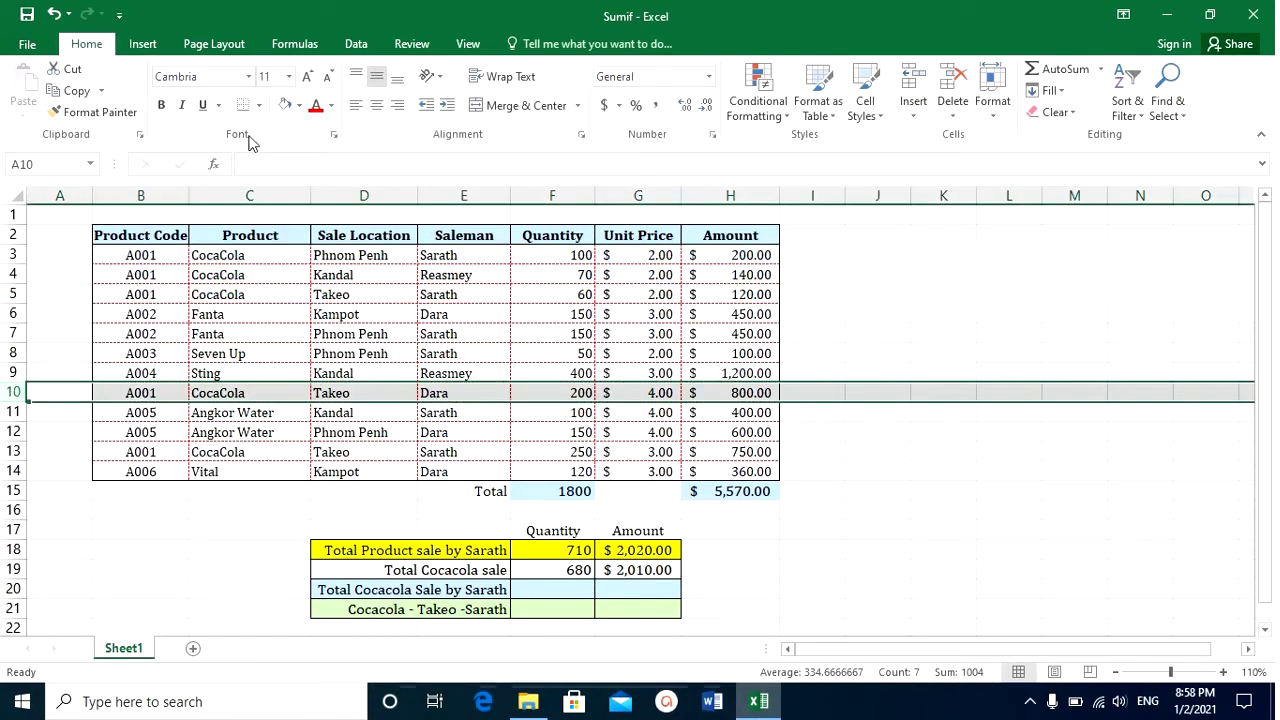
{"action": "left_click", "coordinate": [14, 452]}
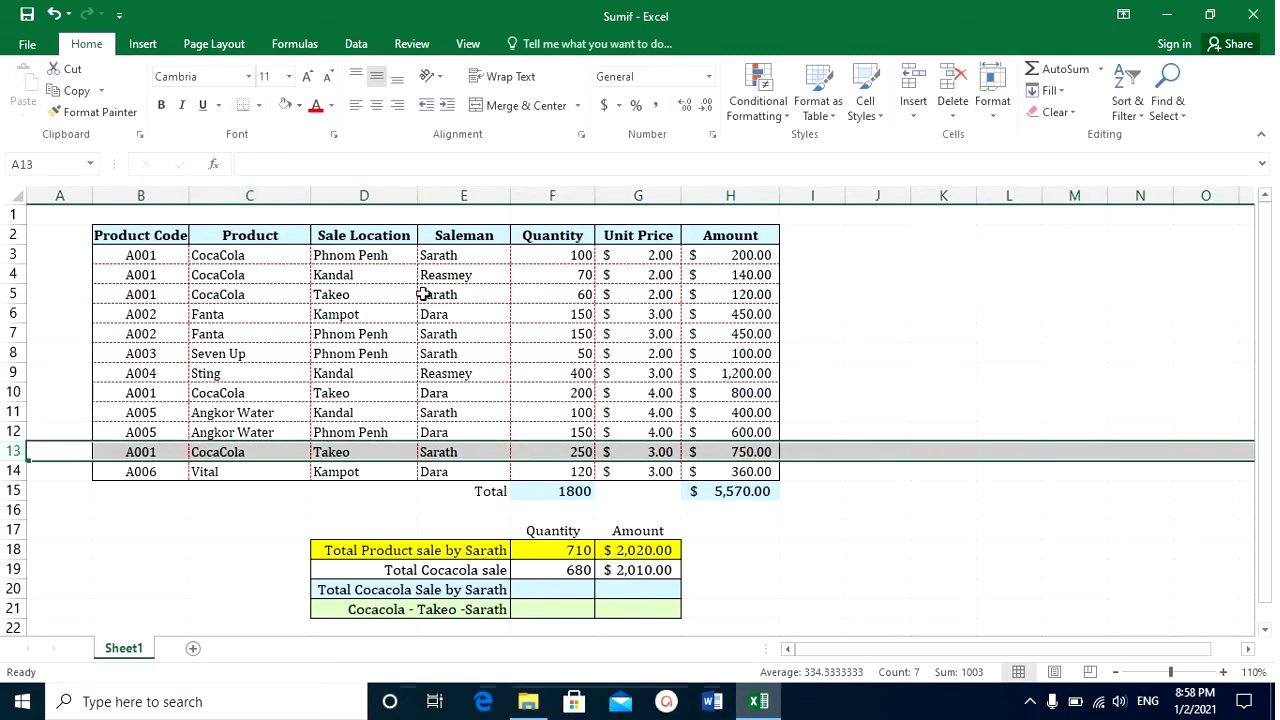
{"action": "left_click", "coordinate": [535, 337]}
{"action": "left_click", "coordinate": [584, 256]}
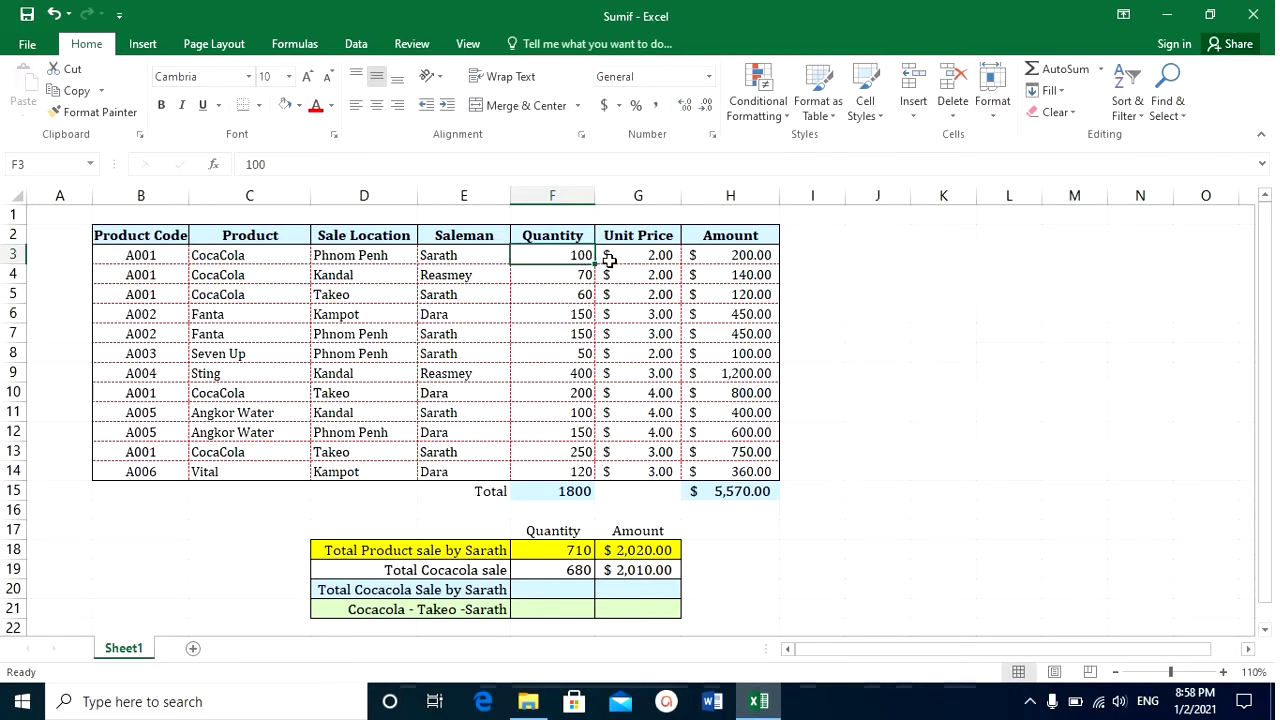
{"action": "left_click", "coordinate": [554, 274], "text": "ctrl"}
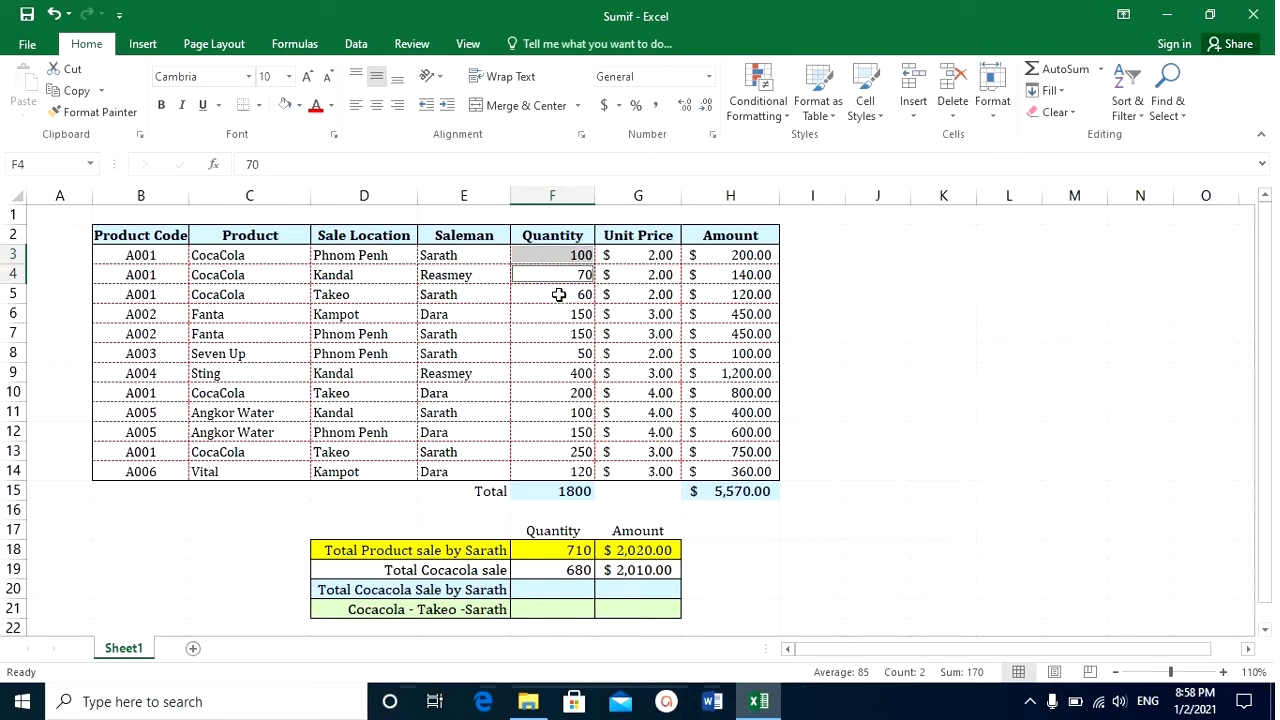
{"action": "left_click_drag", "start_coordinate": [562, 283], "coordinate": [560, 295]}
{"action": "left_click", "coordinate": [550, 393], "text": "ctrl"}
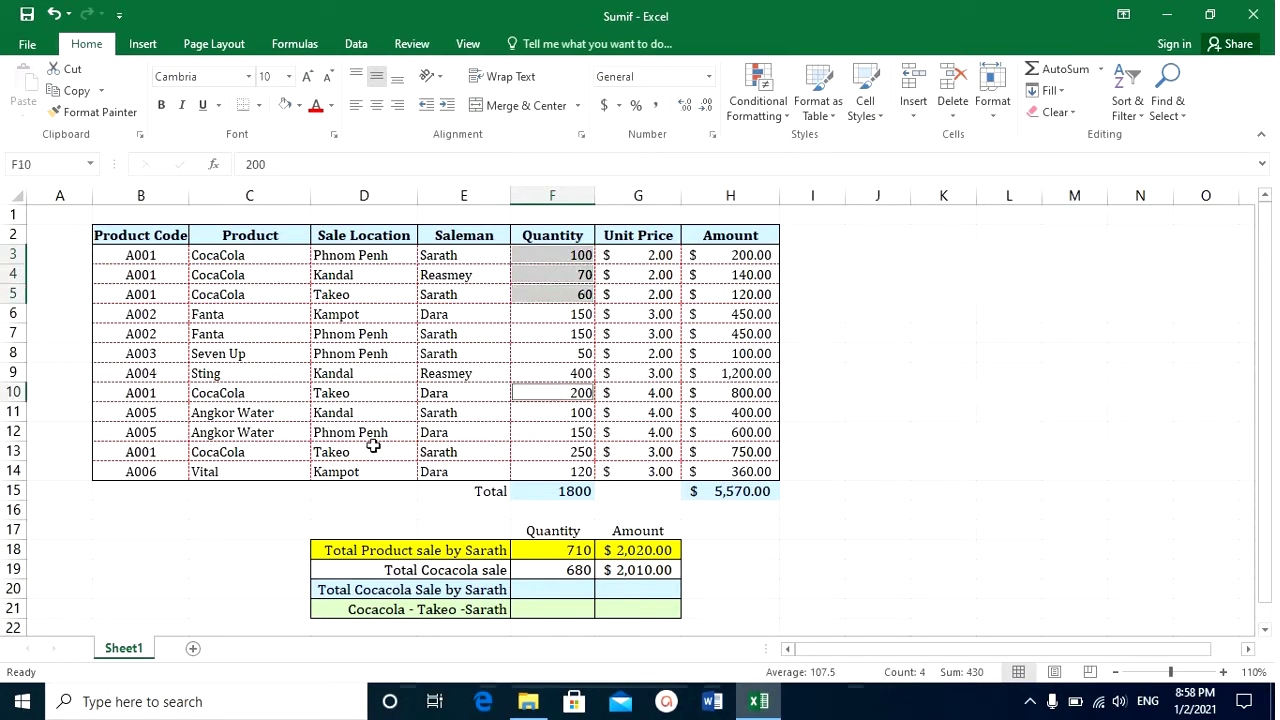
{"action": "left_click", "coordinate": [574, 451], "text": "ctrl"}
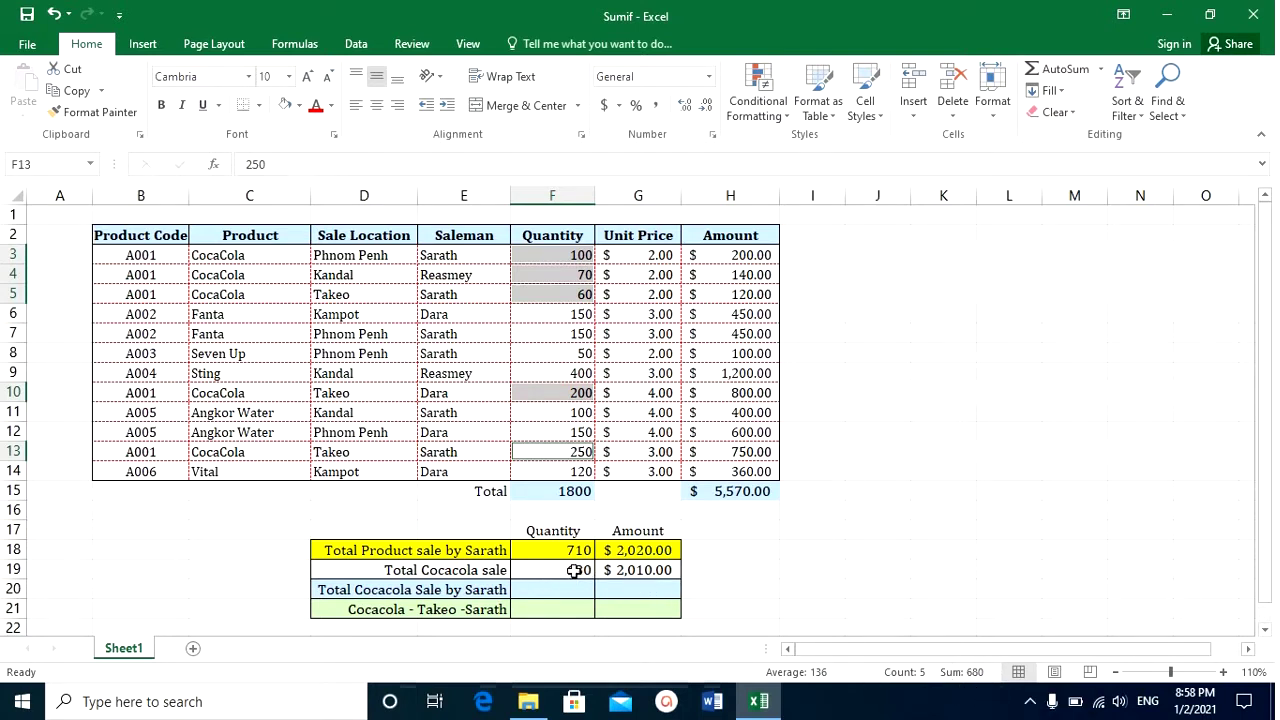
{"action": "left_click", "coordinate": [777, 574]}
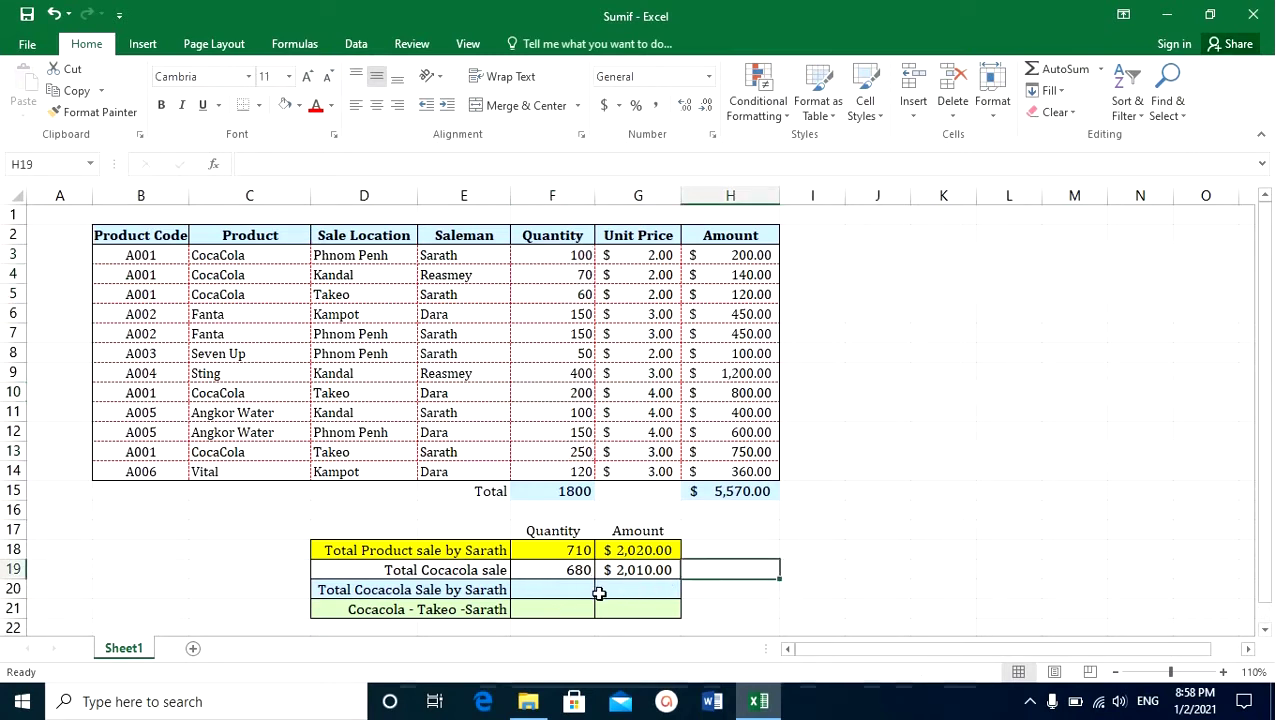
{"action": "left_click", "coordinate": [491, 588]}
{"action": "left_click", "coordinate": [581, 586]}
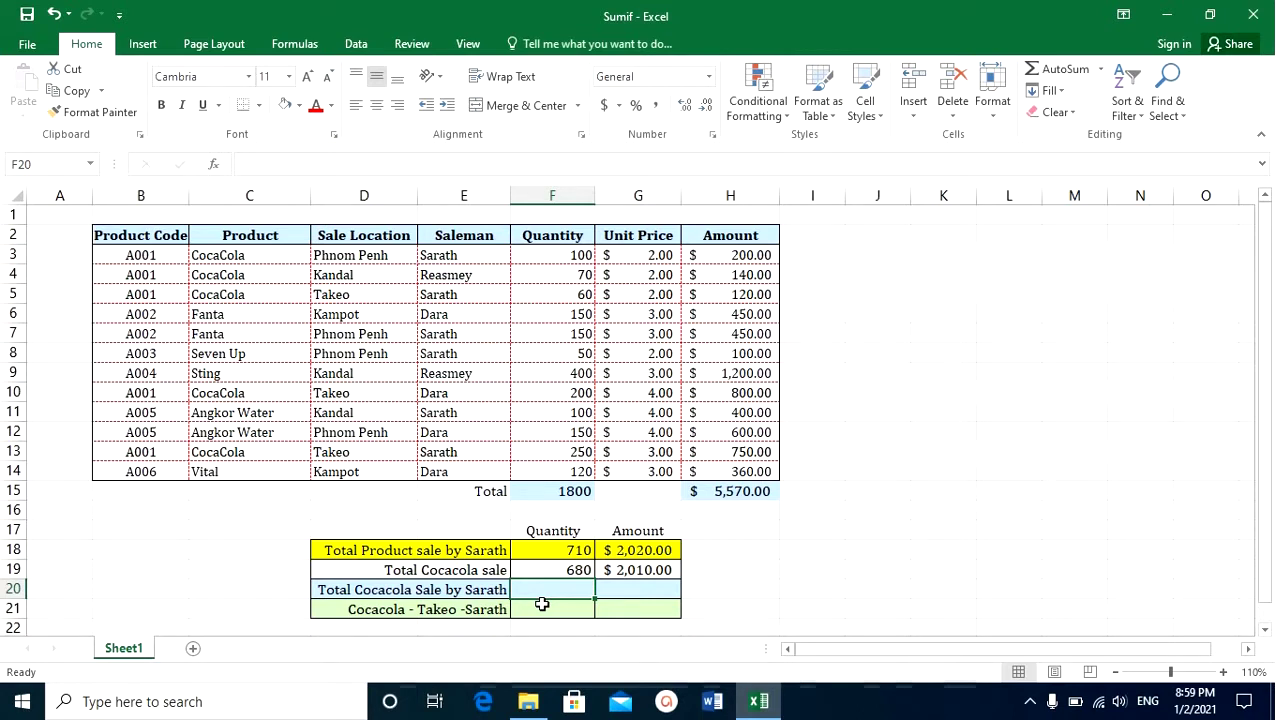
Enter a SUMIFS in F20 adding F3:F14 for Cocacola in C3:C14 and the salesman in E3:E14, giving 410
{"action": "type", "text": "=sumi"}
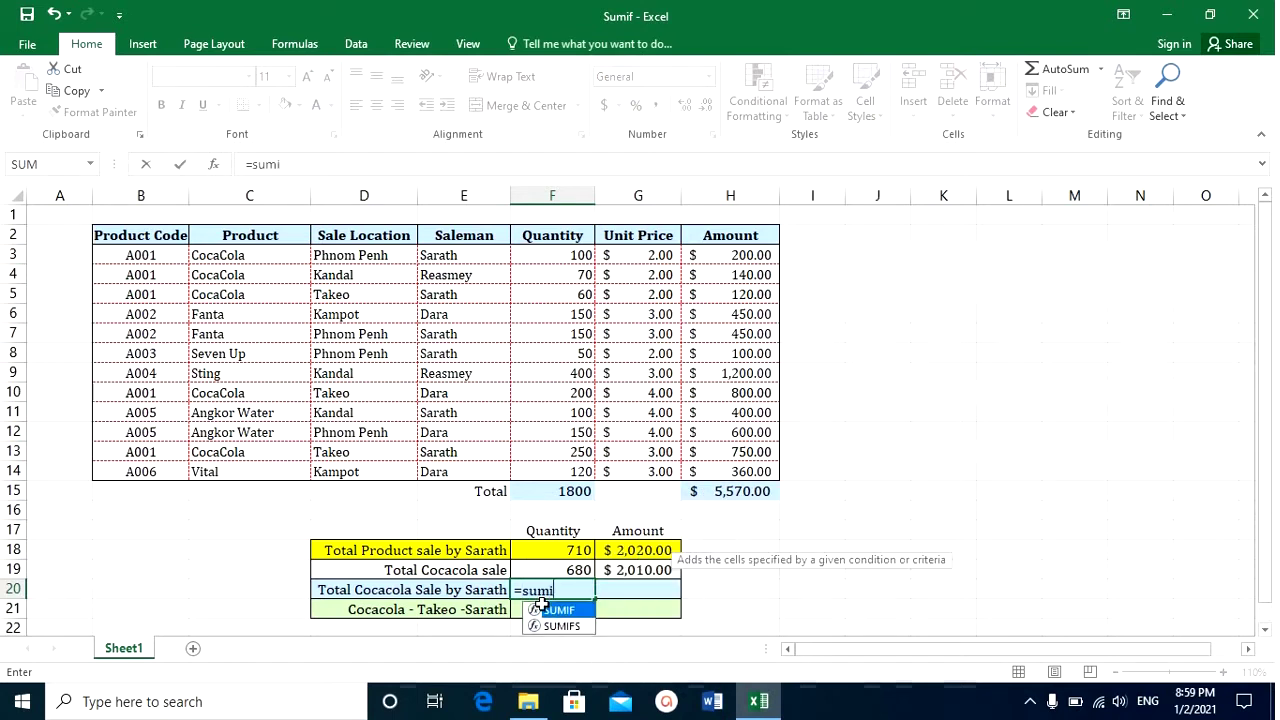
{"action": "type", "text": "fs"}
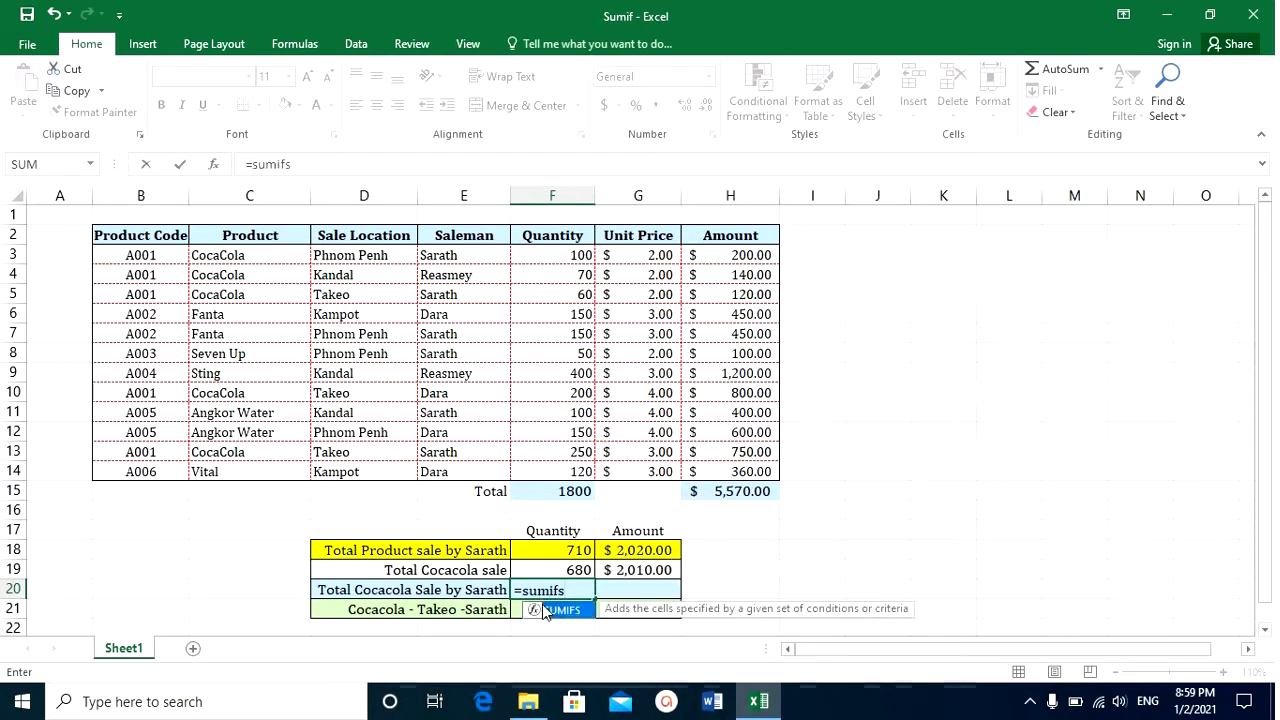
{"action": "type", "text": "("}
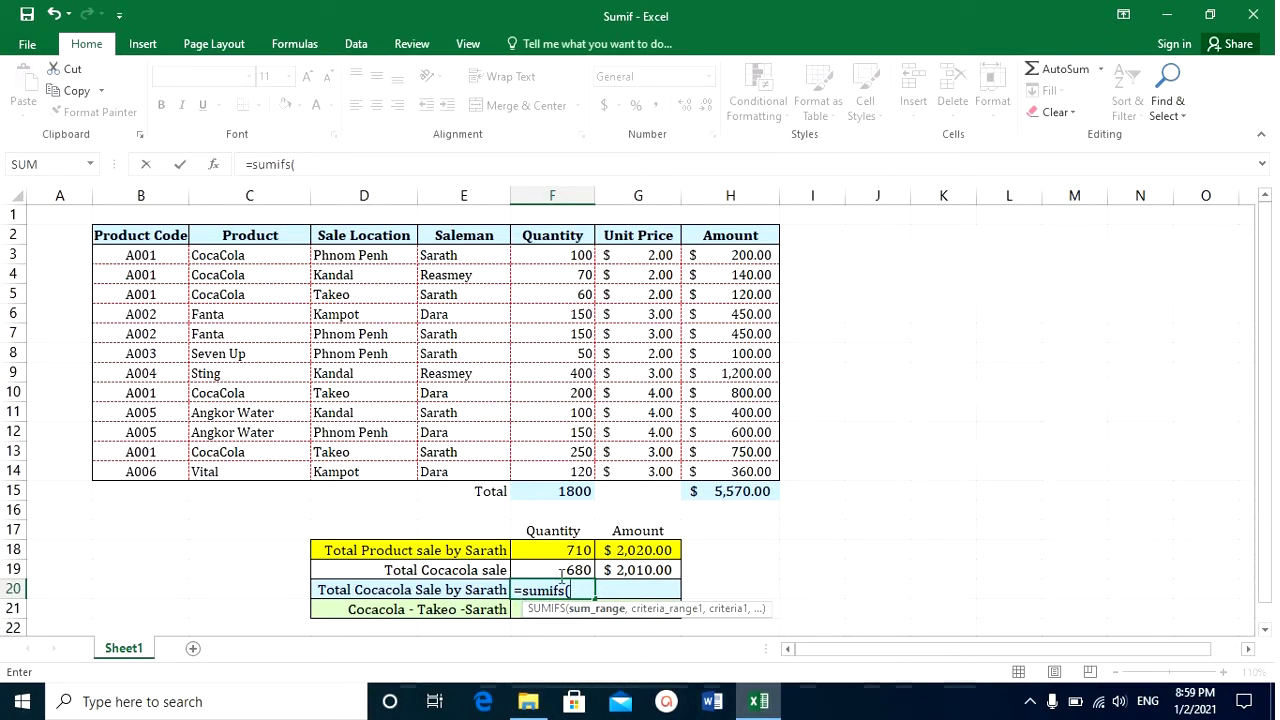
{"action": "left_click_drag", "start_coordinate": [542, 255], "coordinate": [557, 474]}
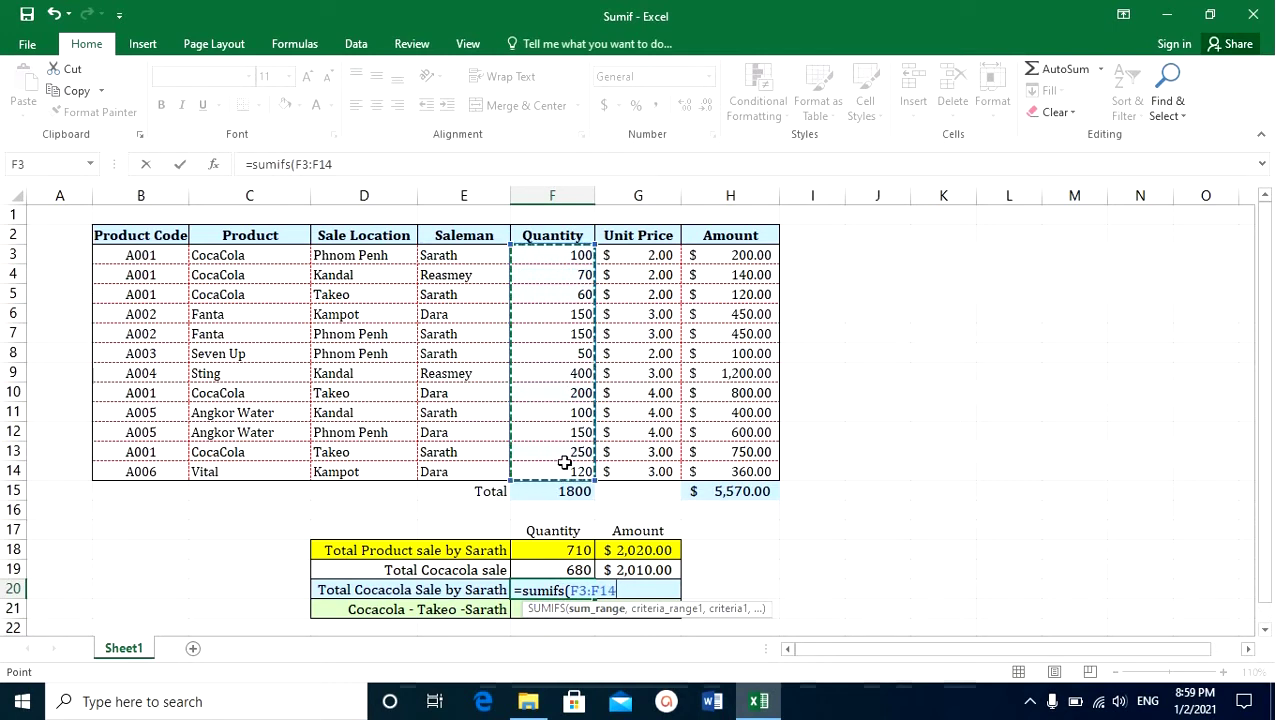
{"action": "type", "text": ","}
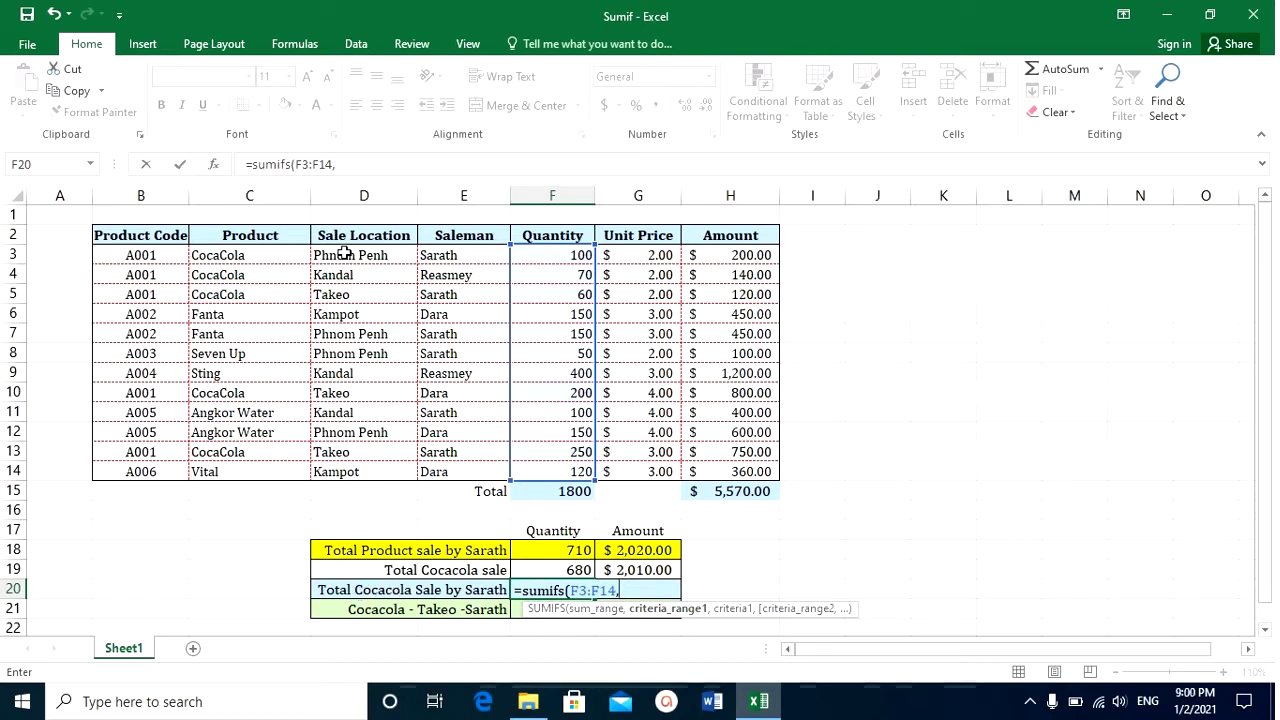
{"action": "left_click_drag", "start_coordinate": [250, 252], "coordinate": [257, 464]}
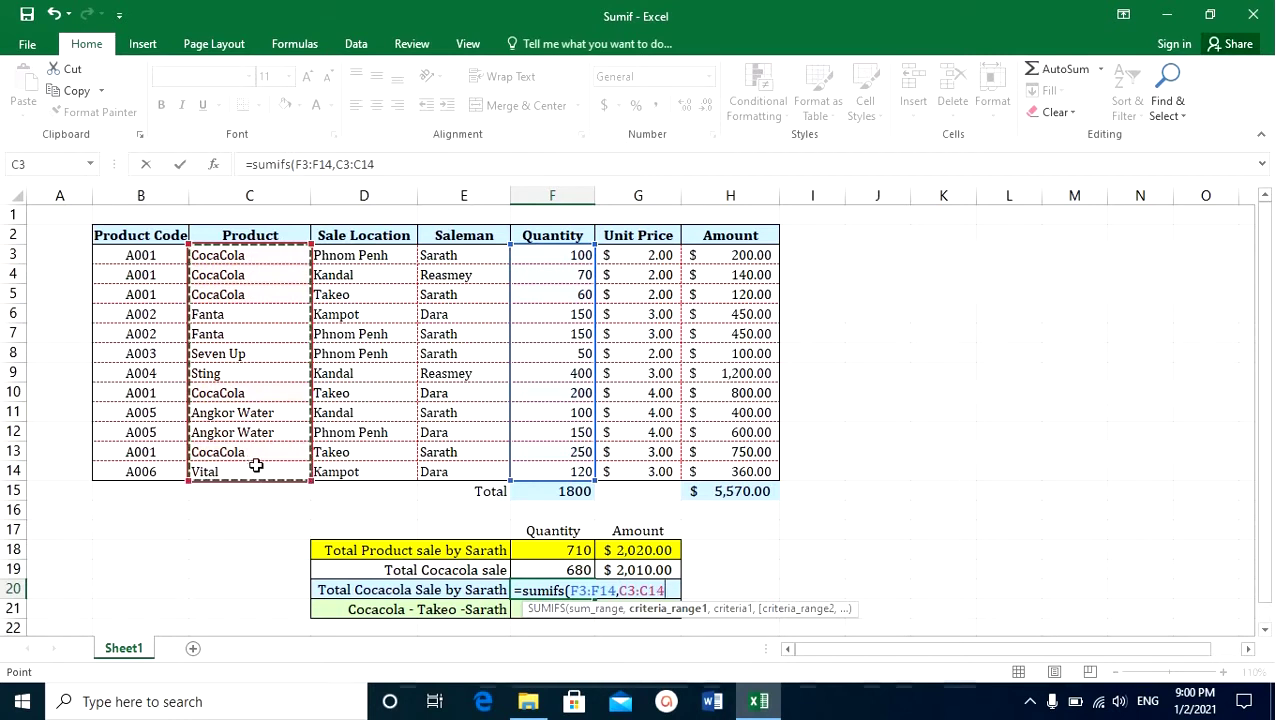
{"action": "type", "text": ","}
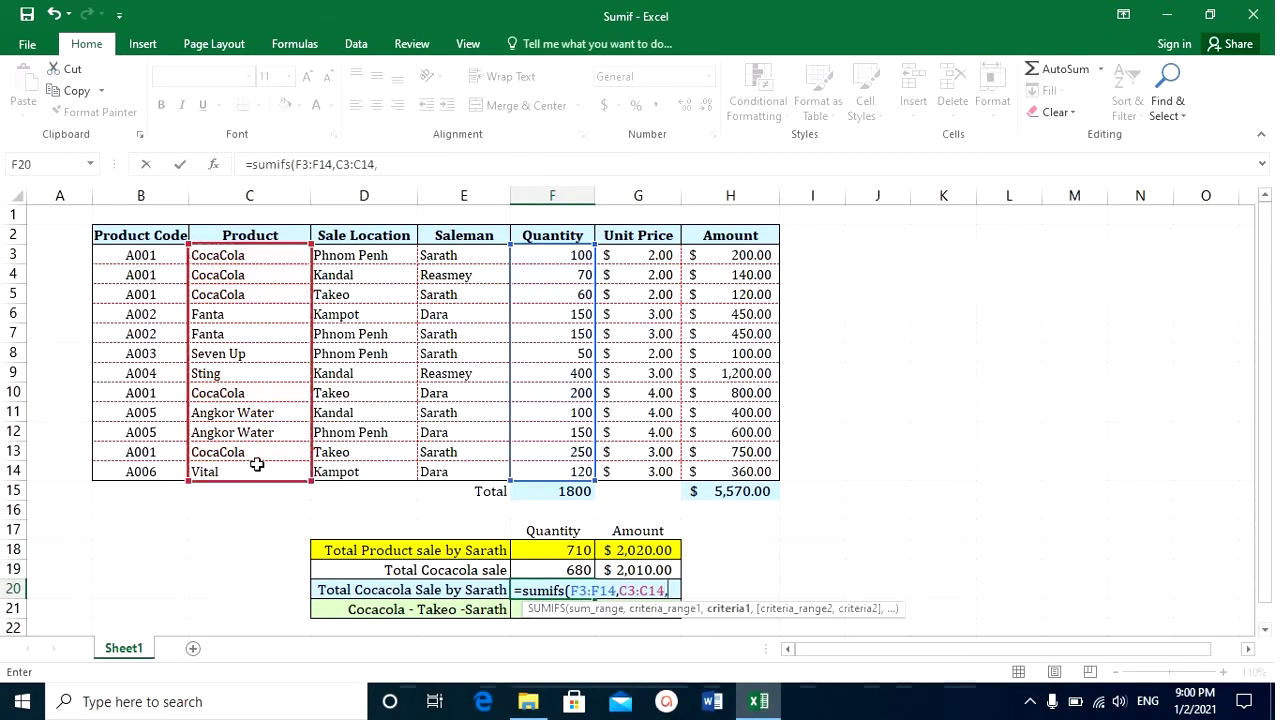
{"action": "type", "text": "\"Co"}
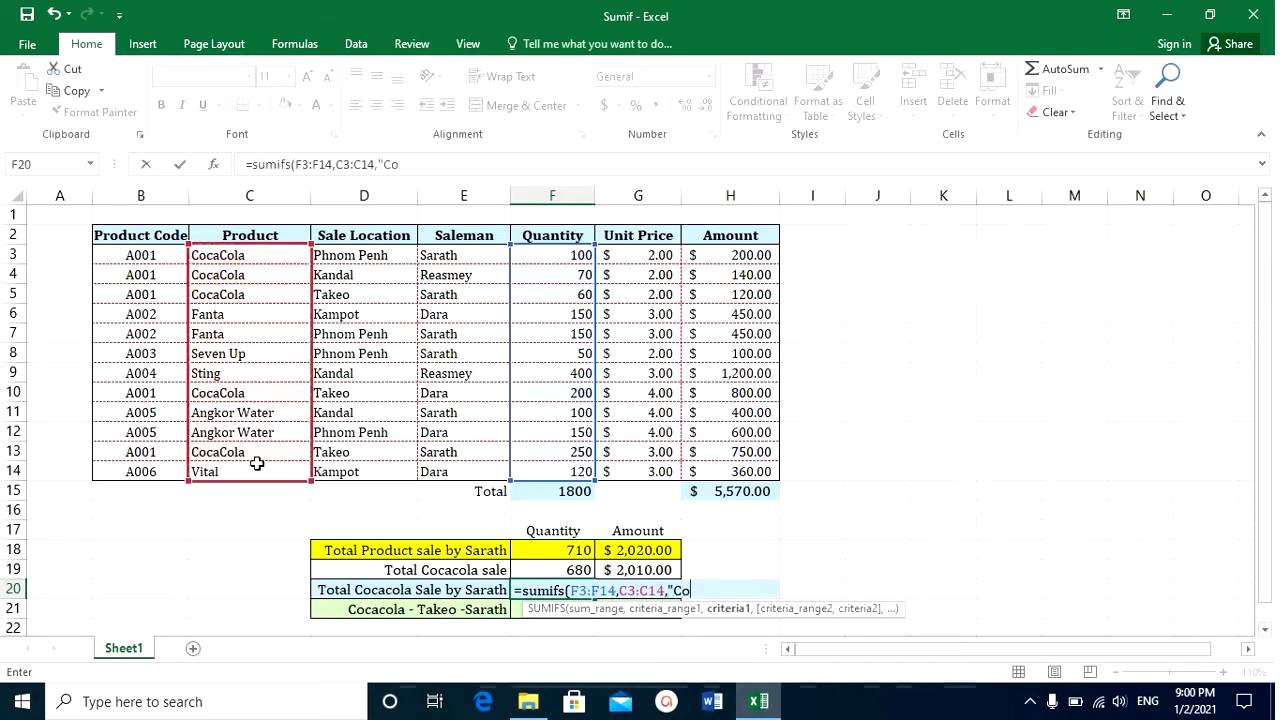
{"action": "type", "text": "cacola"}
{"action": "type", "text": ","}
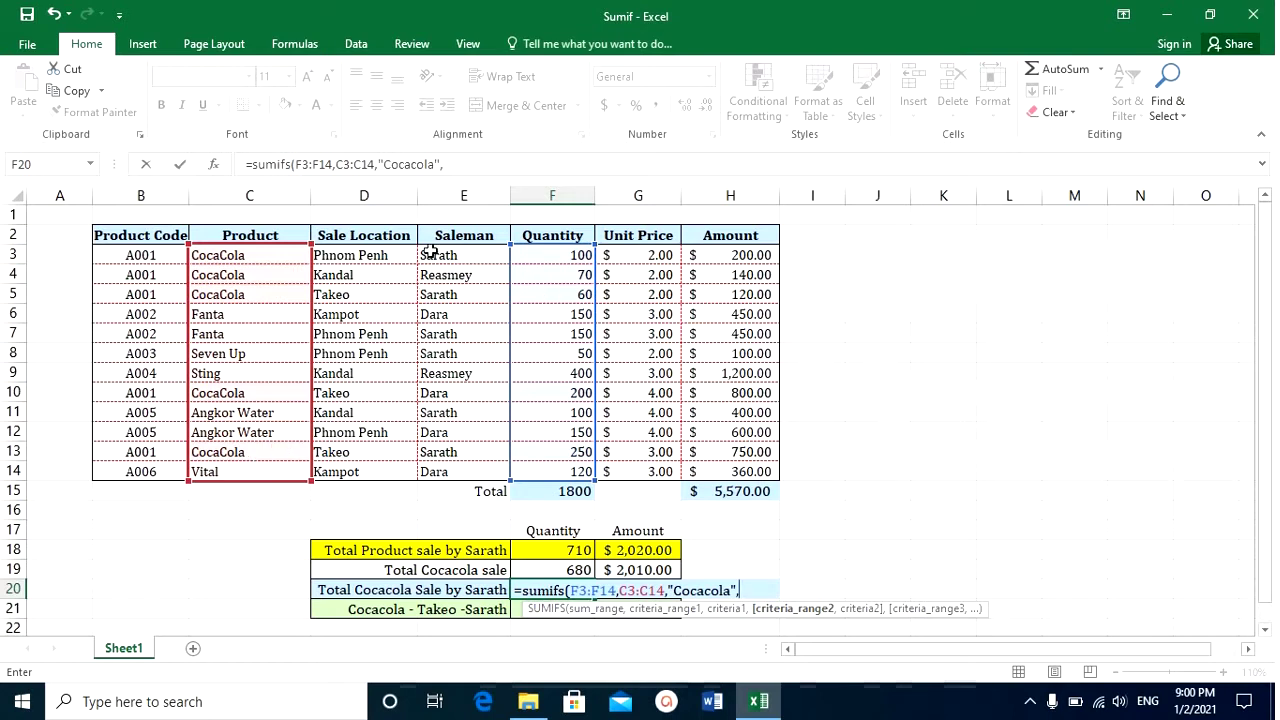
{"action": "left_click_drag", "start_coordinate": [440, 252], "coordinate": [443, 467]}
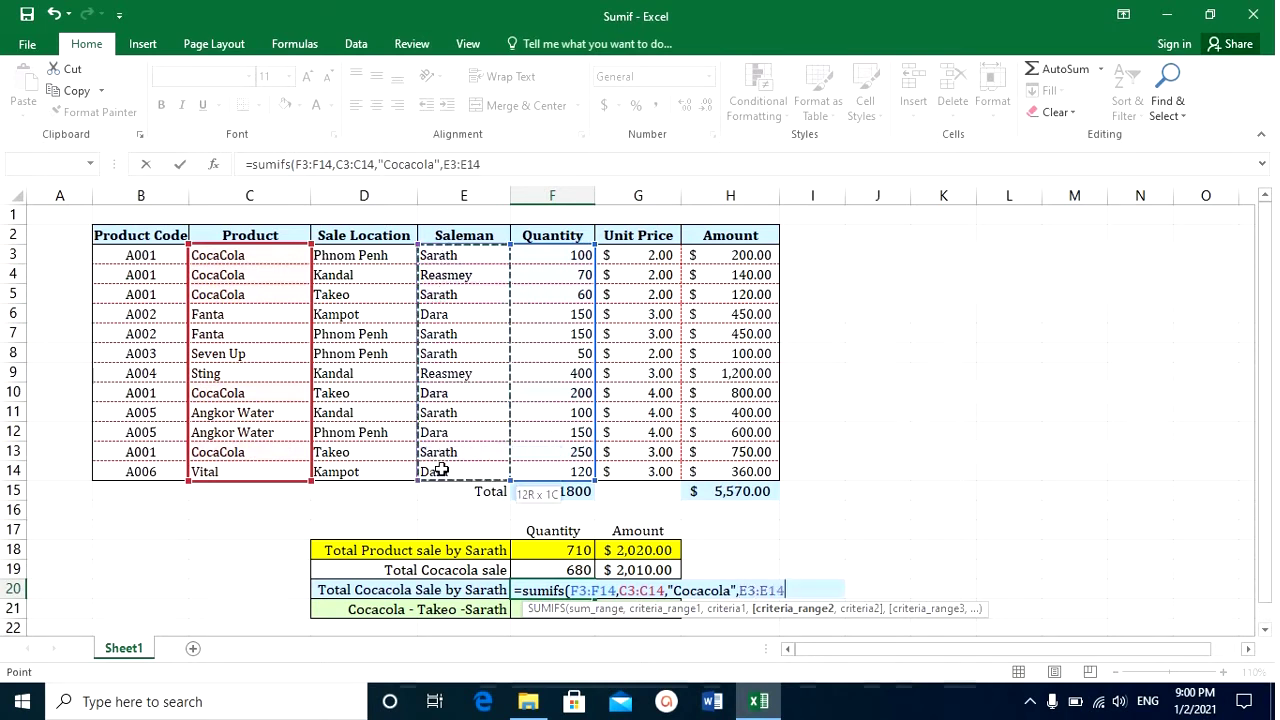
{"action": "type", "text": ","}
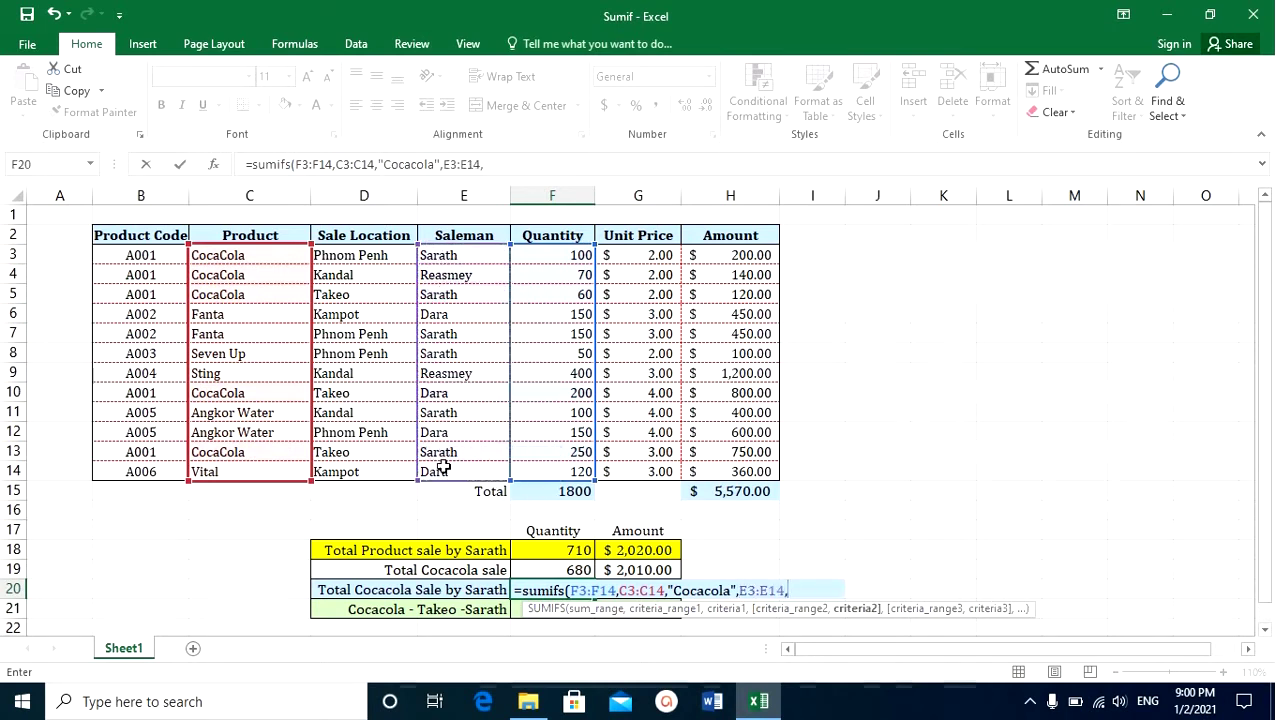
{"action": "type", "text": "\"Sa"}
{"action": "type", "text": "rath"}
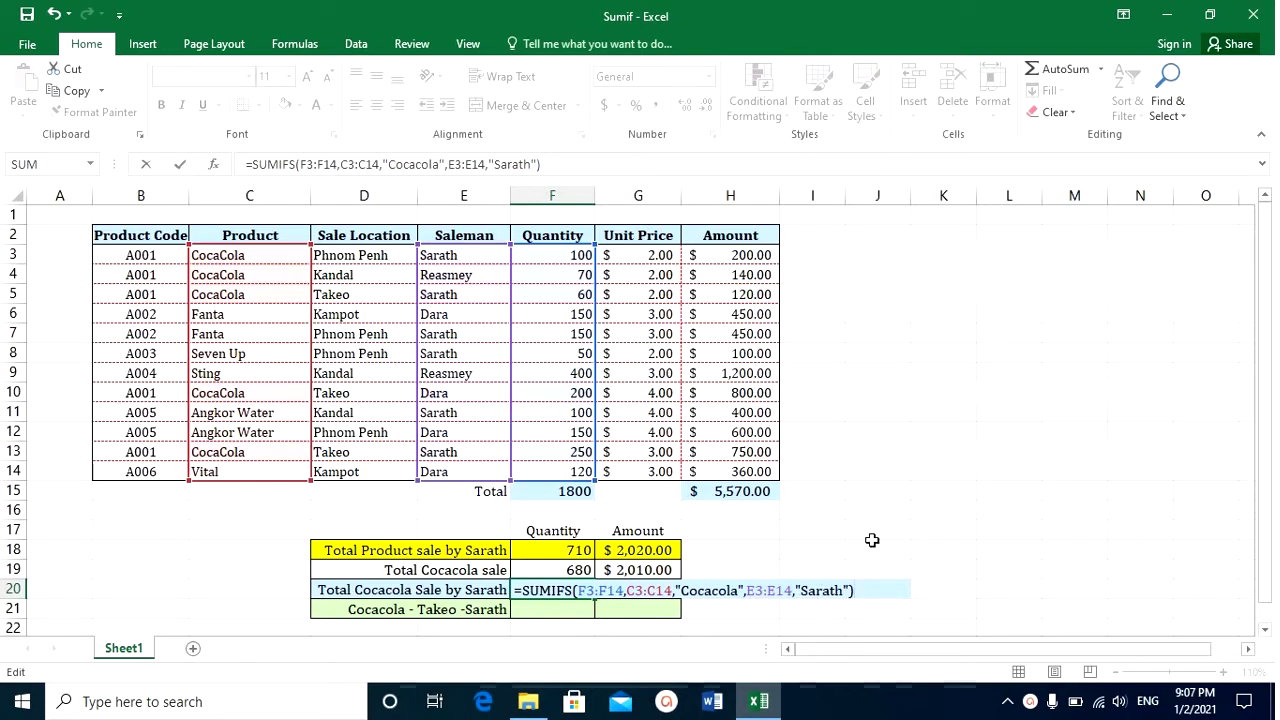
{"action": "key", "text": "Return"}
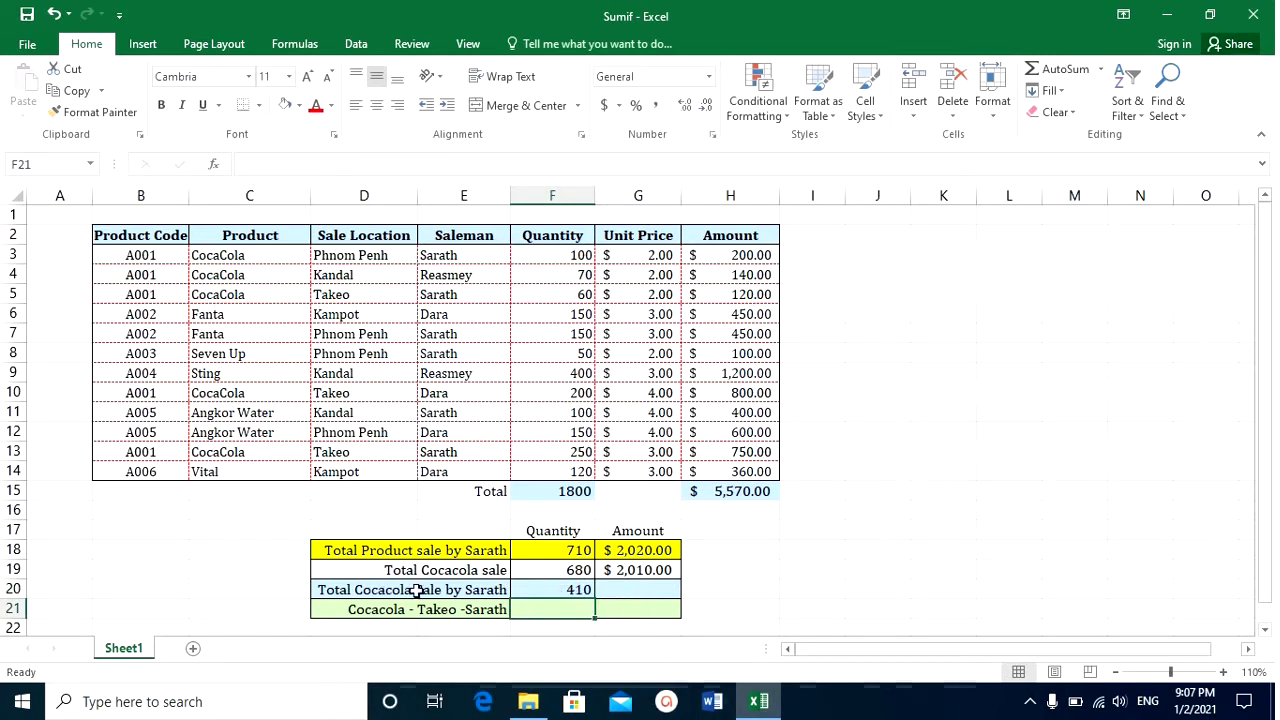
Enter a SUMIFS in G20 adding H3:H14 for Cocacola and the salesman, giving $1,070.00
{"action": "left_click", "coordinate": [634, 589]}
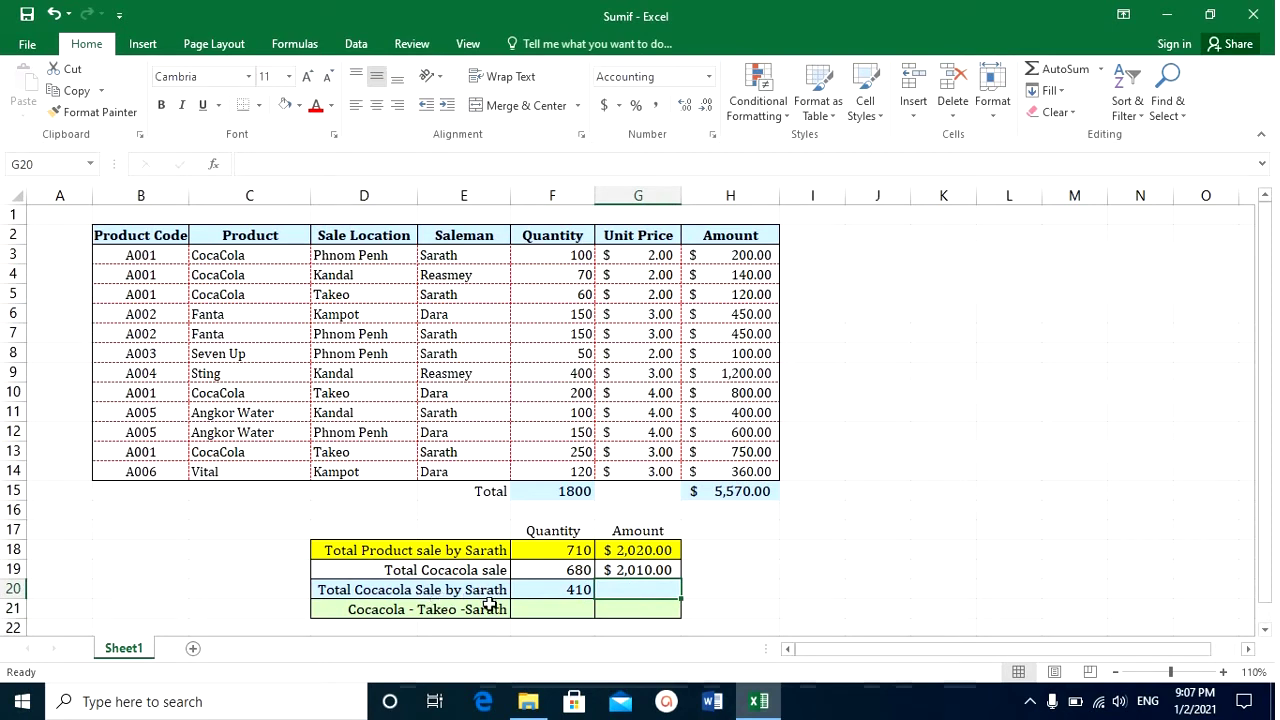
{"action": "type", "text": "=sumif"}
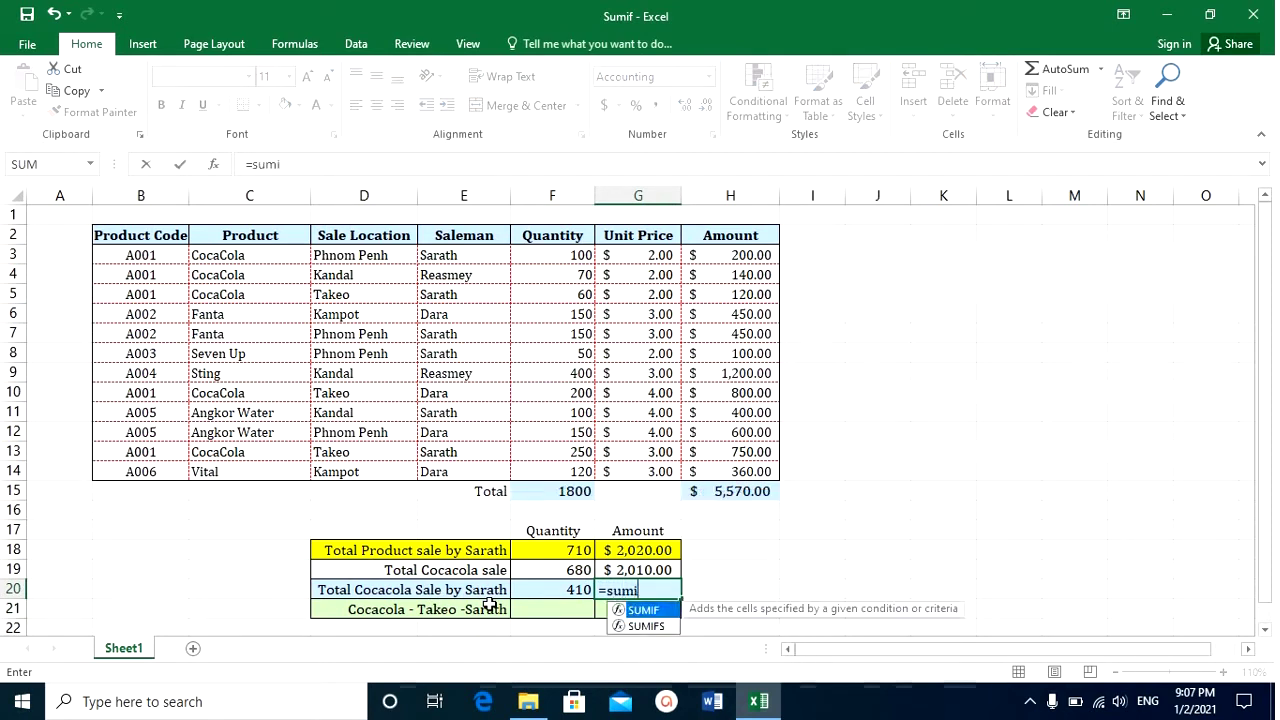
{"action": "type", "text": "s("}
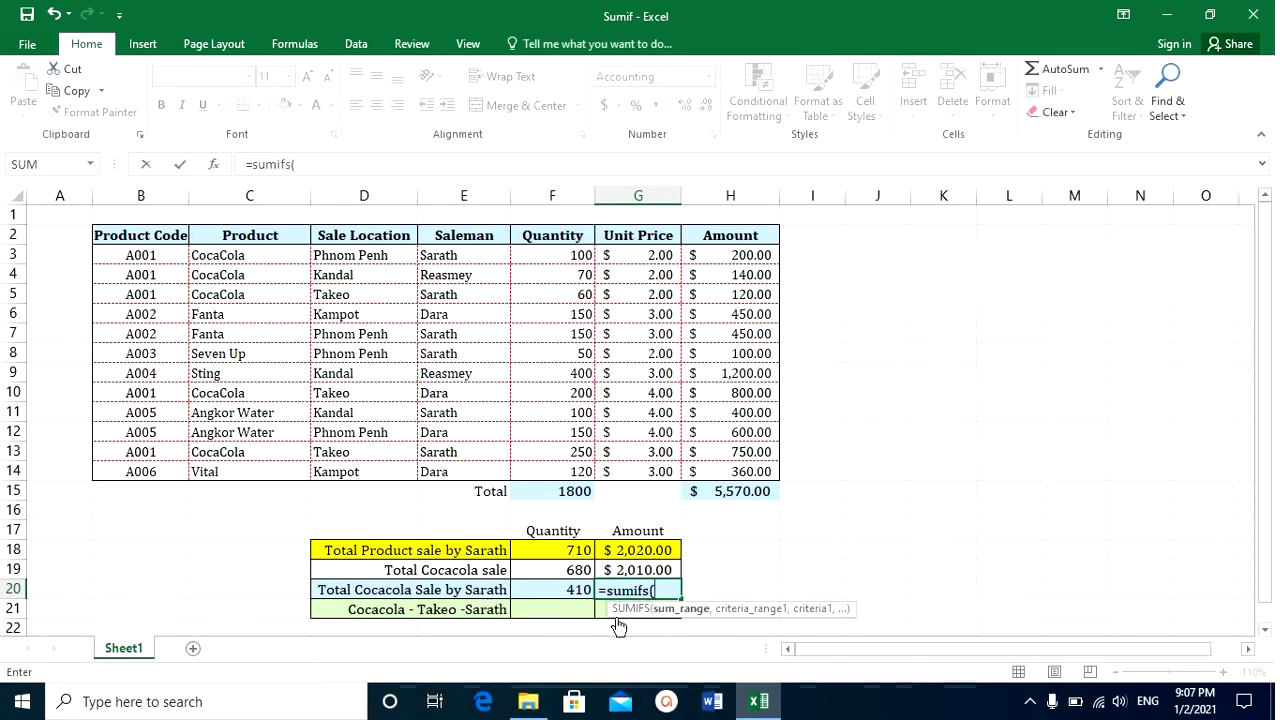
{"action": "left_click_drag", "start_coordinate": [731, 254], "coordinate": [735, 465]}
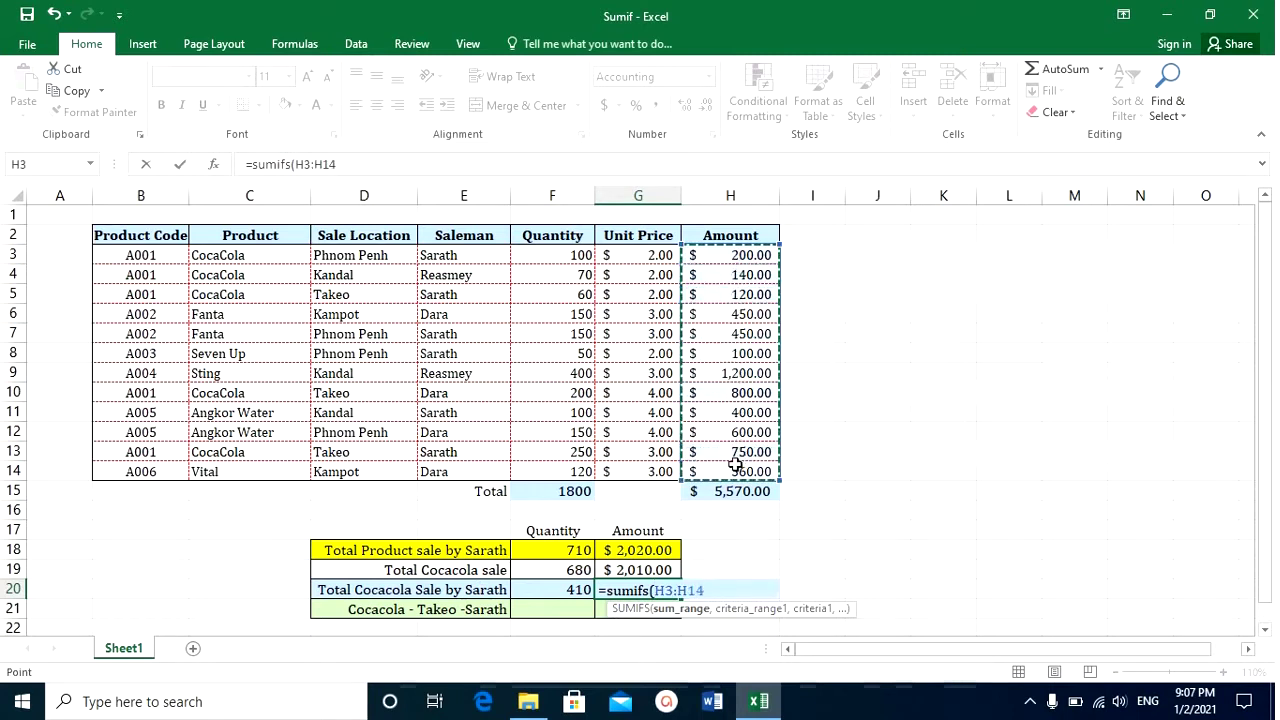
{"action": "type", "text": ","}
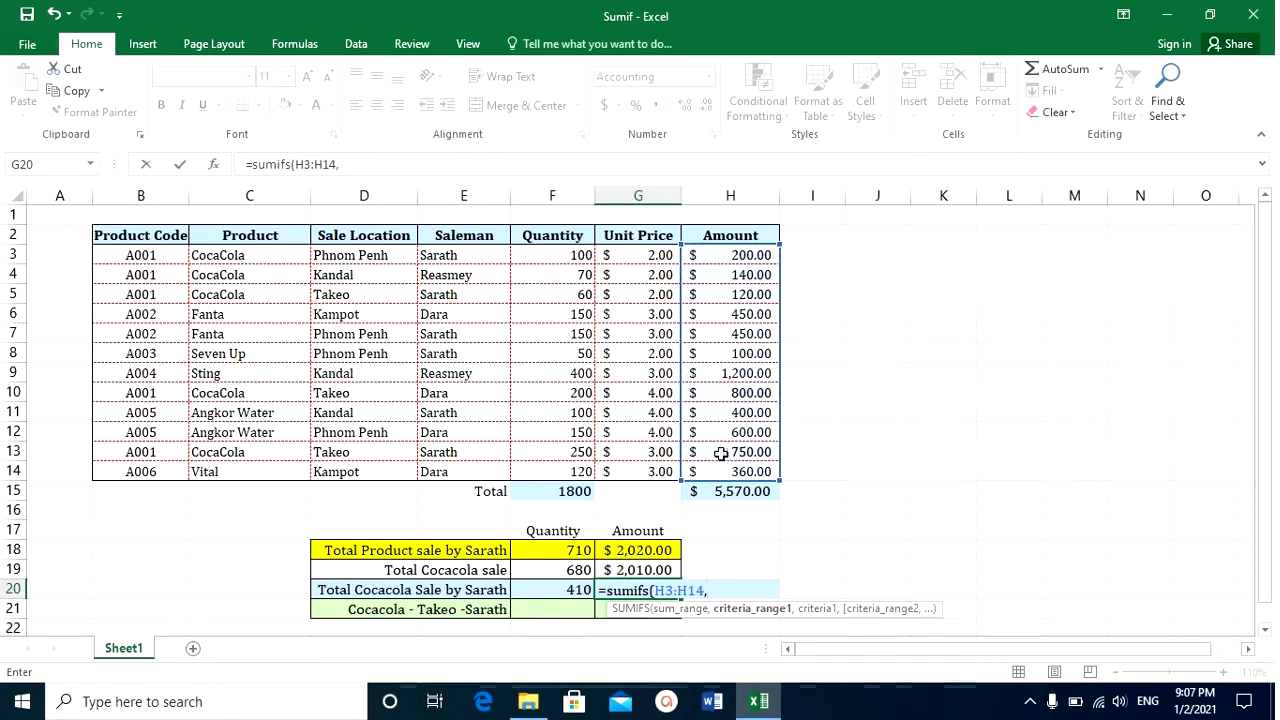
{"action": "left_click_drag", "start_coordinate": [245, 255], "coordinate": [235, 472]}
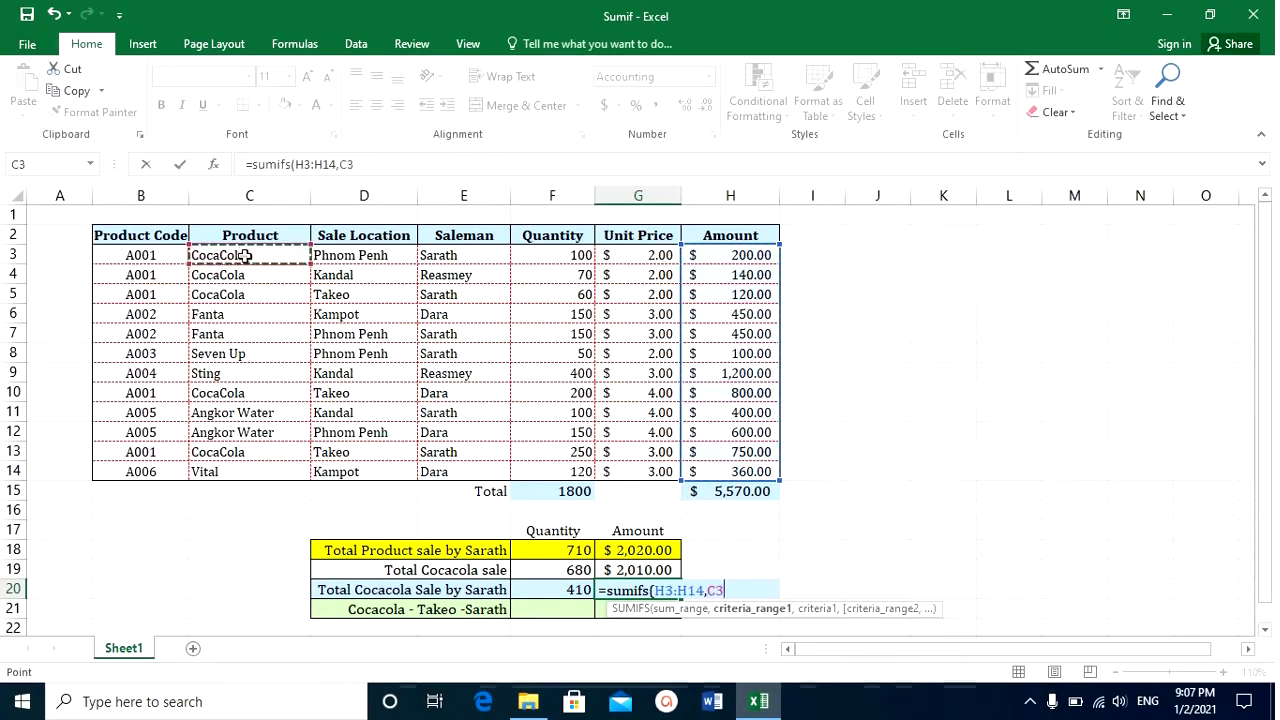
{"action": "type", "text": ":C14,\""}
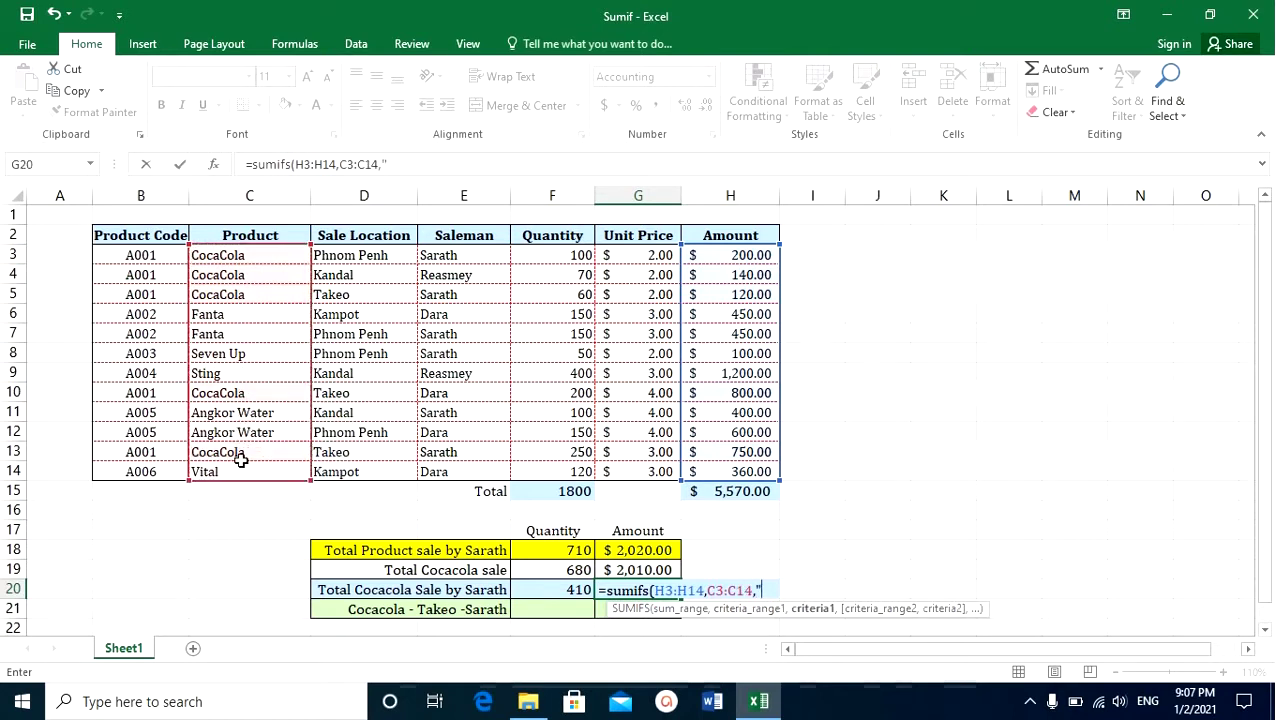
{"action": "type", "text": "Cocacol"}
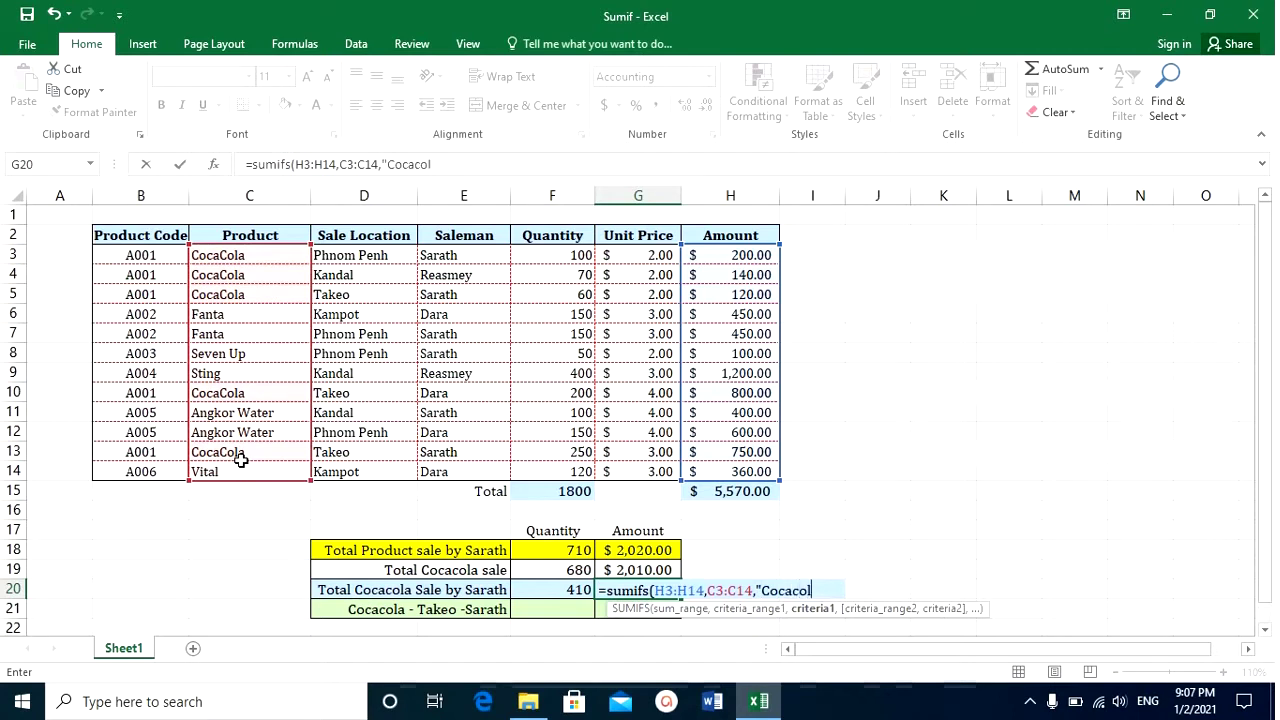
{"action": "type", "text": "a\","}
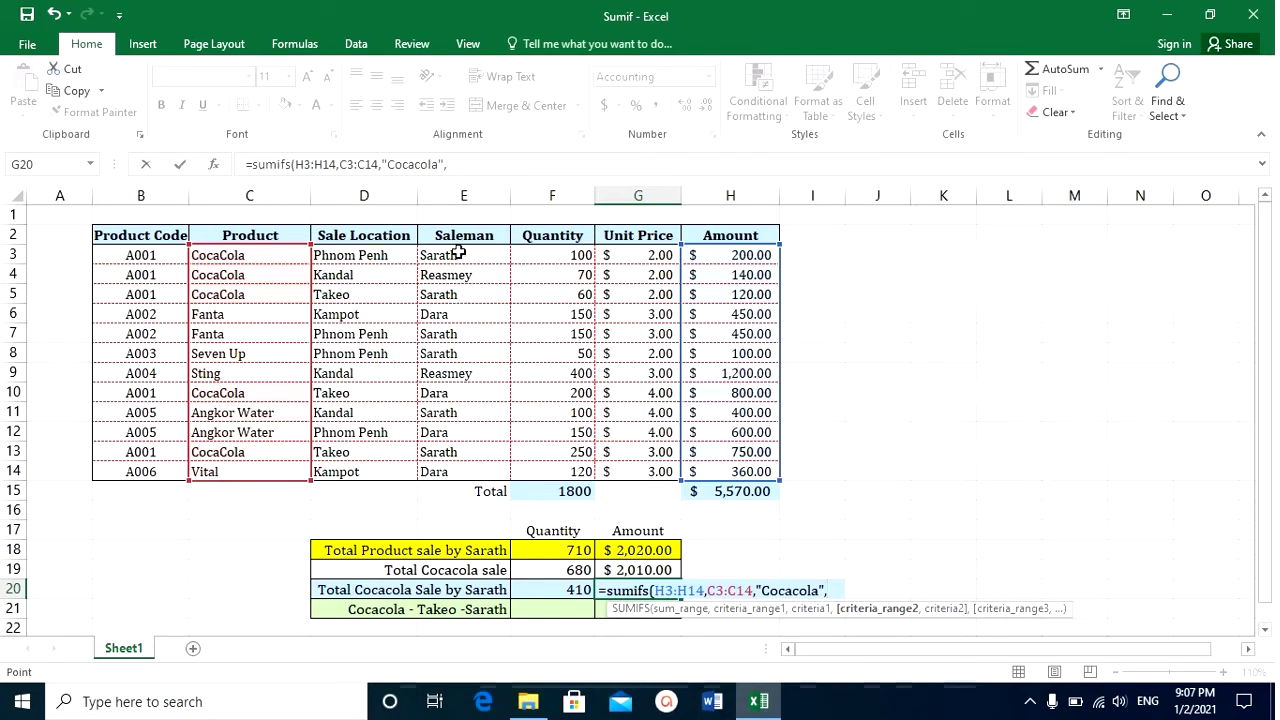
{"action": "left_click_drag", "start_coordinate": [458, 254], "coordinate": [469, 472]}
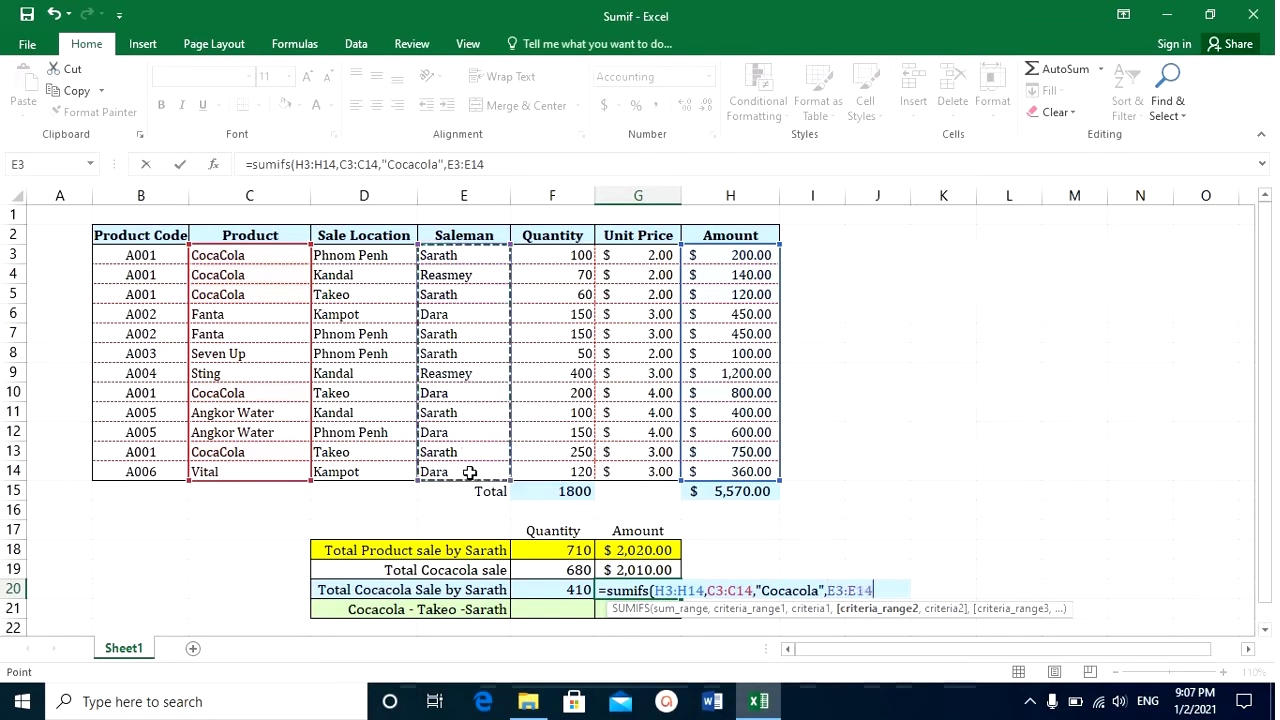
{"action": "type", "text": ","}
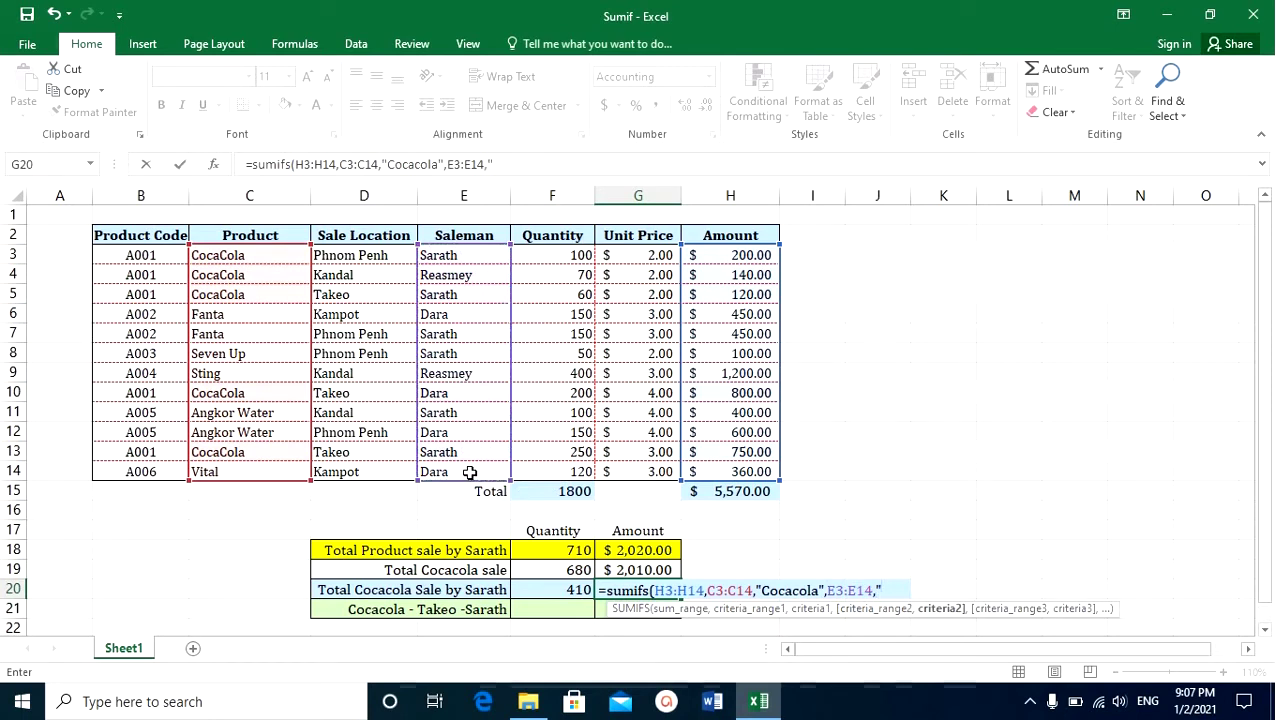
{"action": "type", "text": "Sarath"}
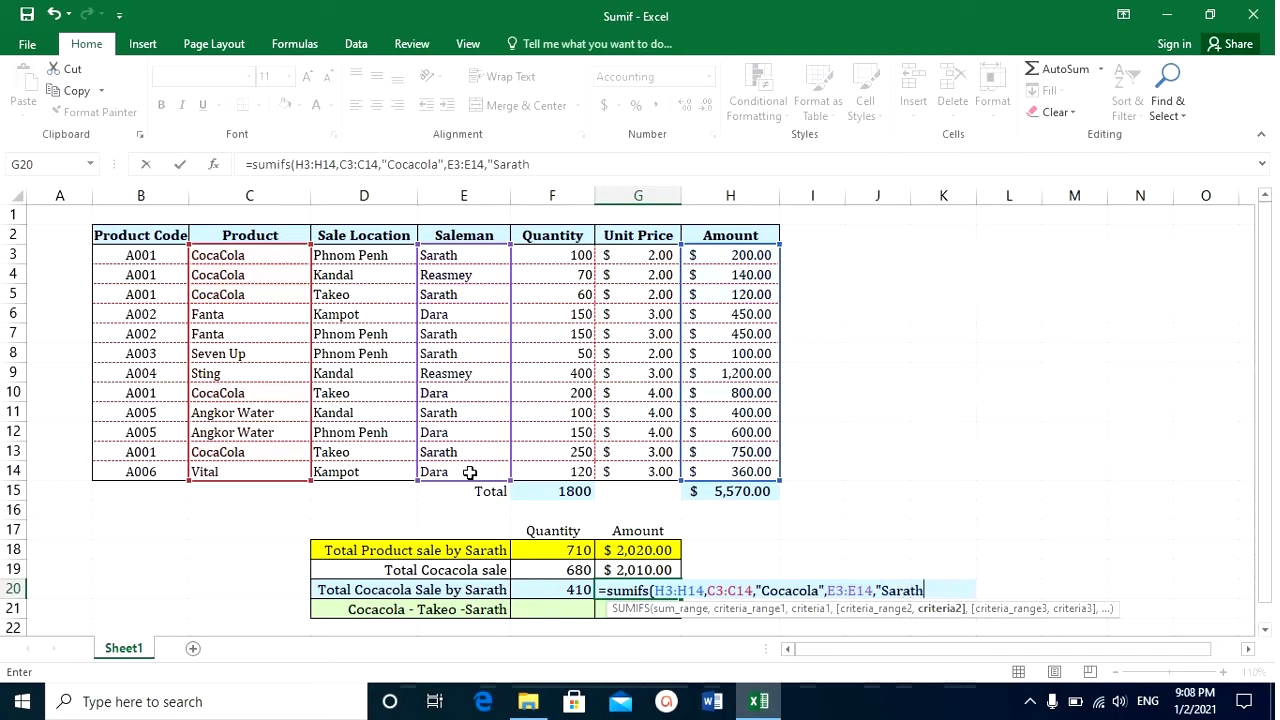
{"action": "type", "text": "\")"}
{"action": "key", "text": "Return"}
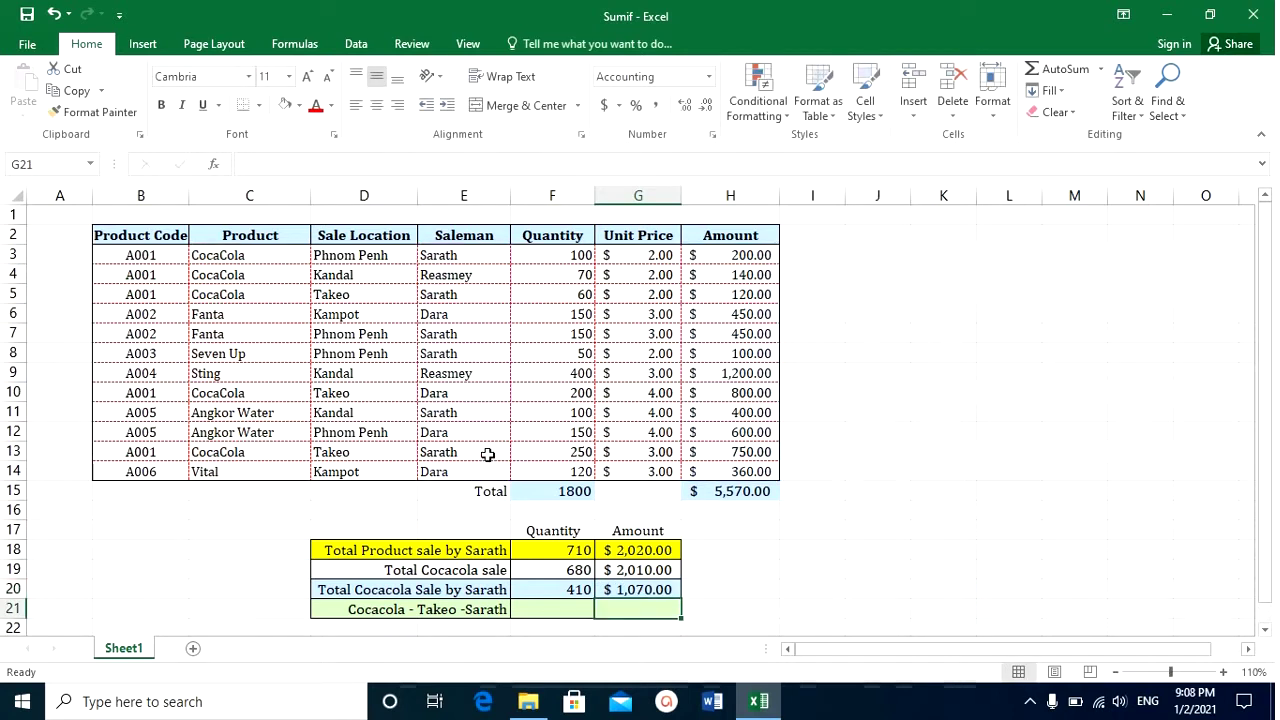
{"action": "left_click", "coordinate": [630, 590]}
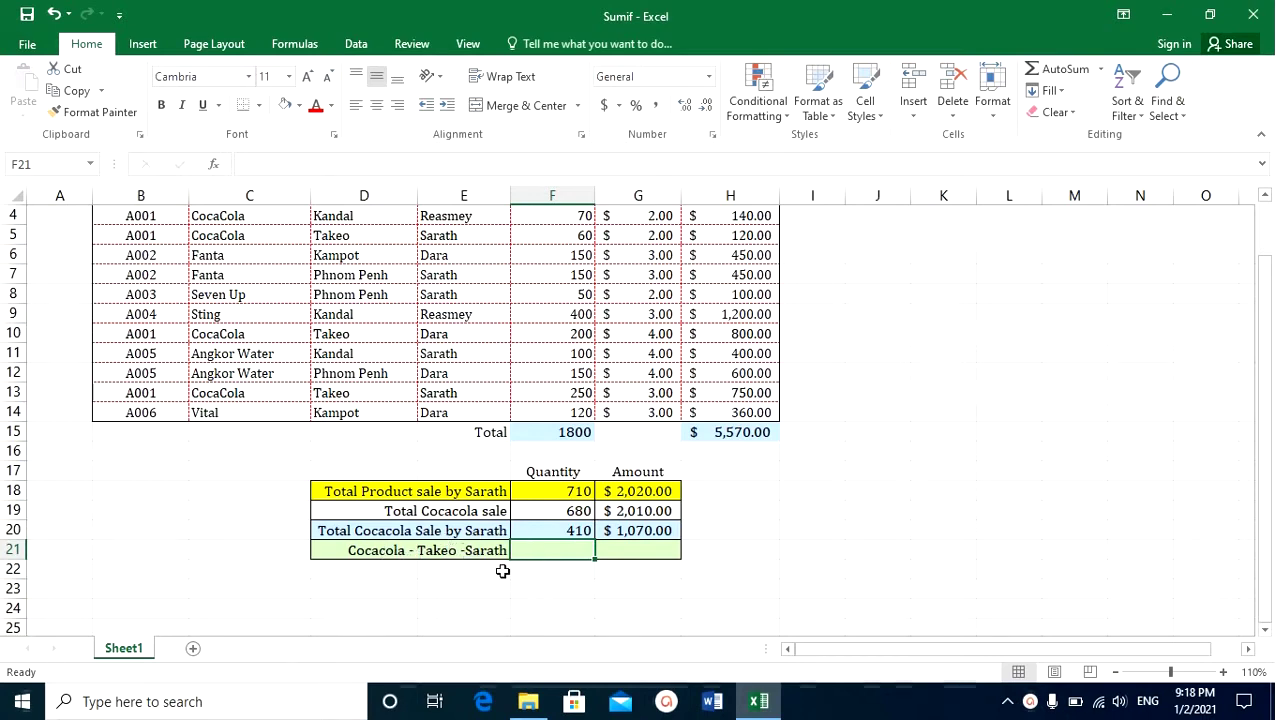
{"action": "scroll", "coordinate": [505, 566], "scroll_direction": "up", "scroll_amount": 1}
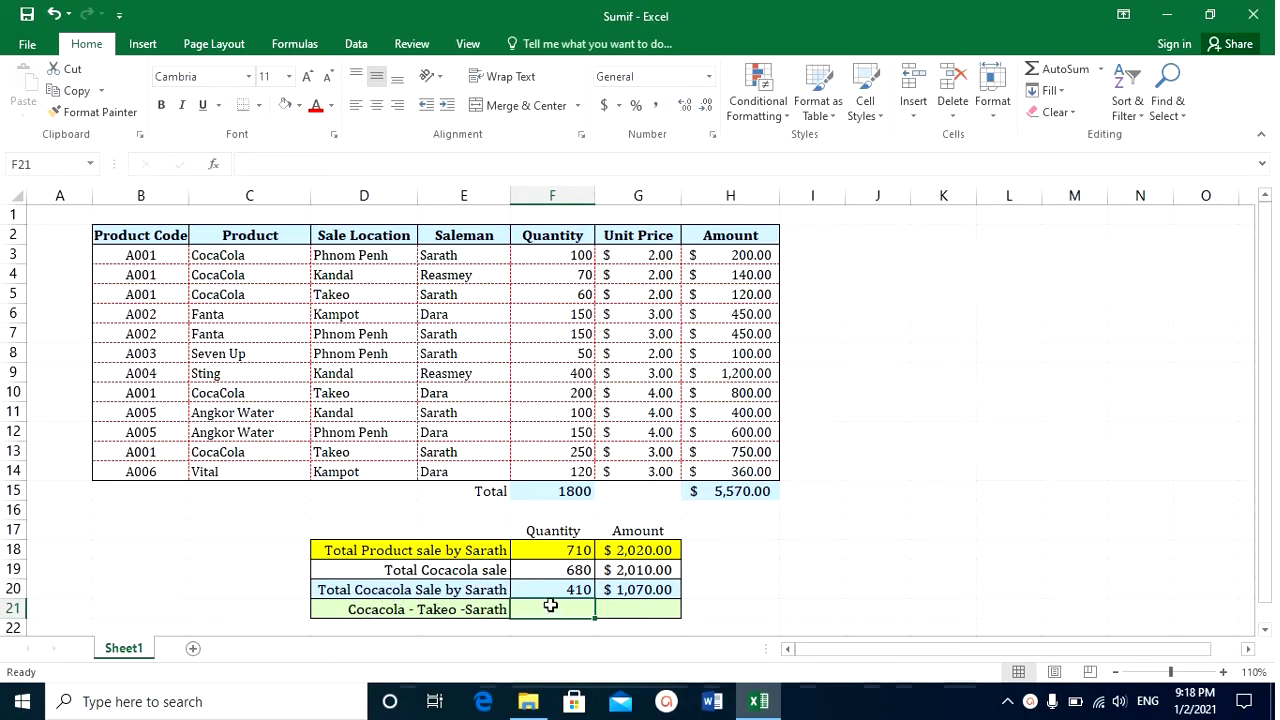
Enter a SUMIFS in F21 adding F3:F14 for Cocacola, Takeo and the salesman, giving 310
{"action": "type", "text": "="}
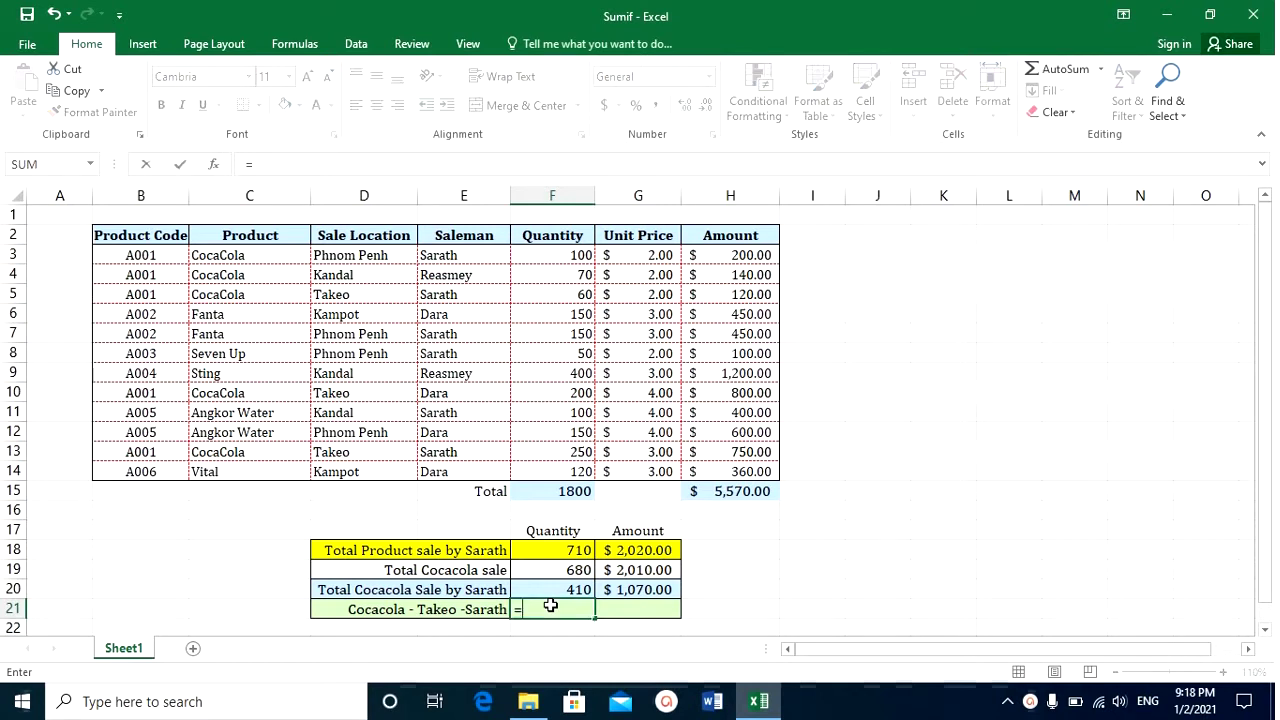
{"action": "type", "text": "sumi"}
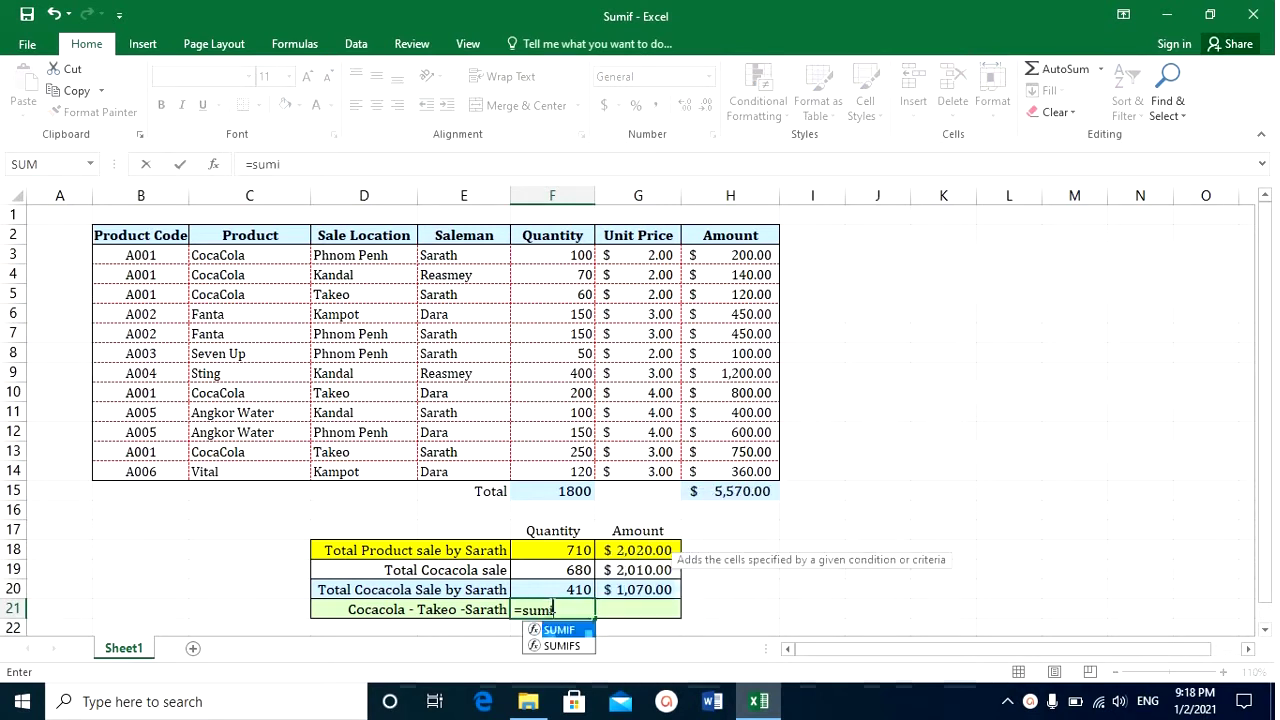
{"action": "type", "text": "fs("}
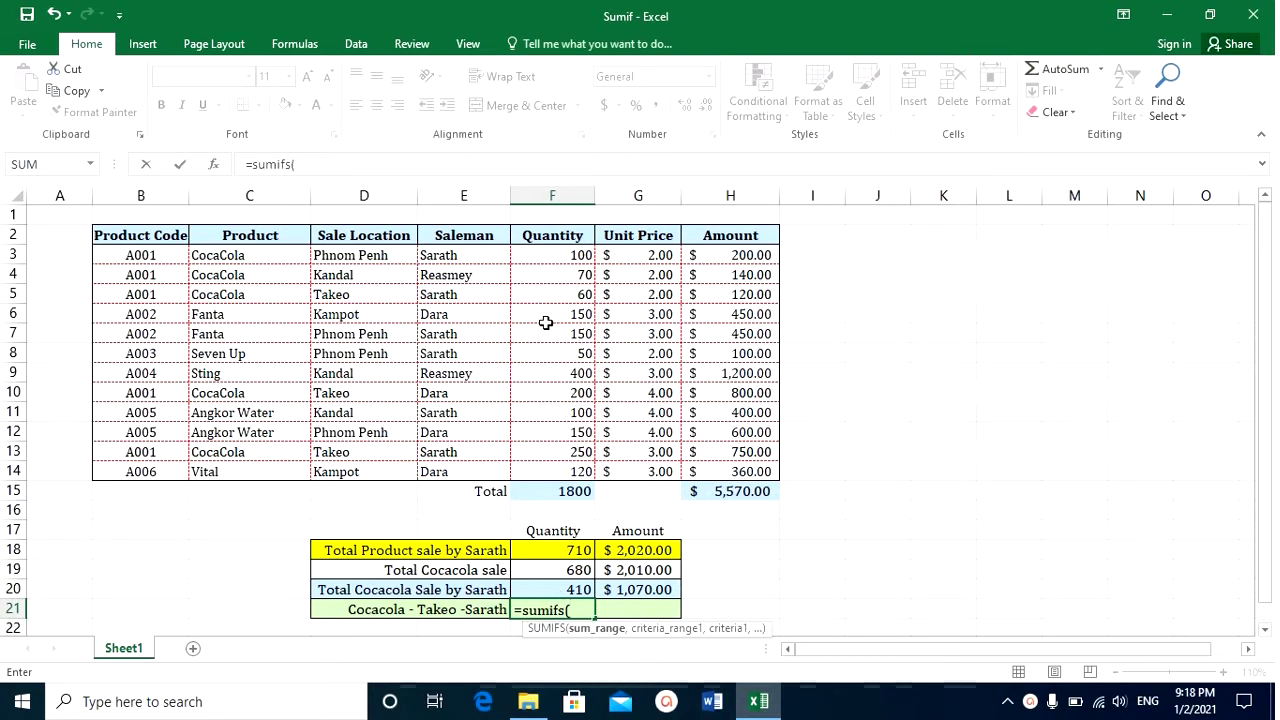
{"action": "left_click_drag", "start_coordinate": [543, 253], "coordinate": [556, 450]}
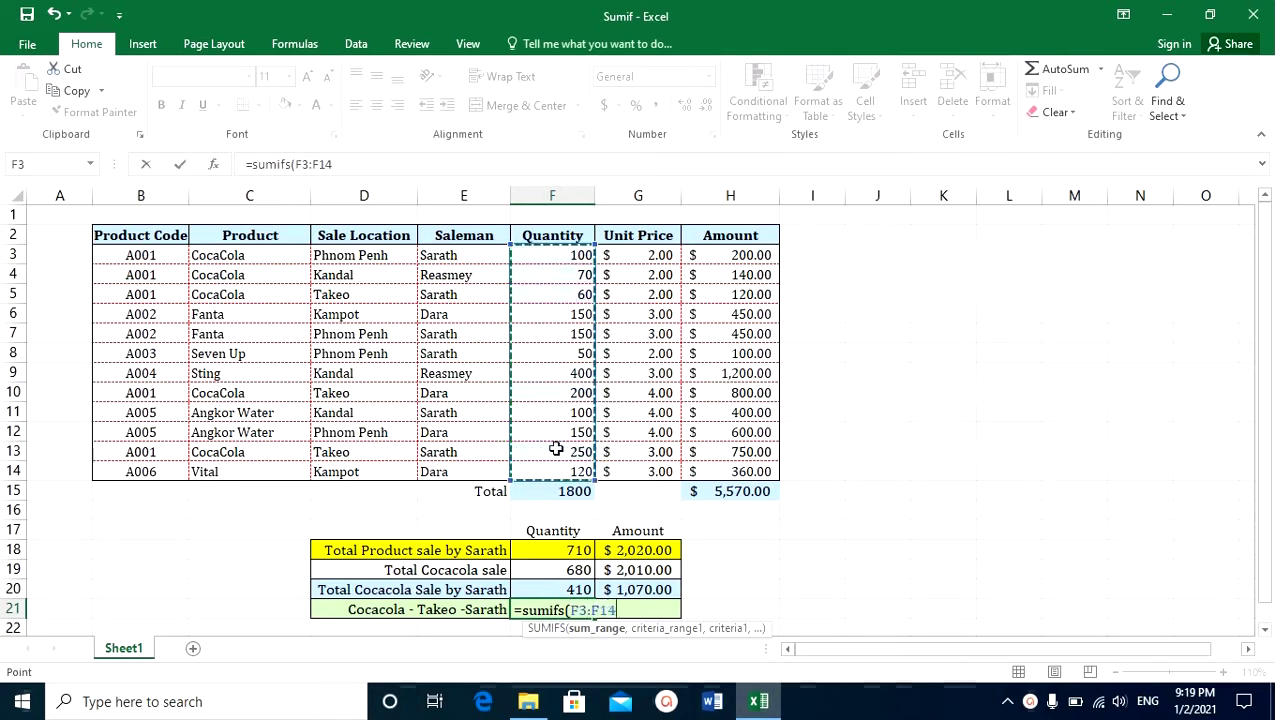
{"action": "type", "text": ","}
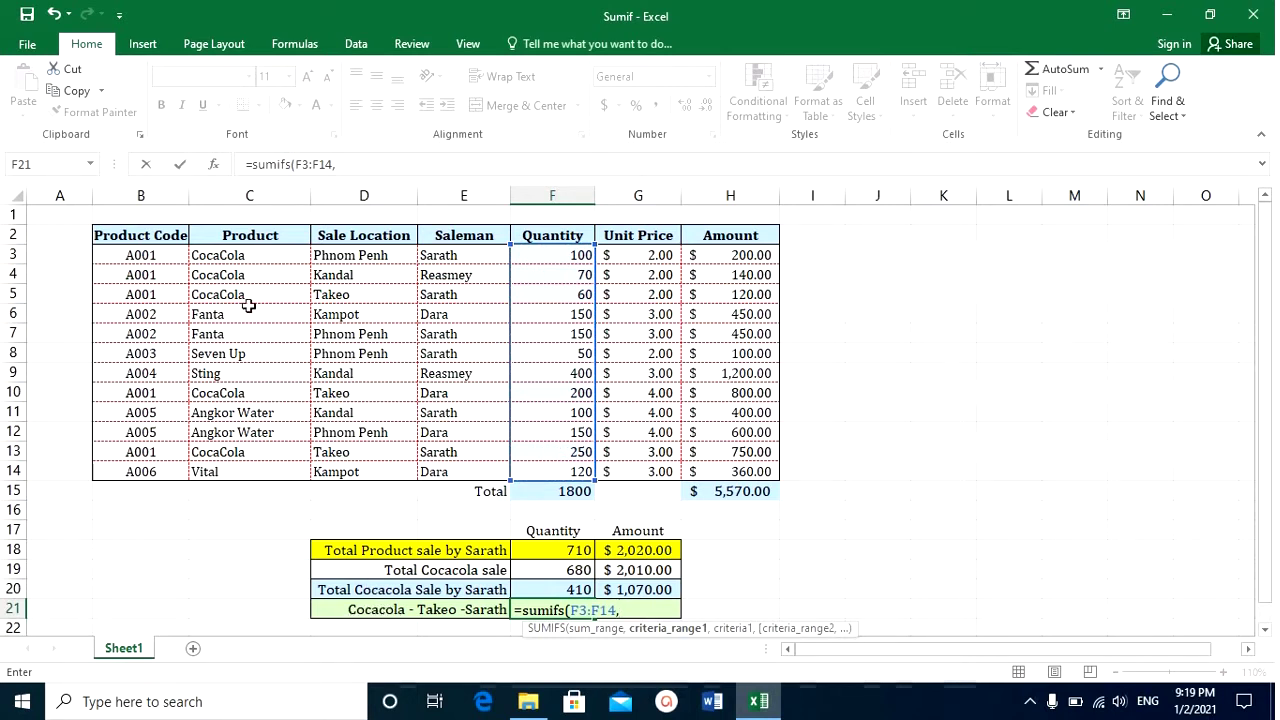
{"action": "left_click_drag", "start_coordinate": [248, 255], "coordinate": [250, 463]}
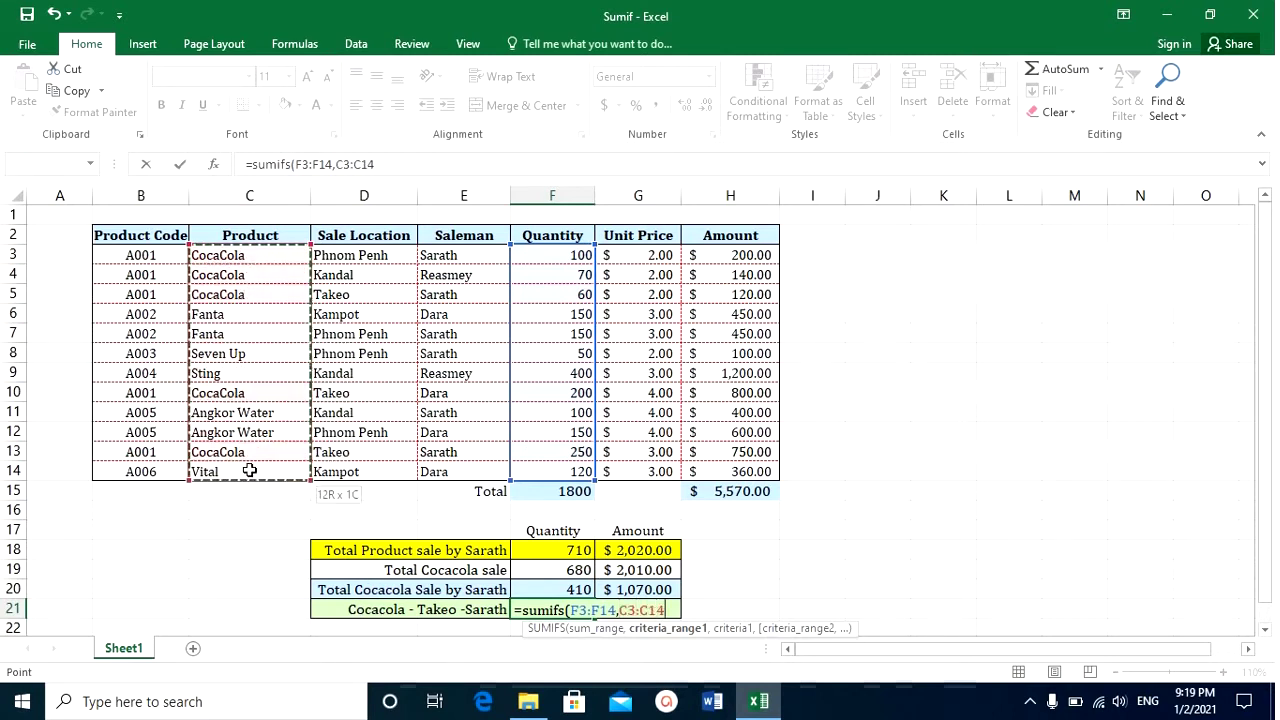
{"action": "type", "text": ","}
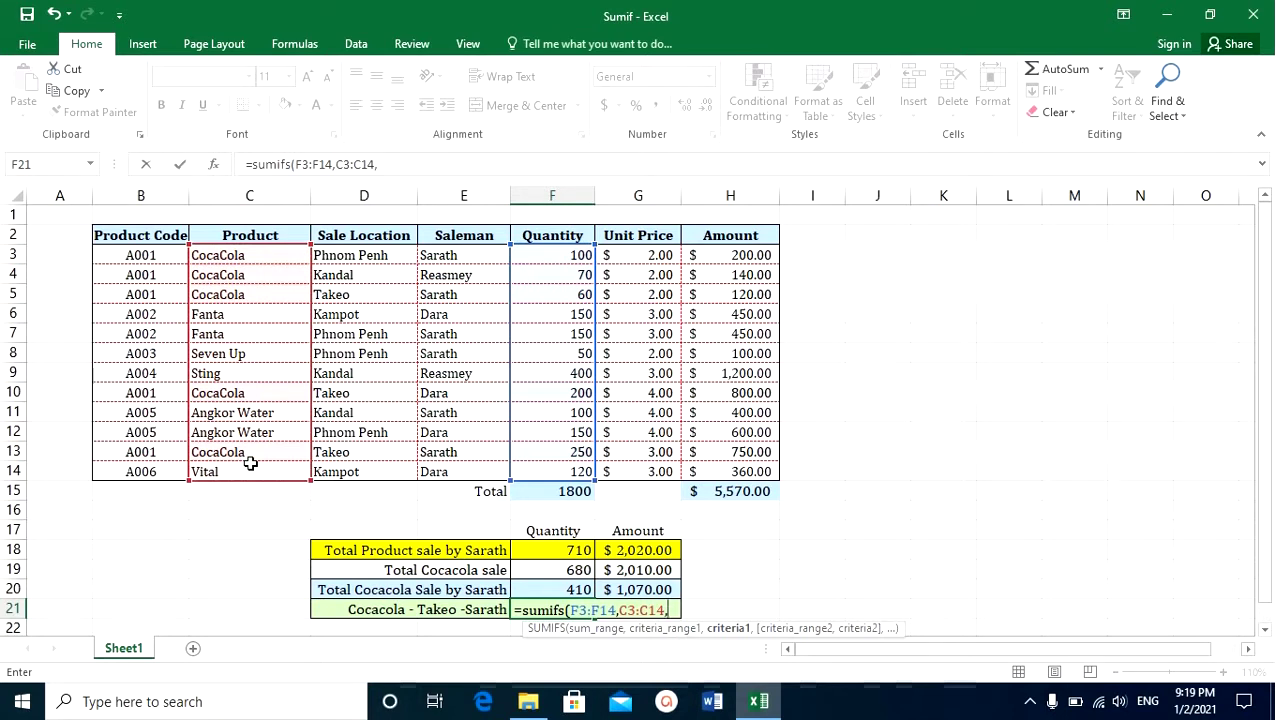
{"action": "type", "text": "\"Cocac"}
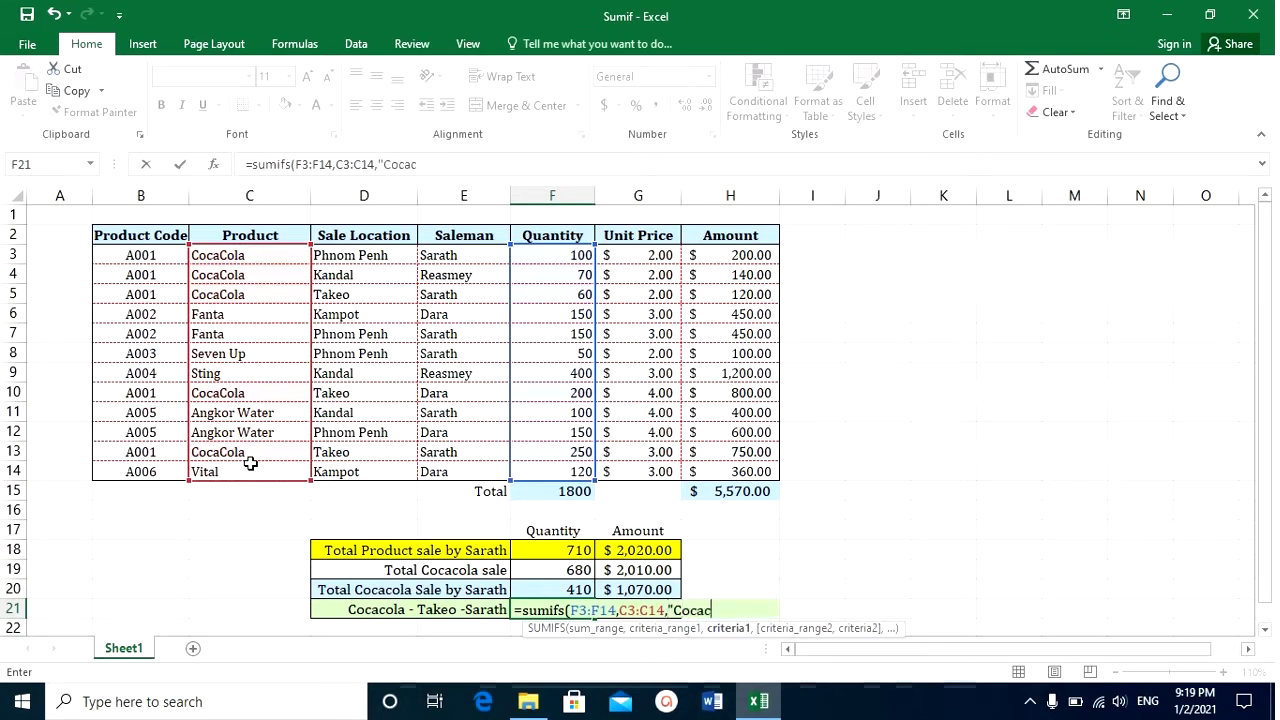
{"action": "type", "text": "ola\""}
{"action": "type", "text": ","}
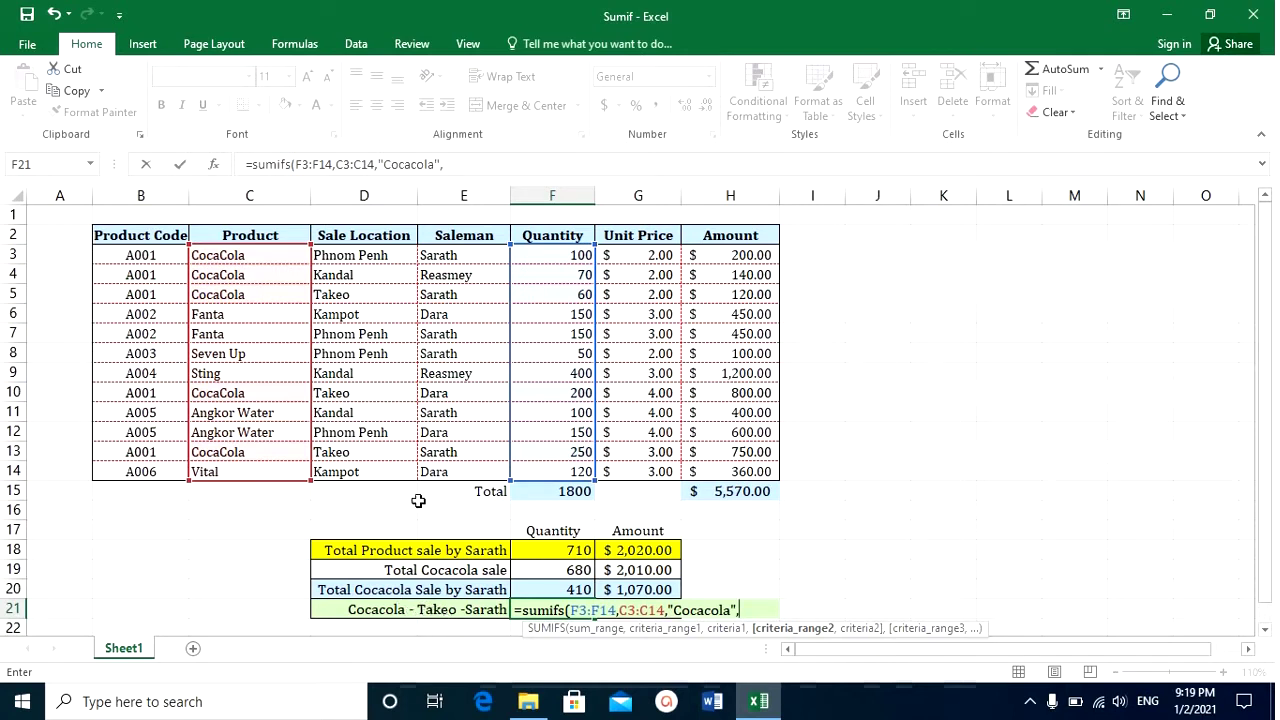
{"action": "left_click_drag", "start_coordinate": [364, 255], "coordinate": [375, 470]}
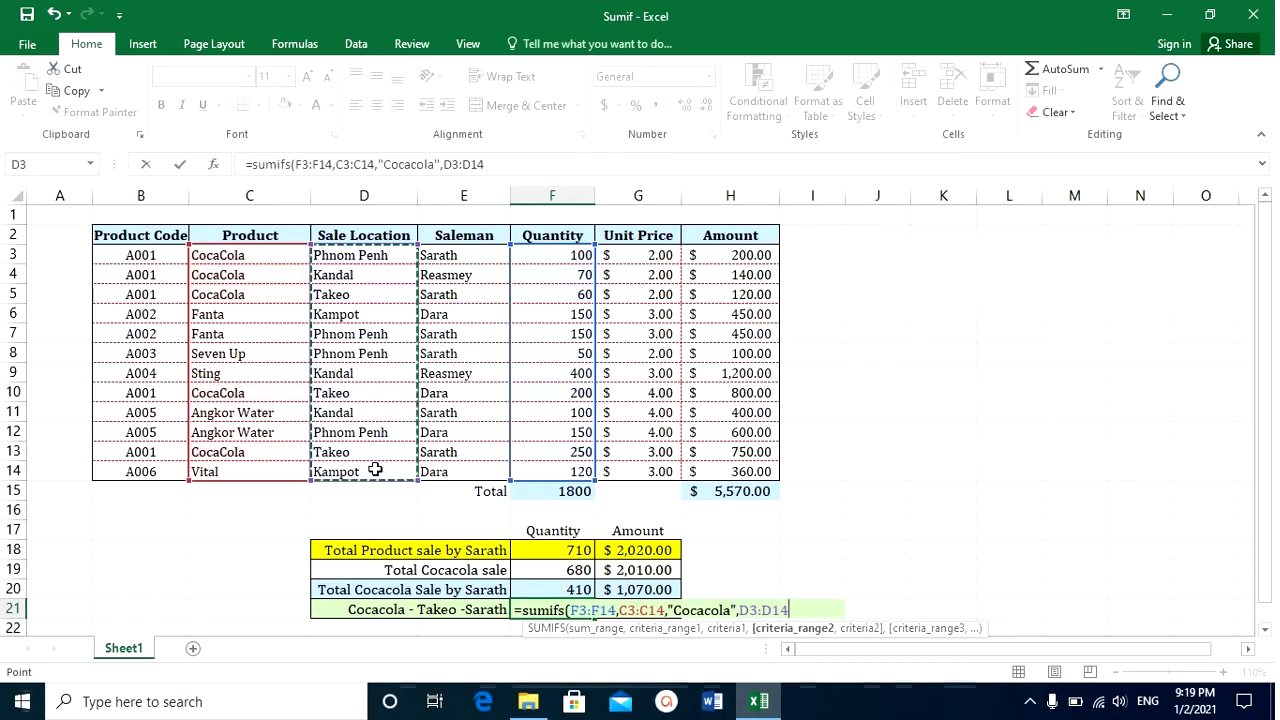
{"action": "type", "text": ",\"Takeo"}
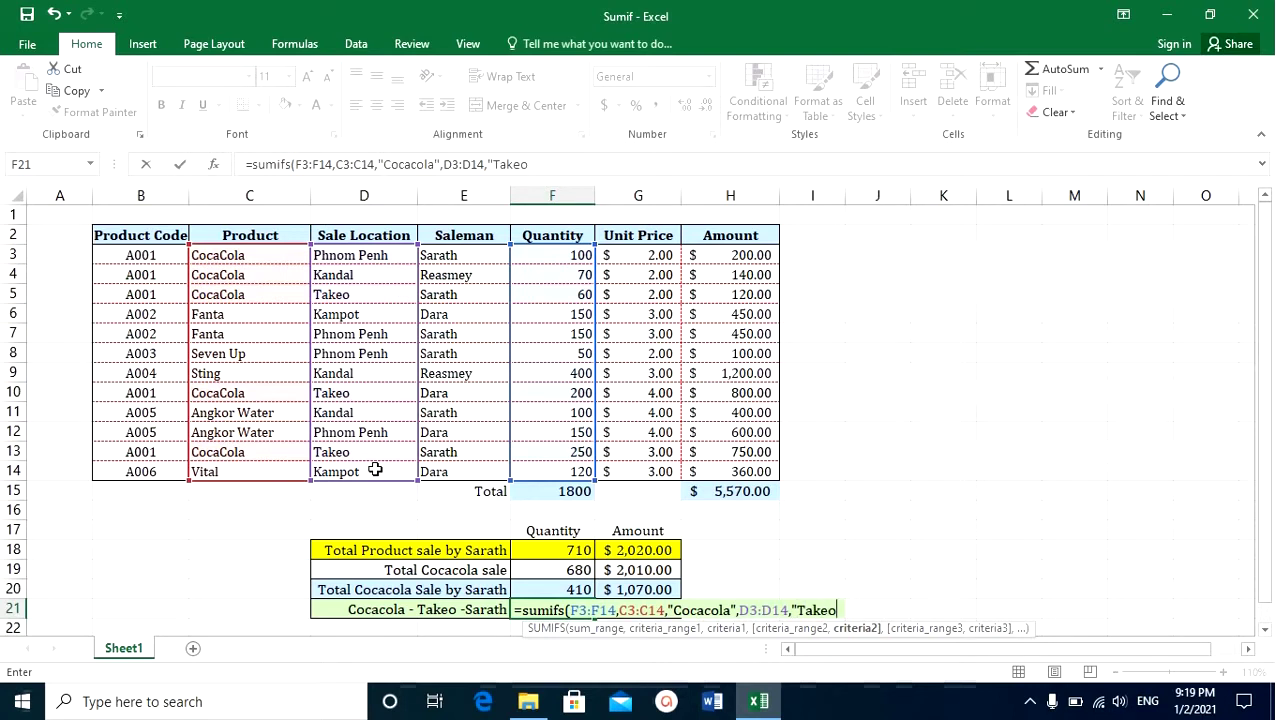
{"action": "type", "text": "\","}
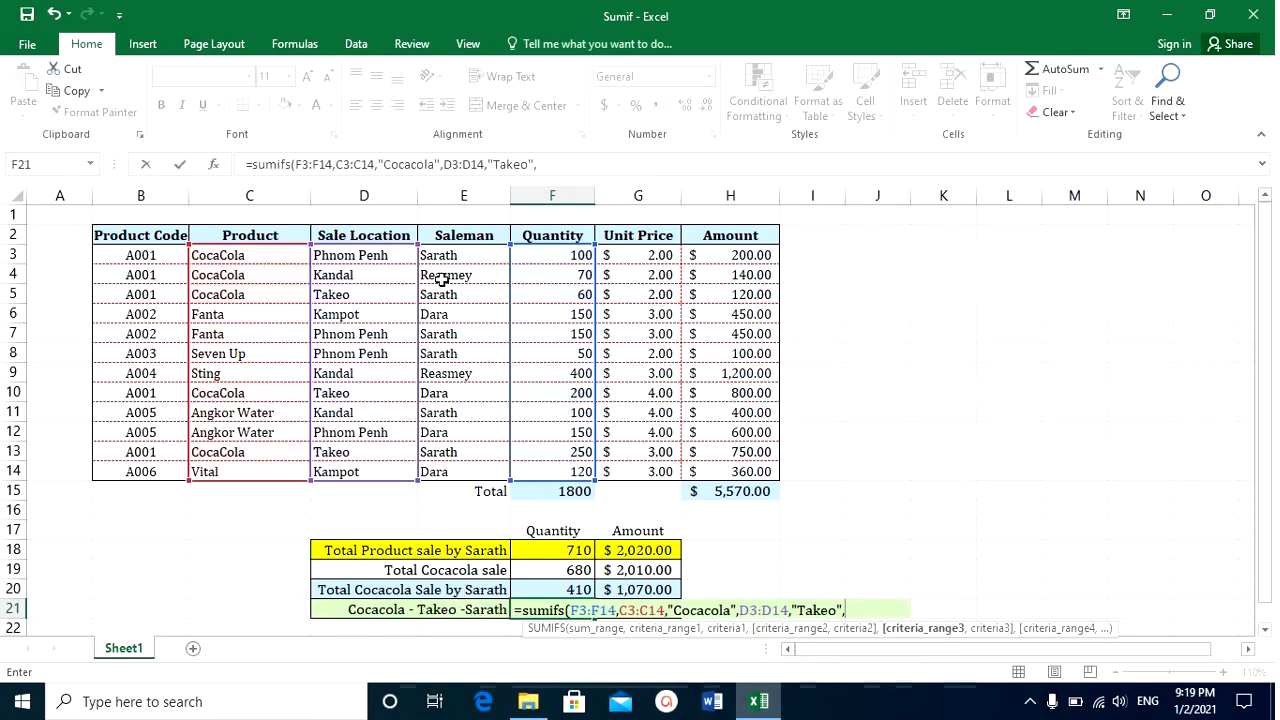
{"action": "left_click_drag", "start_coordinate": [452, 256], "coordinate": [478, 464]}
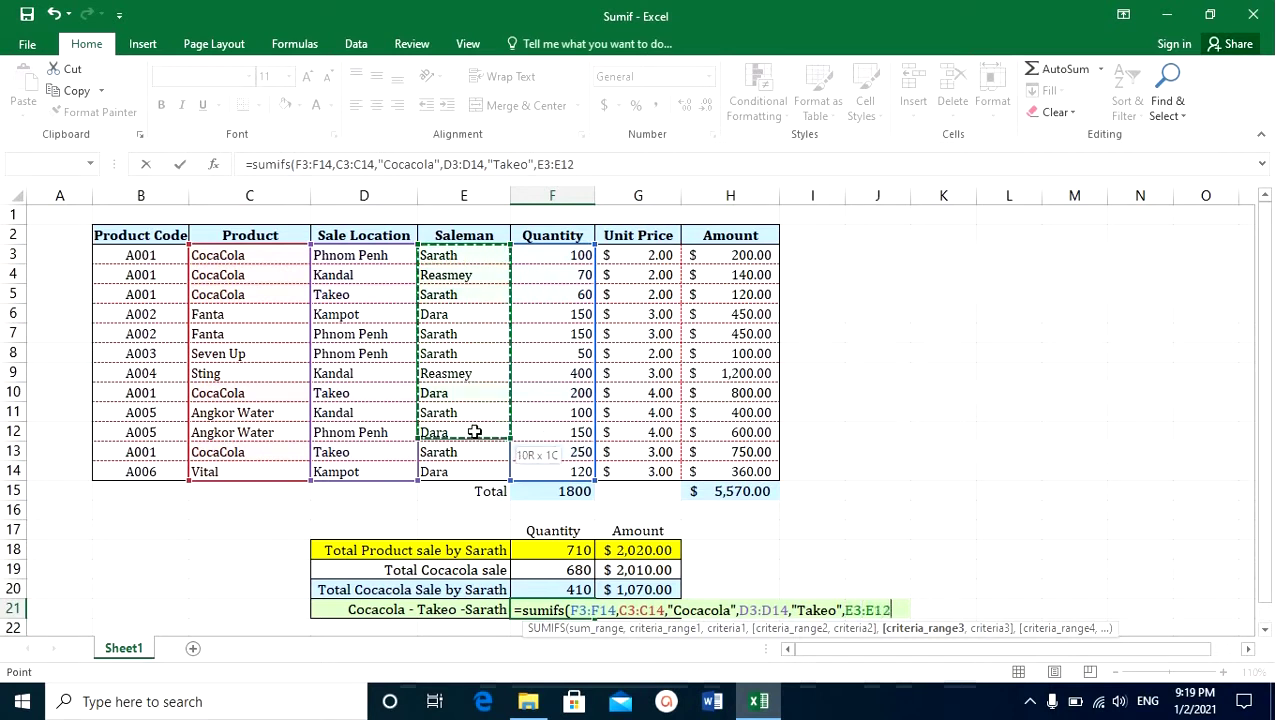
{"action": "type", "text": ",\"S"}
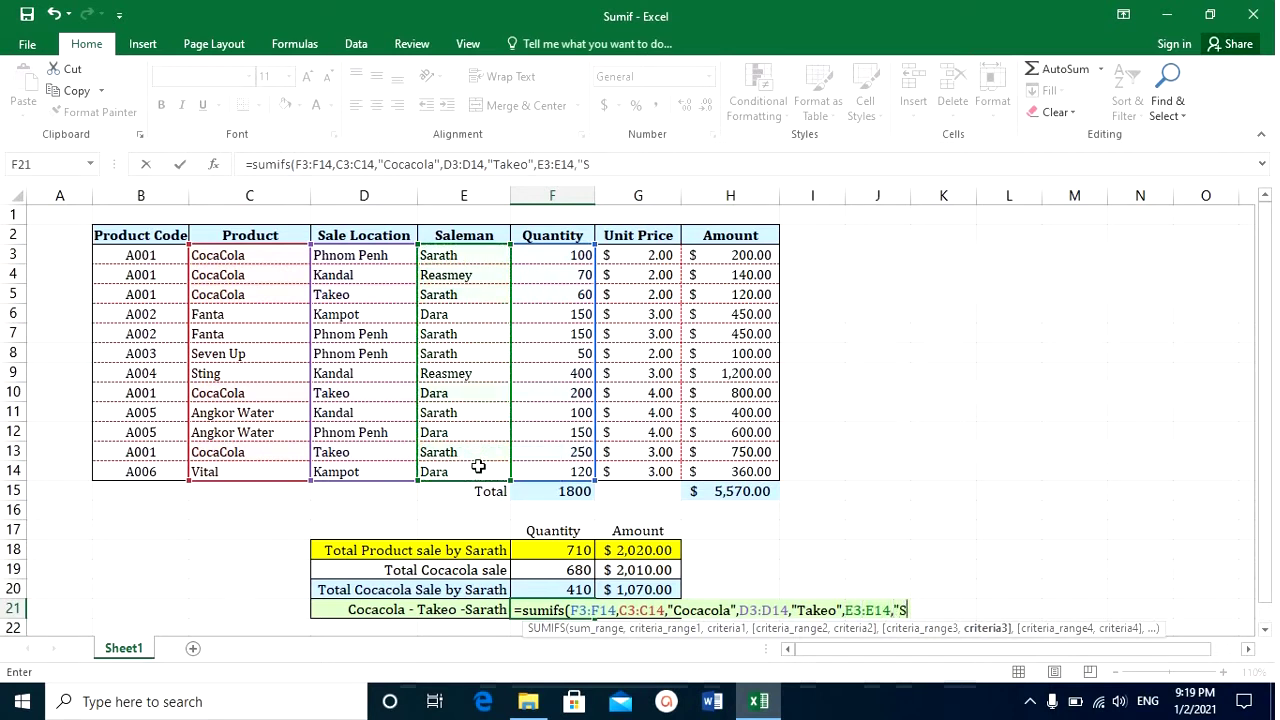
{"action": "type", "text": "arath"}
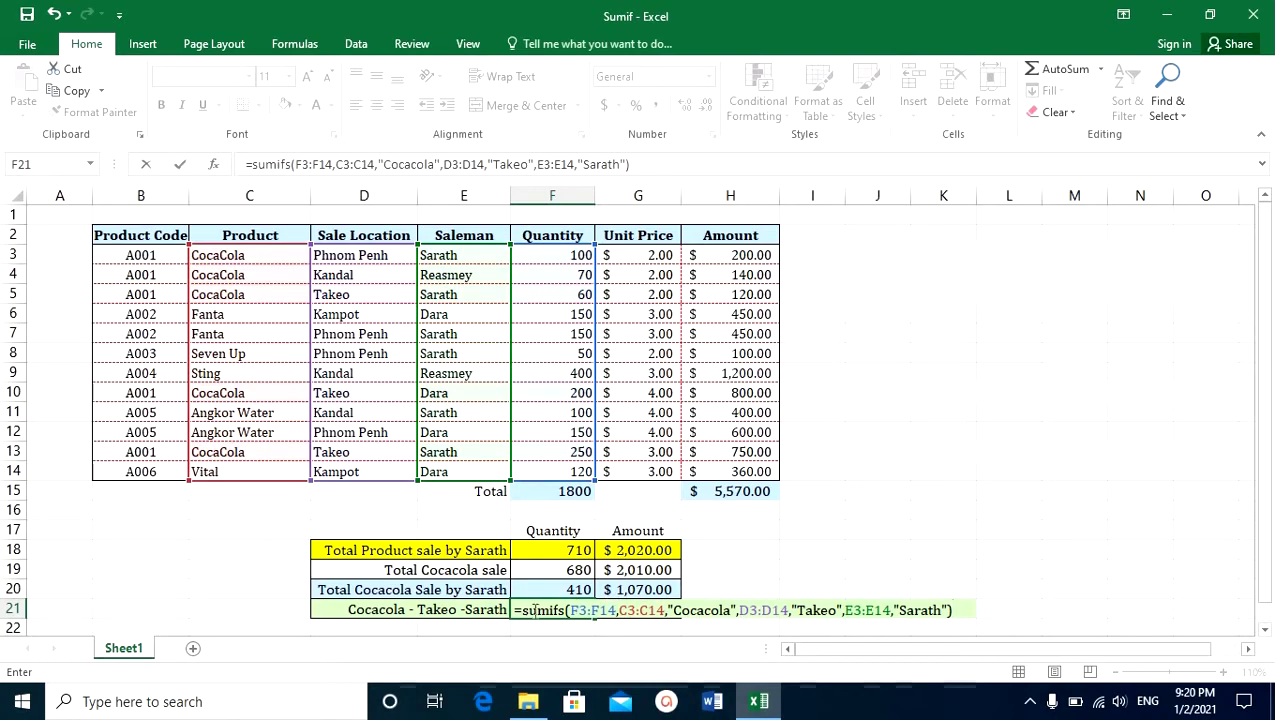
{"action": "key", "text": "Return"}
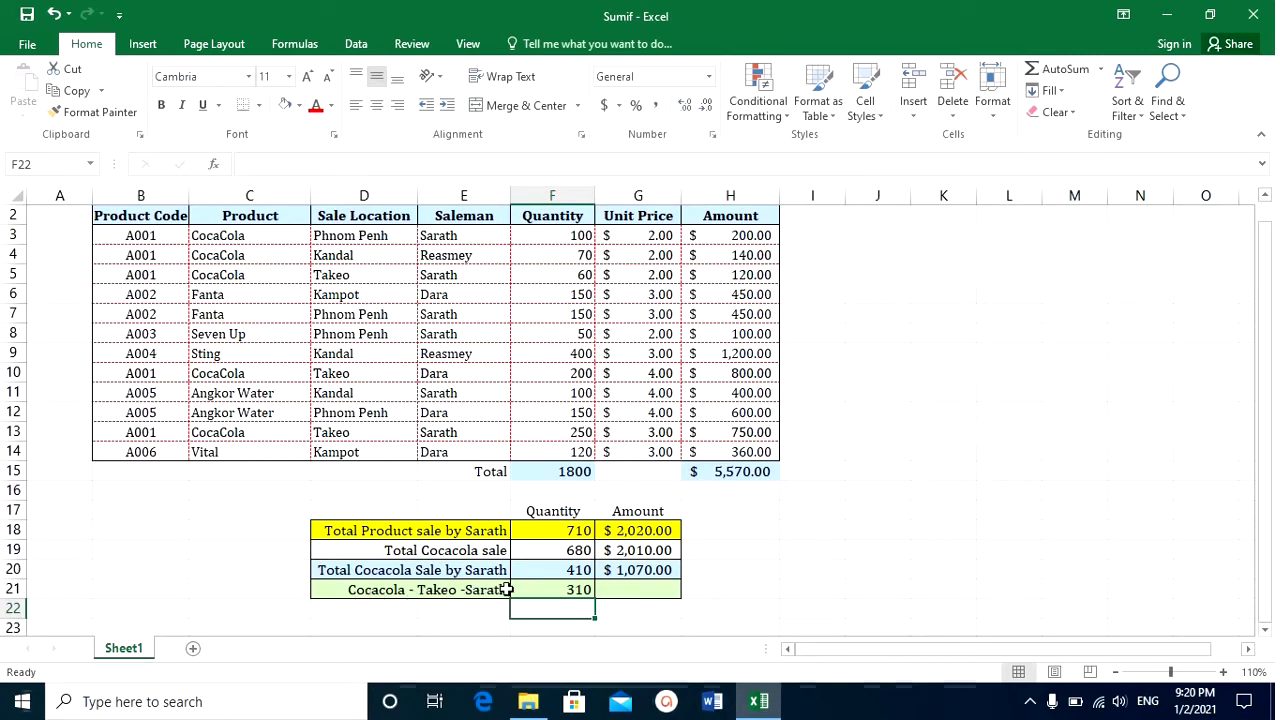
{"action": "left_click", "coordinate": [546, 589]}
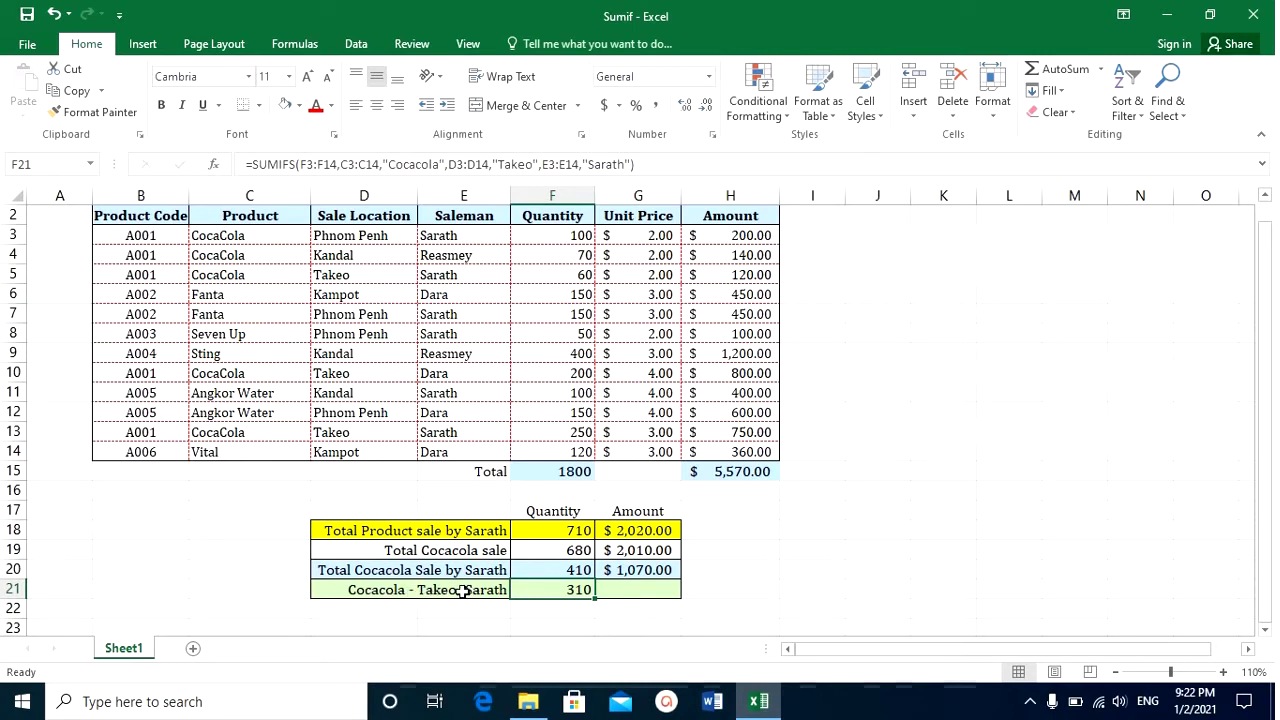
{"action": "left_click", "coordinate": [649, 595]}
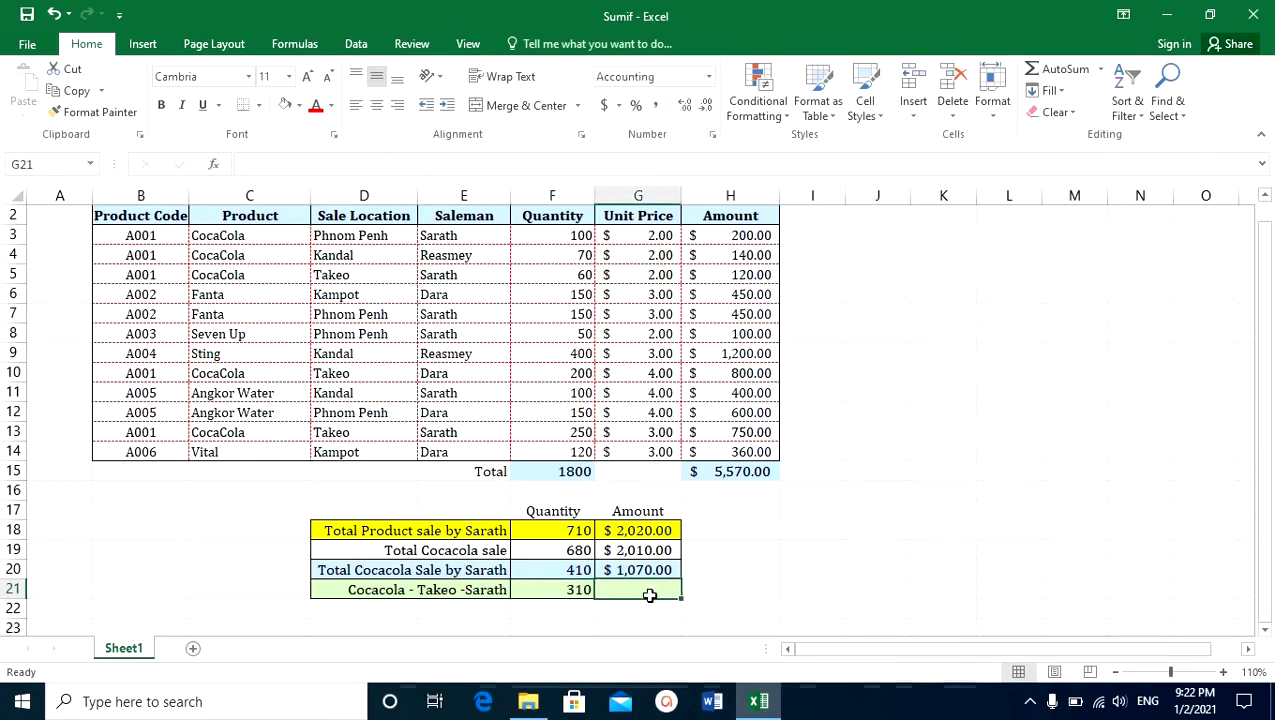
Enter a SUMIFS in G21 adding H3:H14 for Cocacola, Takeo and the salesman, giving $870.00
{"action": "type", "text": "=s"}
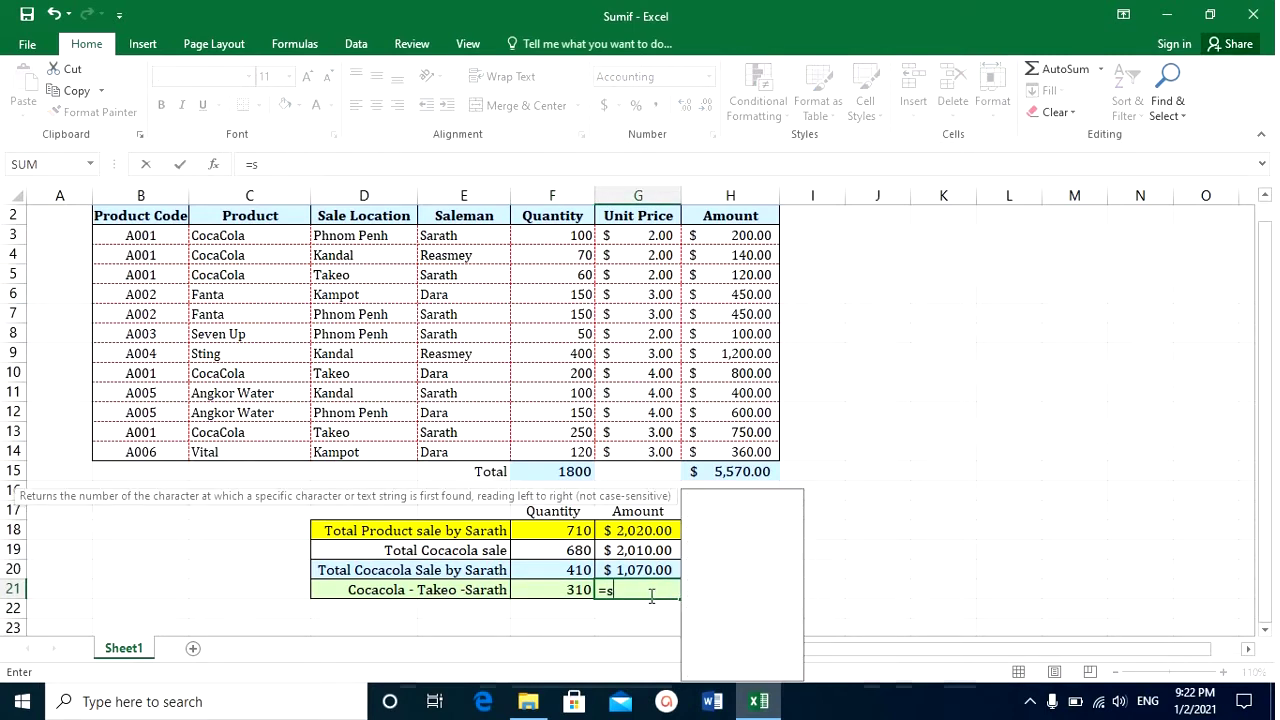
{"action": "type", "text": "umifs"}
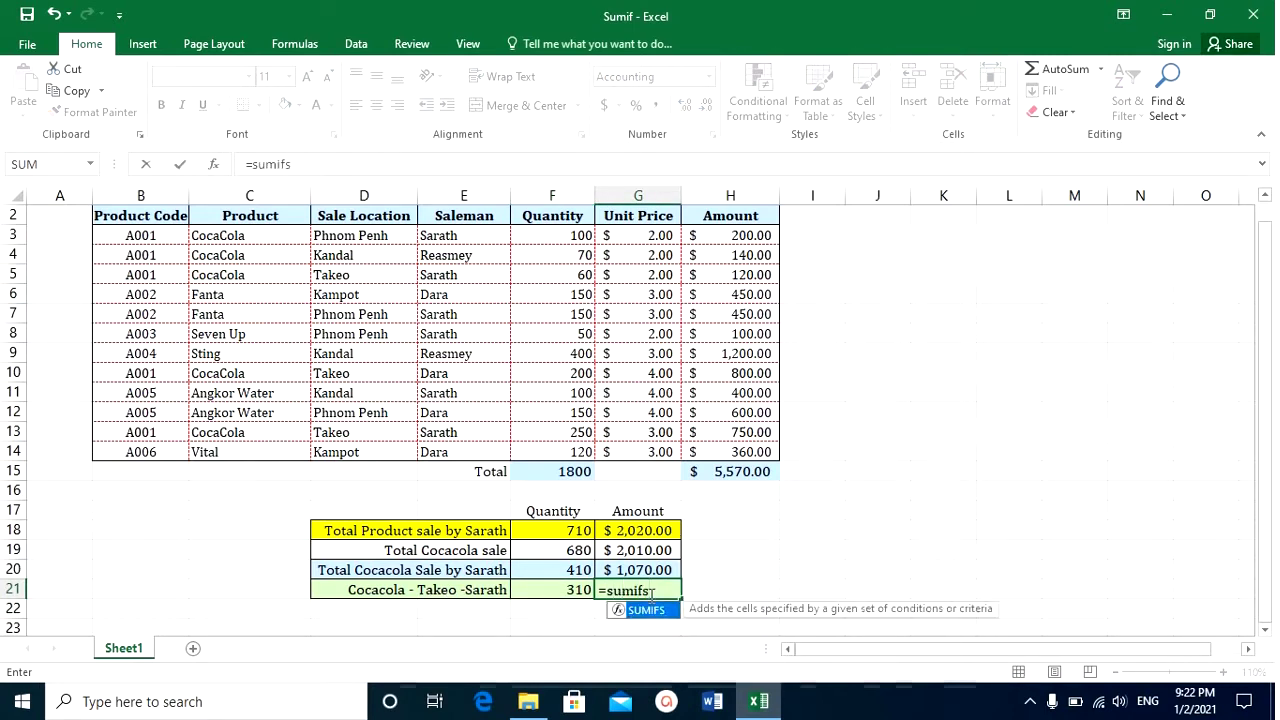
{"action": "type", "text": "("}
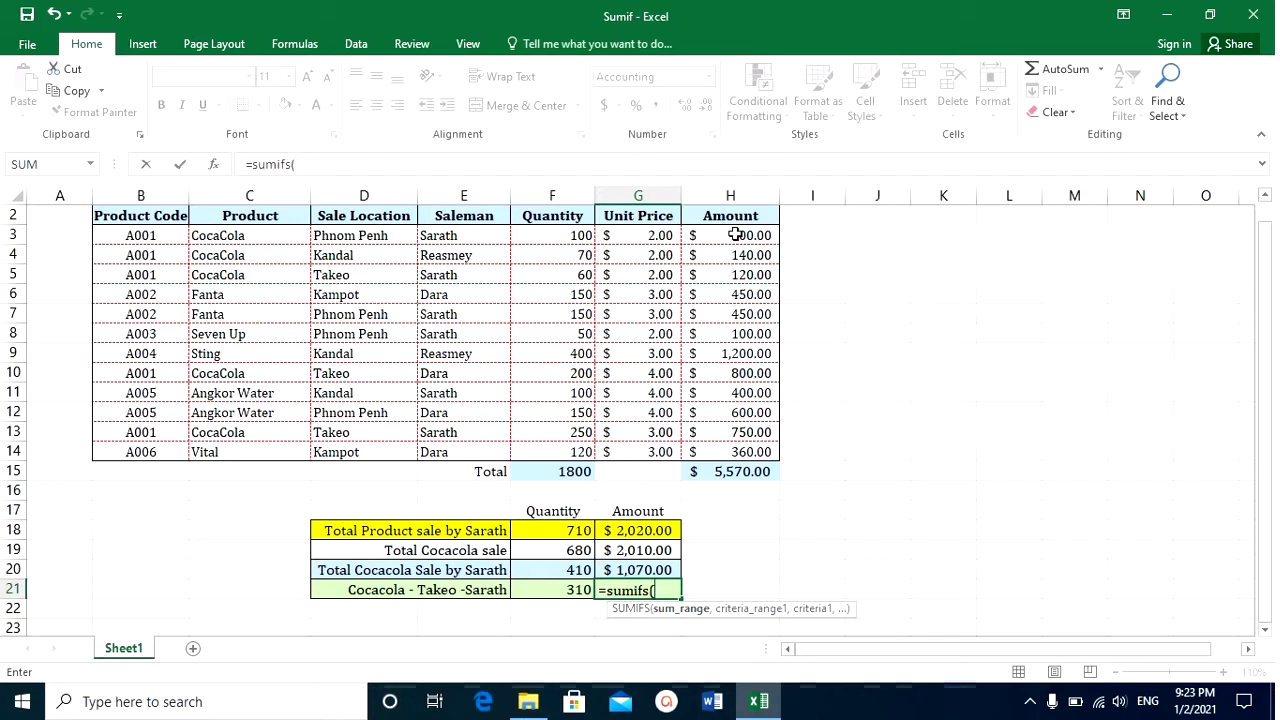
{"action": "left_click_drag", "start_coordinate": [736, 232], "coordinate": [733, 445]}
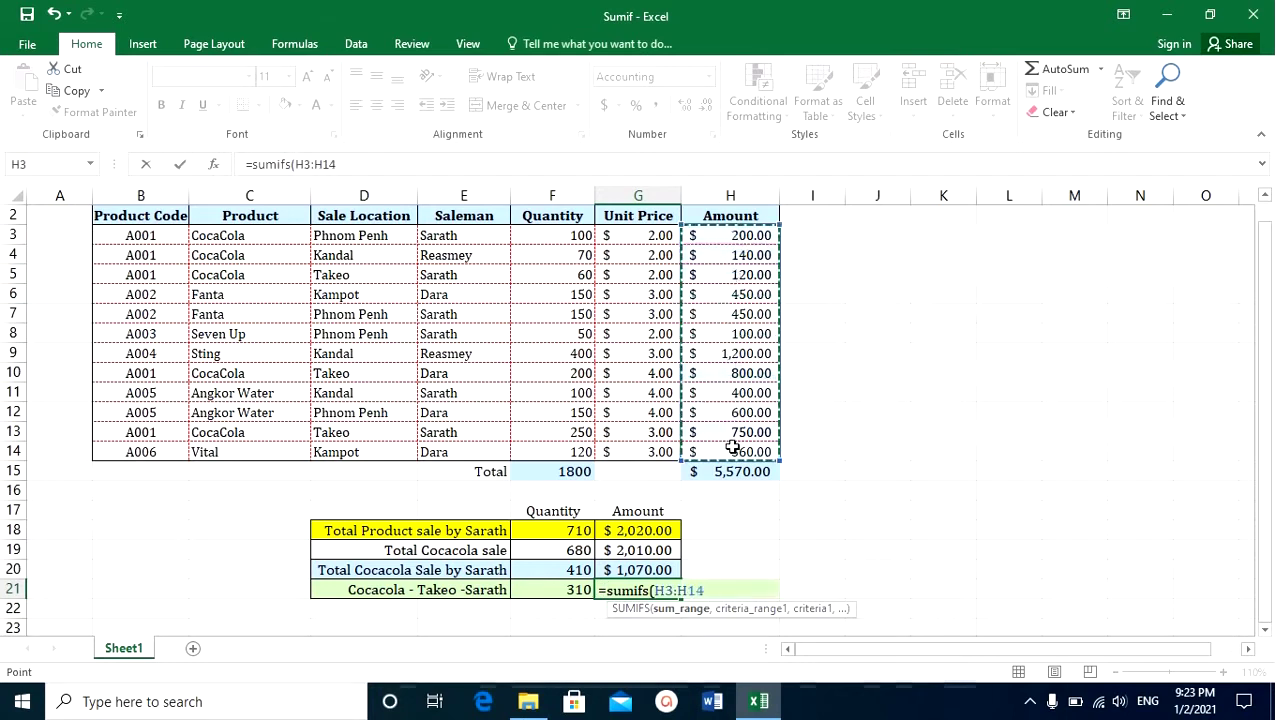
{"action": "type", "text": ","}
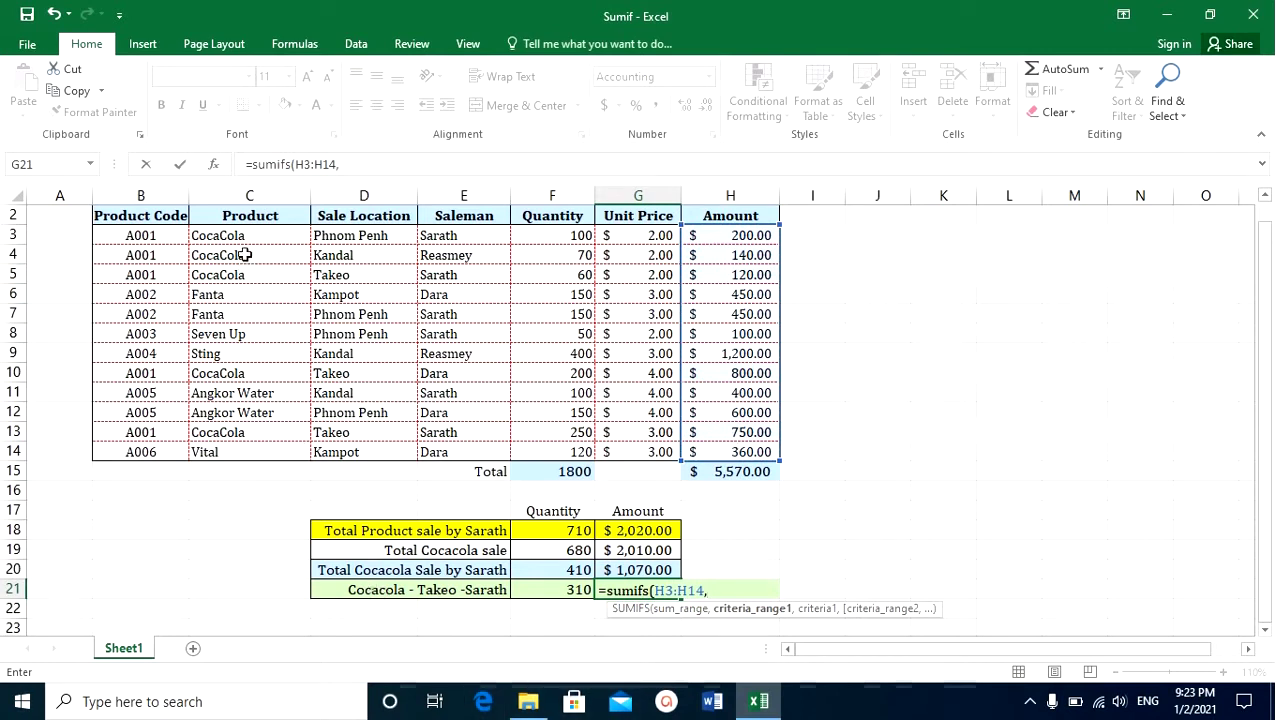
{"action": "left_click_drag", "start_coordinate": [244, 232], "coordinate": [277, 452]}
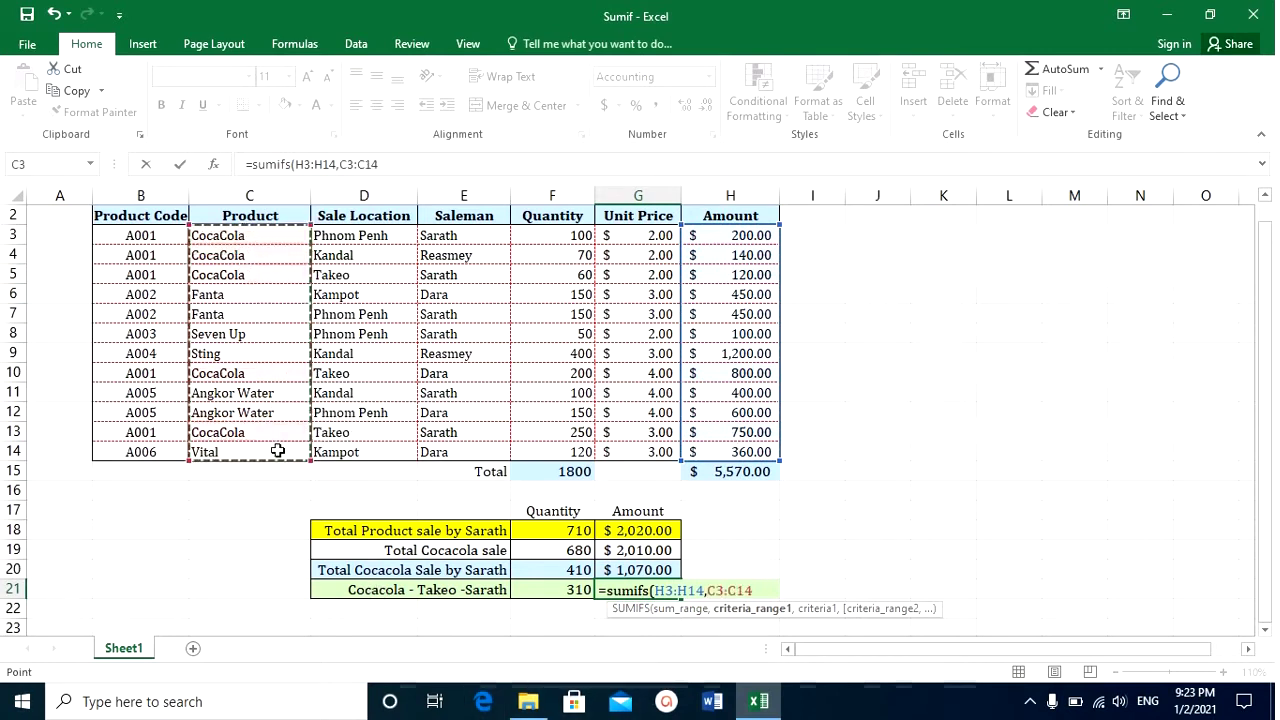
{"action": "type", "text": ","}
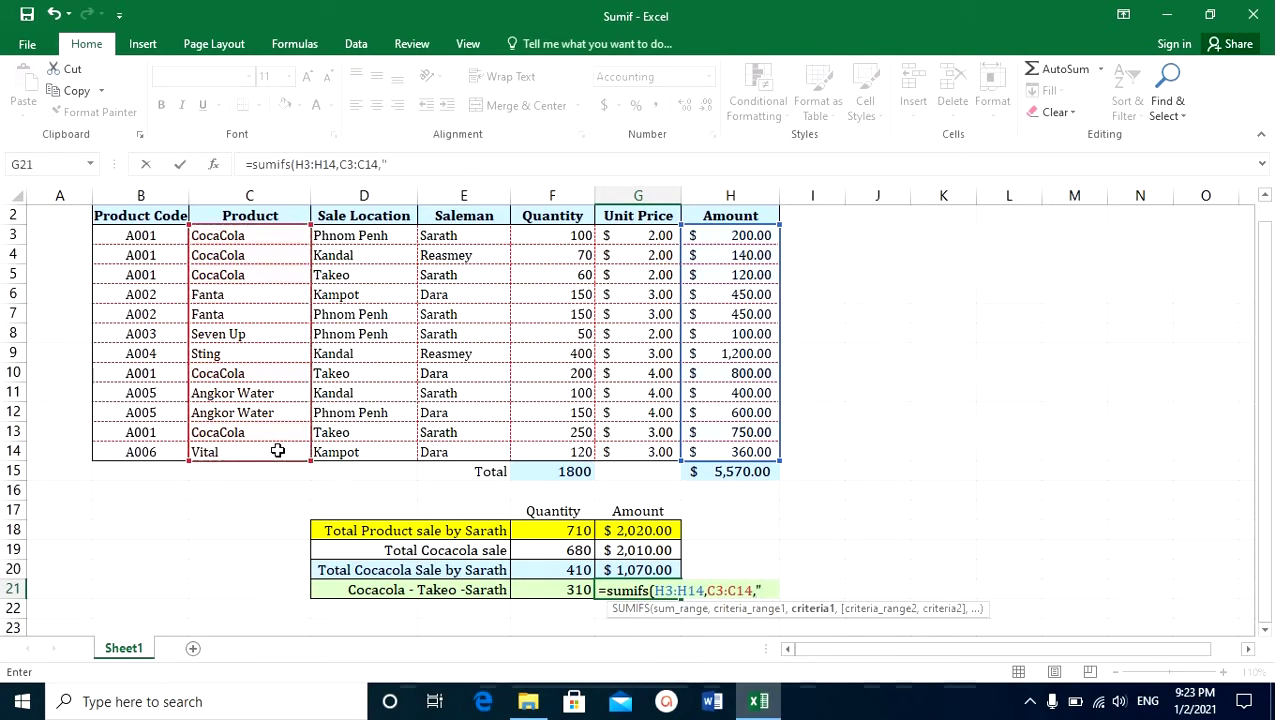
{"action": "type", "text": "Cocacola\","}
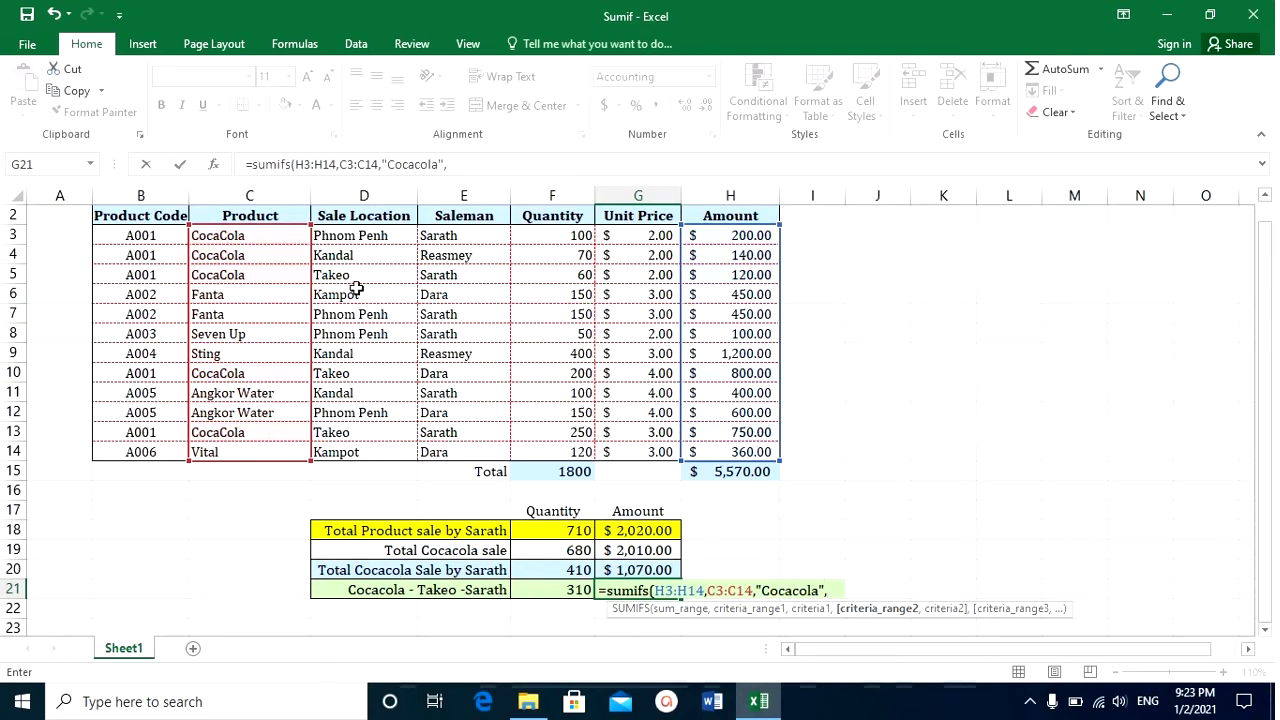
{"action": "mouse_move", "coordinate": [362, 232]}
{"action": "left_mouse_down"}
{"action": "mouse_move", "coordinate": [371, 320]}
{"action": "mouse_move", "coordinate": [420, 434]}
{"action": "mouse_move", "coordinate": [382, 449]}
{"action": "left_mouse_up"}
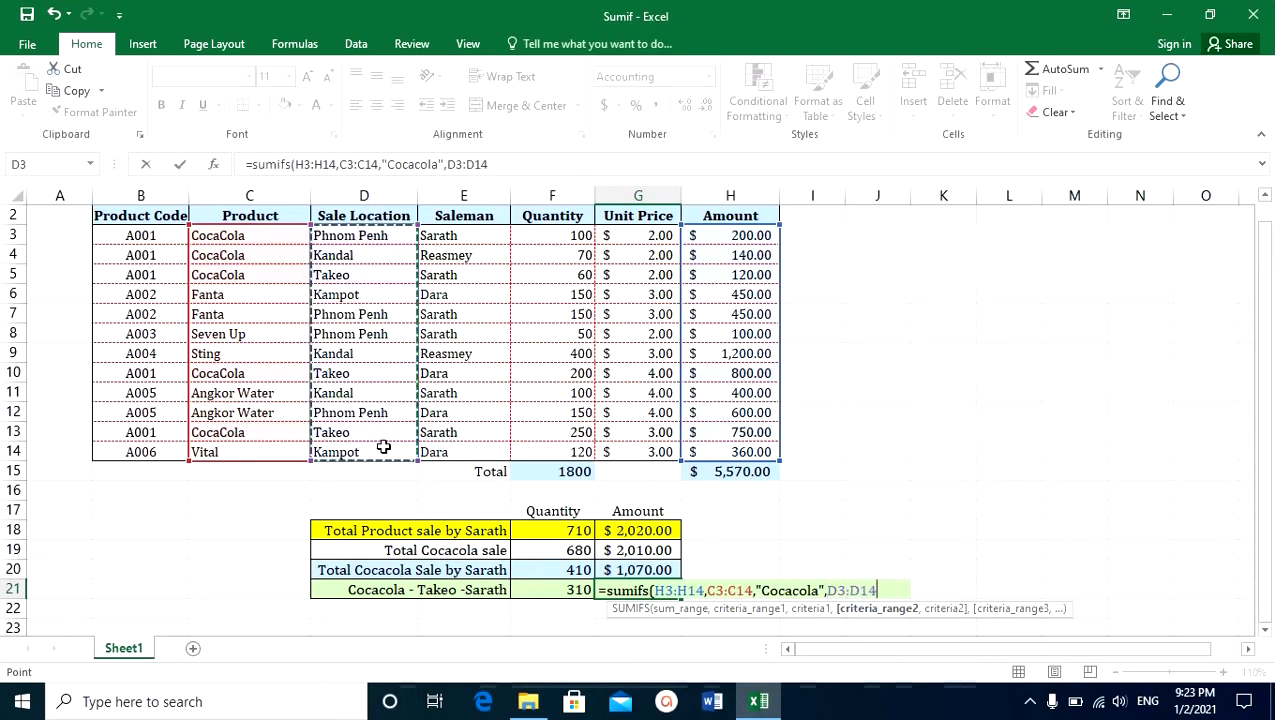
{"action": "type", "text": ",\""}
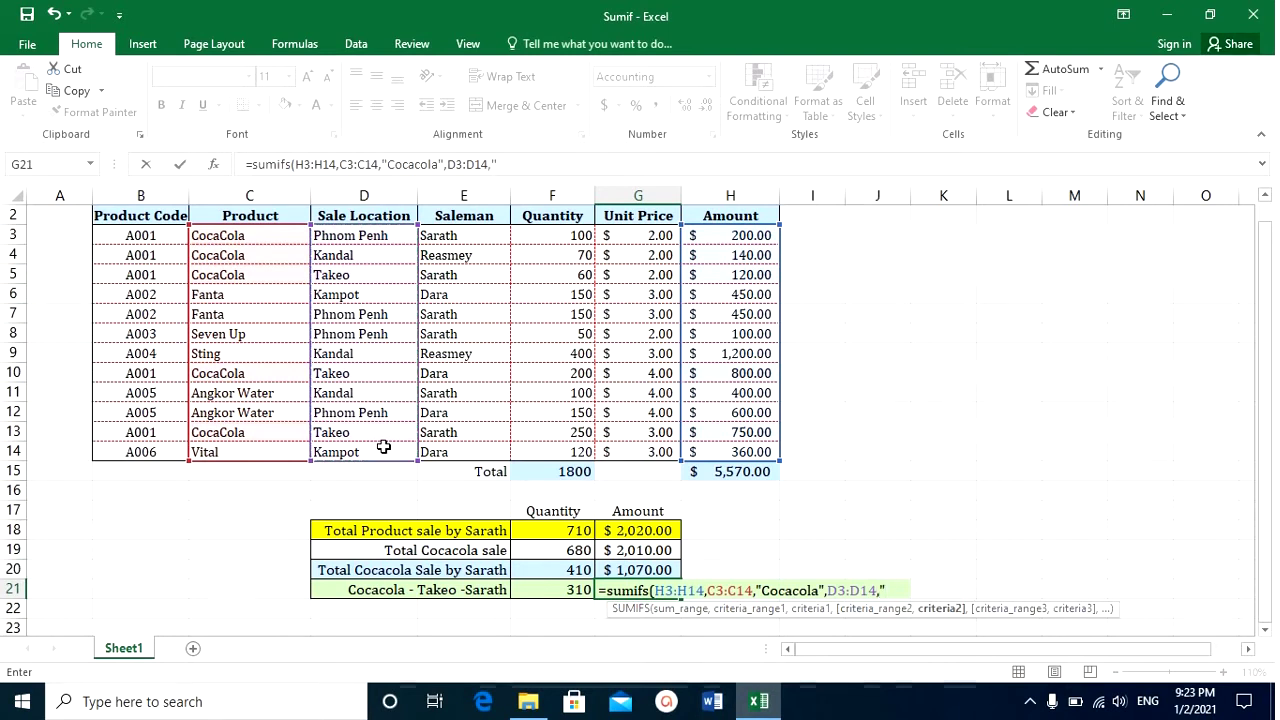
{"action": "type", "text": "Takeo"}
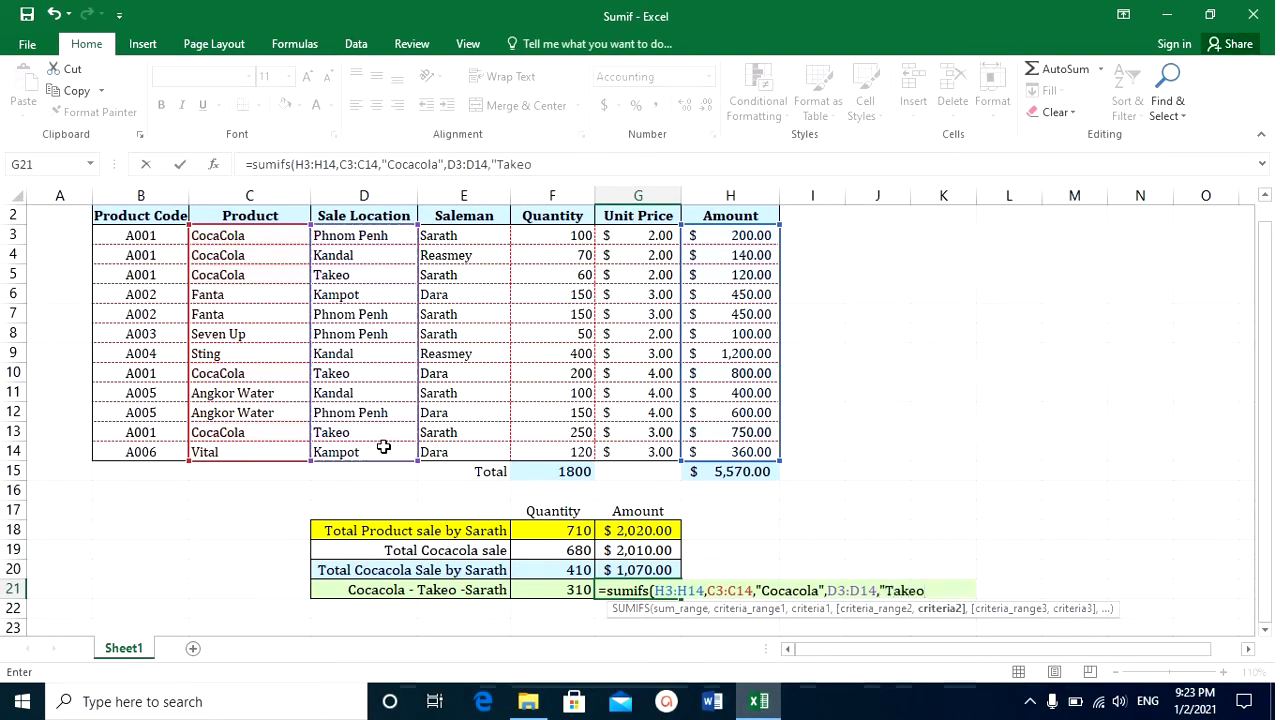
{"action": "type", "text": "\","}
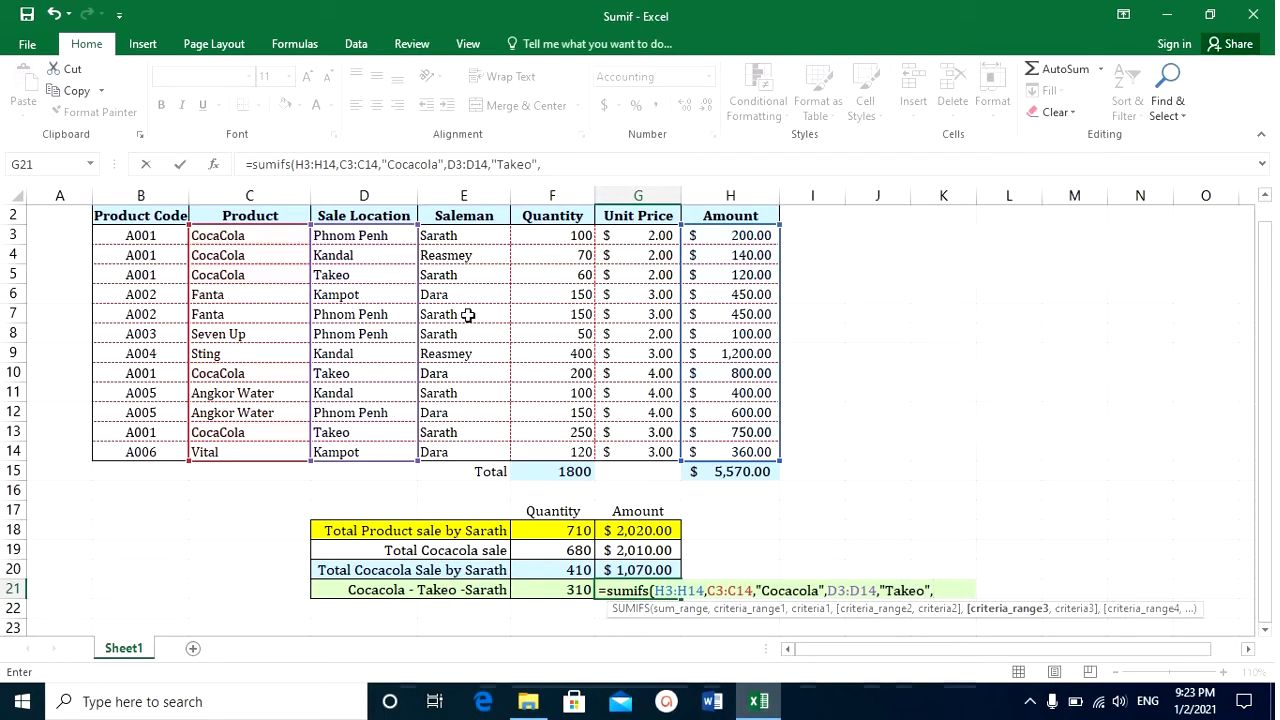
{"action": "left_click_drag", "start_coordinate": [460, 236], "coordinate": [480, 445]}
{"action": "type", "text": ",\"S"}
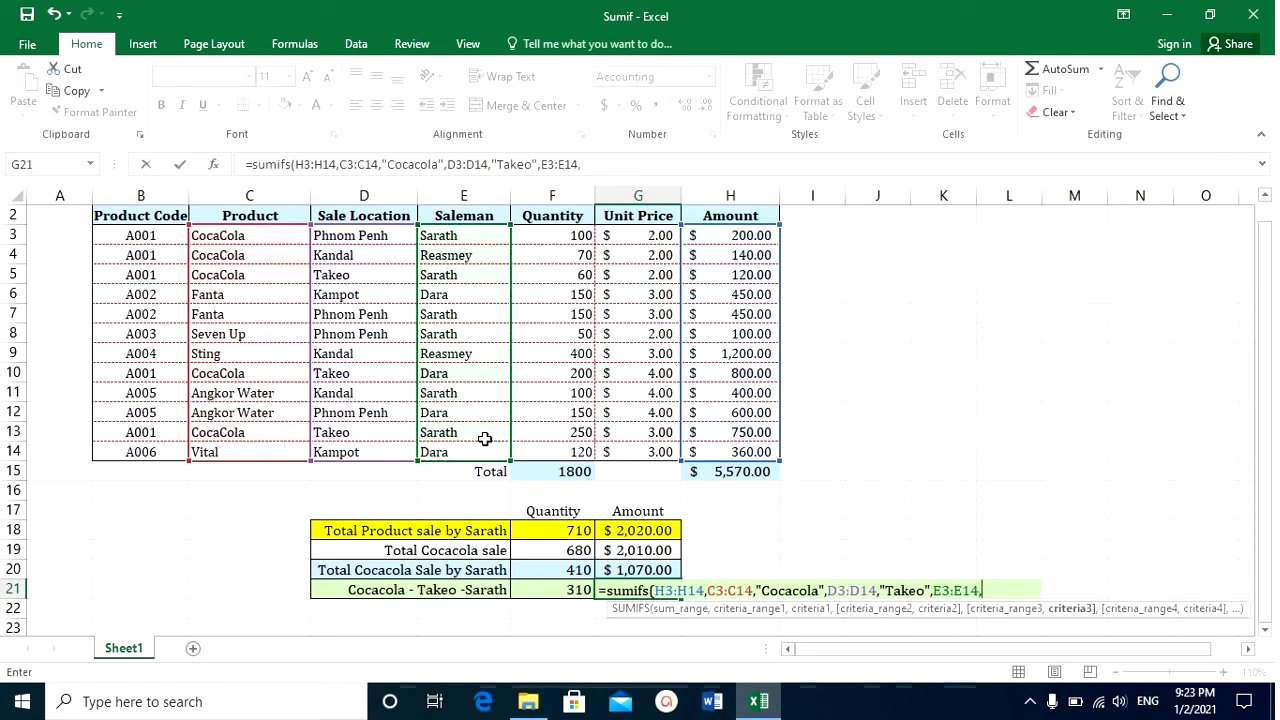
{"action": "type", "text": "arath"}
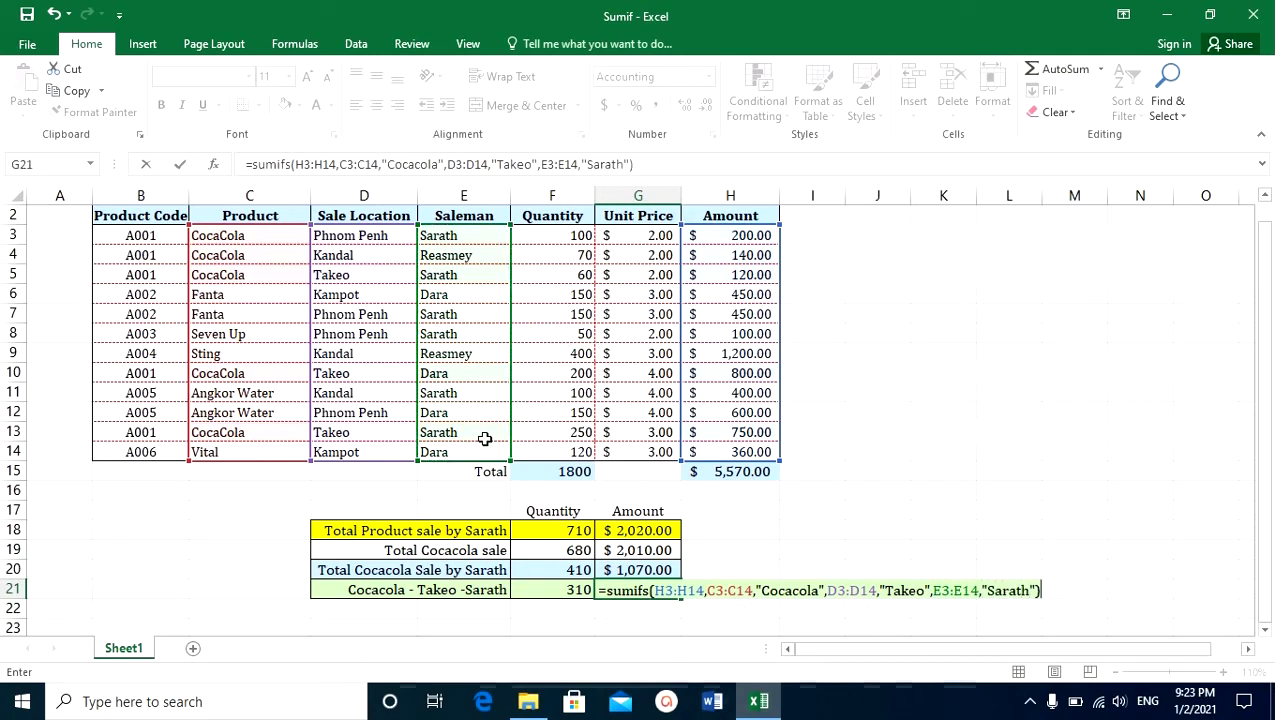
{"action": "key", "text": "Return"}
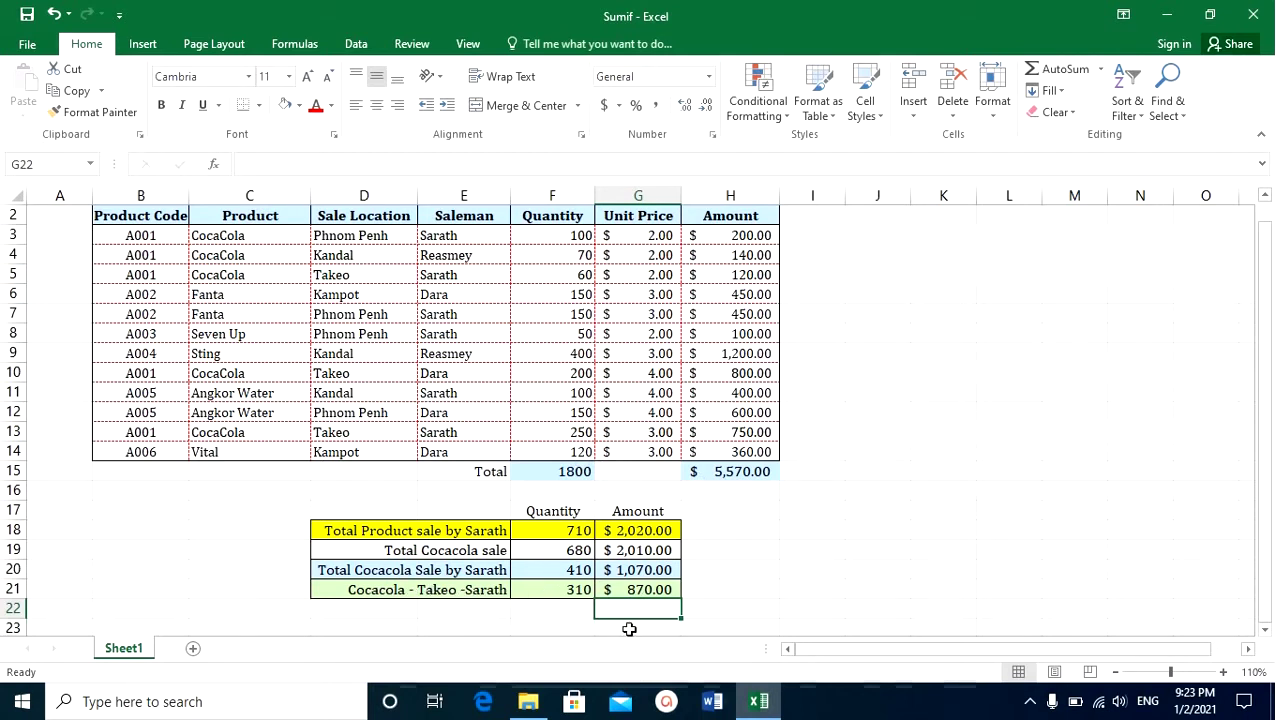
{"action": "left_click", "coordinate": [666, 589]}
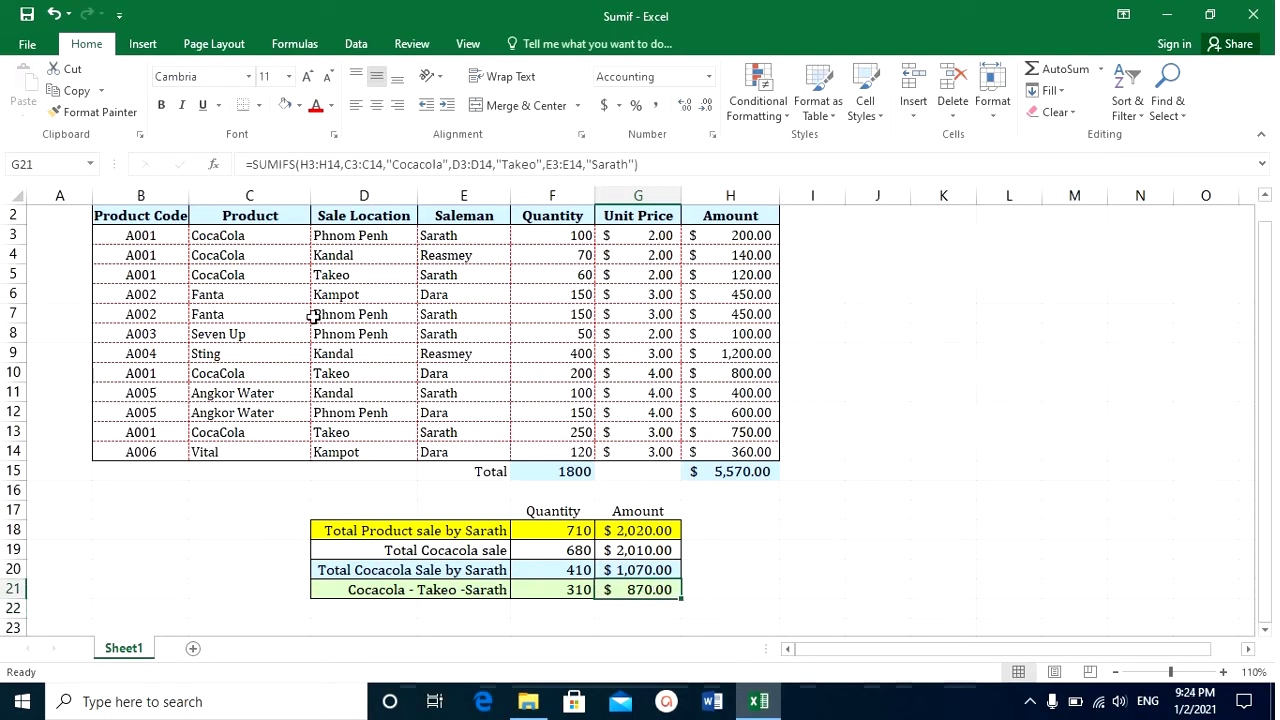
Fill rows 5 and 13 light yellow, then select H5 and H13 to confirm they total $870.00
{"action": "left_click", "coordinate": [14, 274]}
{"action": "left_click", "coordinate": [299, 105]}
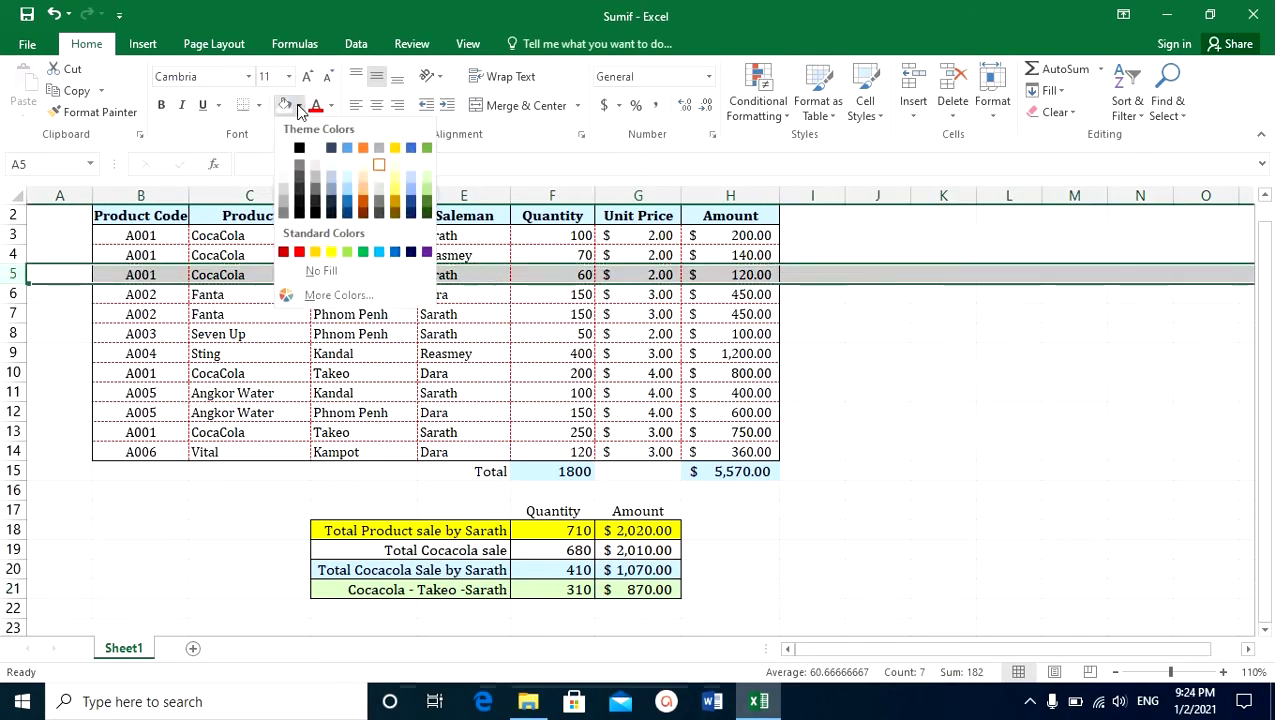
{"action": "left_click", "coordinate": [395, 164]}
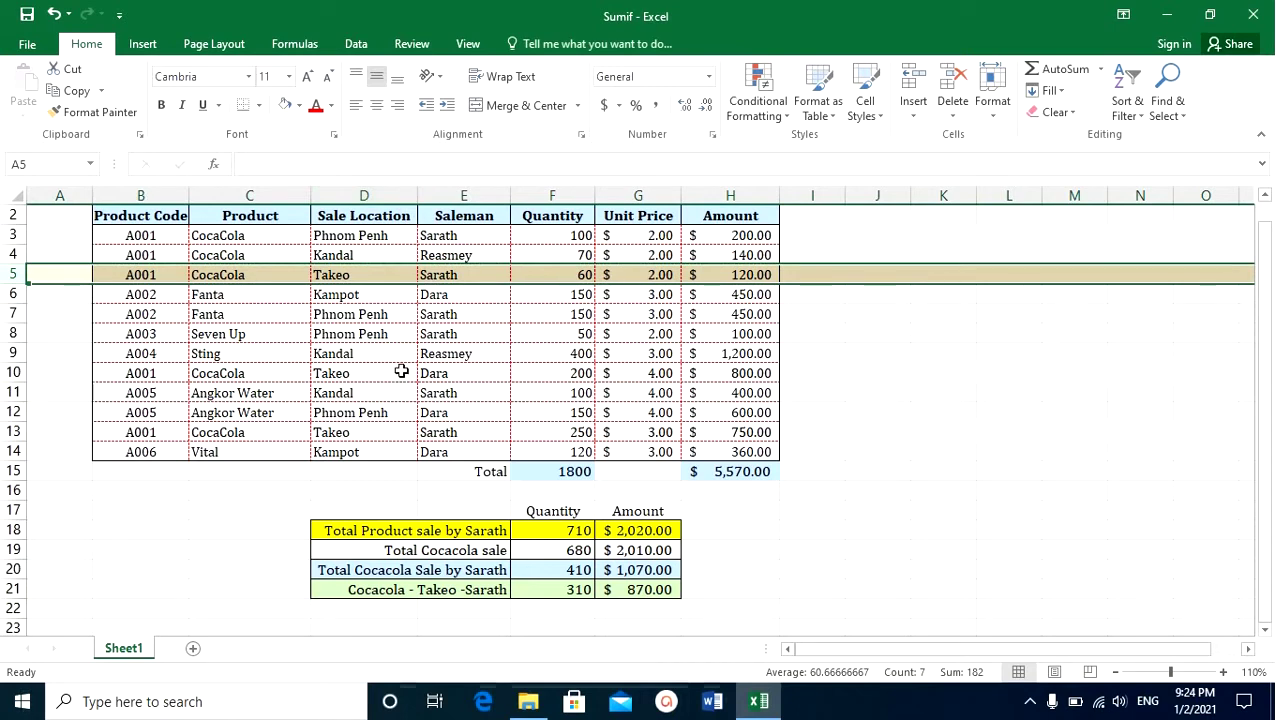
{"action": "left_click", "coordinate": [28, 431]}
{"action": "left_click", "coordinate": [285, 104]}
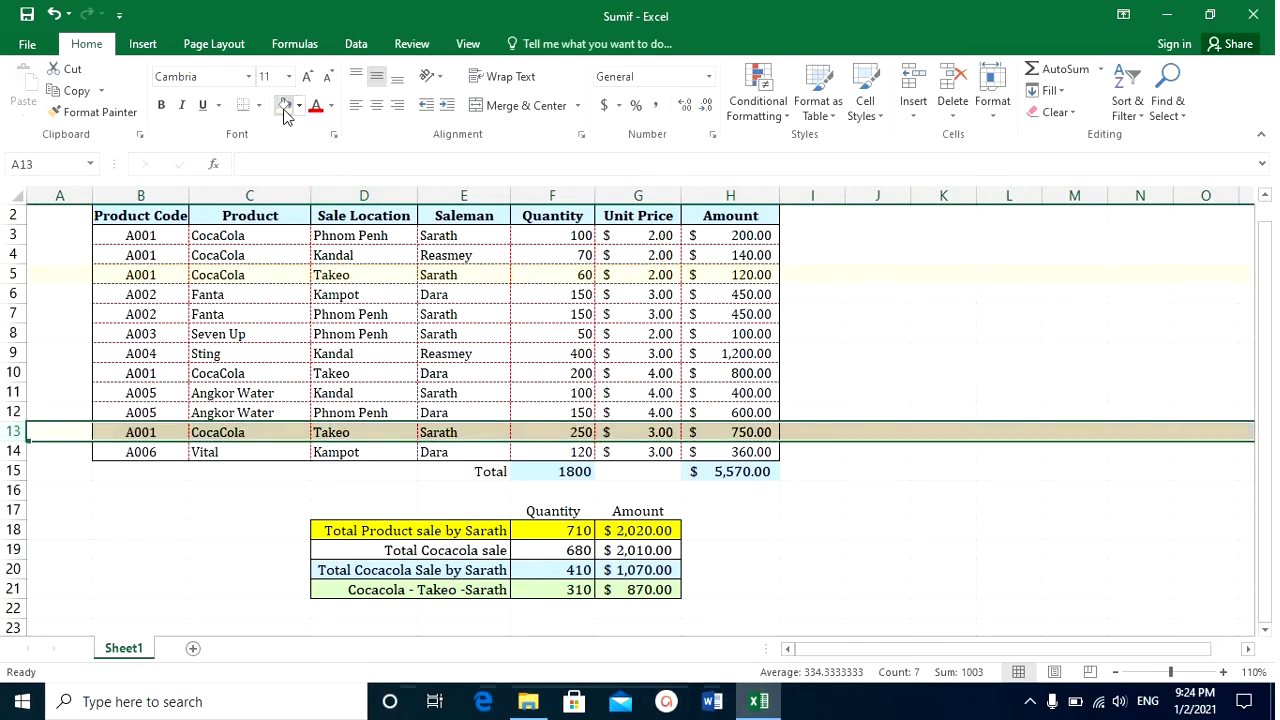
{"action": "left_click", "coordinate": [375, 357]}
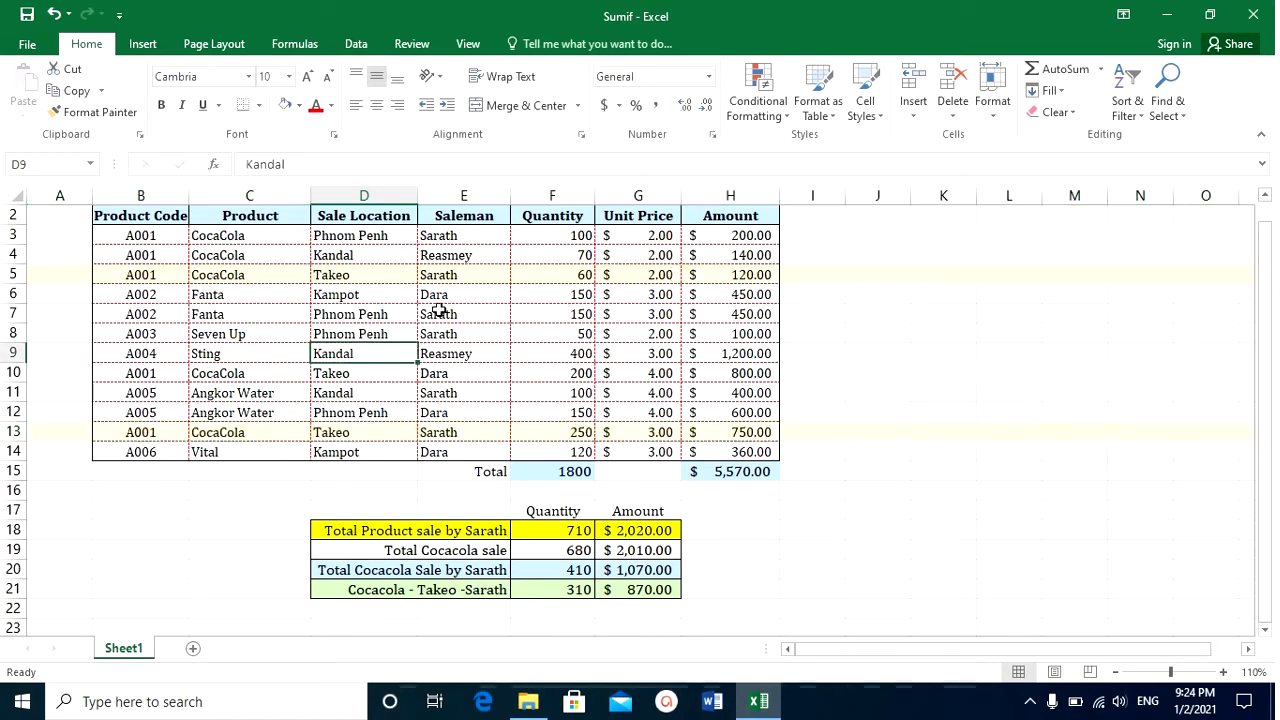
{"action": "left_click", "coordinate": [745, 279]}
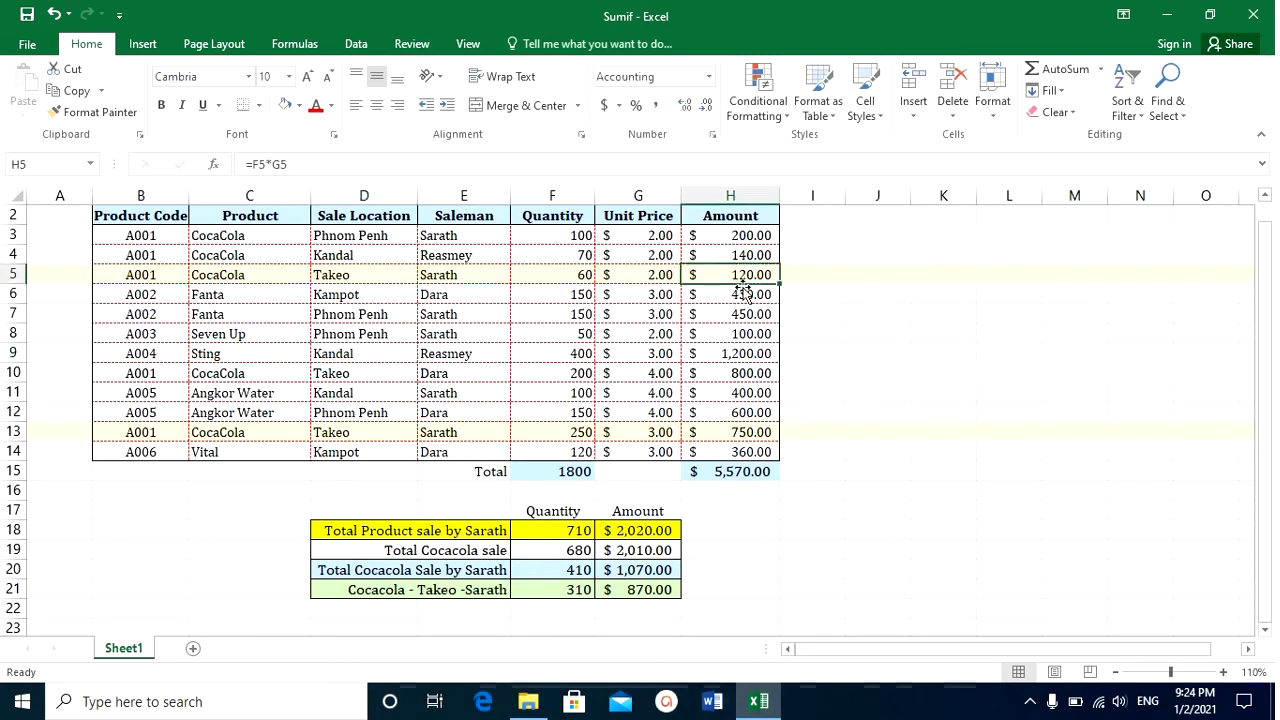
{"action": "left_click", "coordinate": [731, 433], "text": "ctrl"}
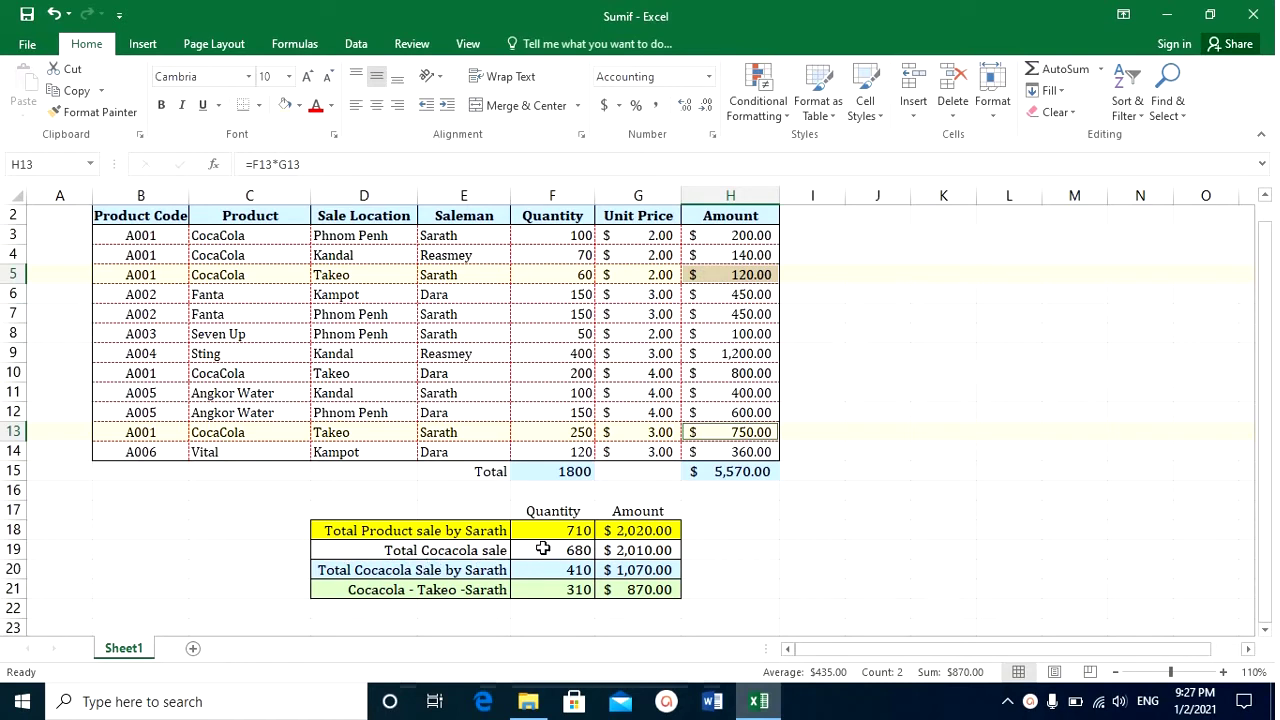
Clear F19:G19 and enter =SUMIFS(F3:F14,C3:C14,"Cocacola") in F19, giving 680
{"action": "left_click_drag", "start_coordinate": [545, 549], "coordinate": [627, 550]}
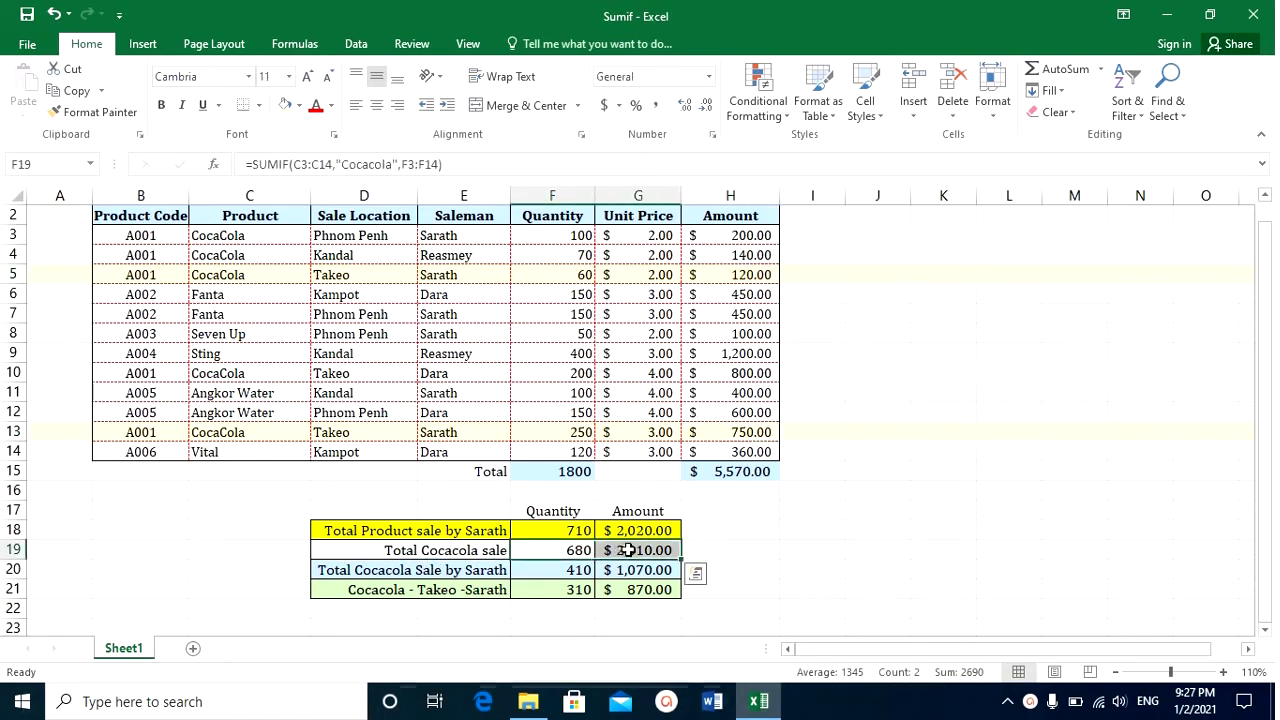
{"action": "key", "text": "Delete"}
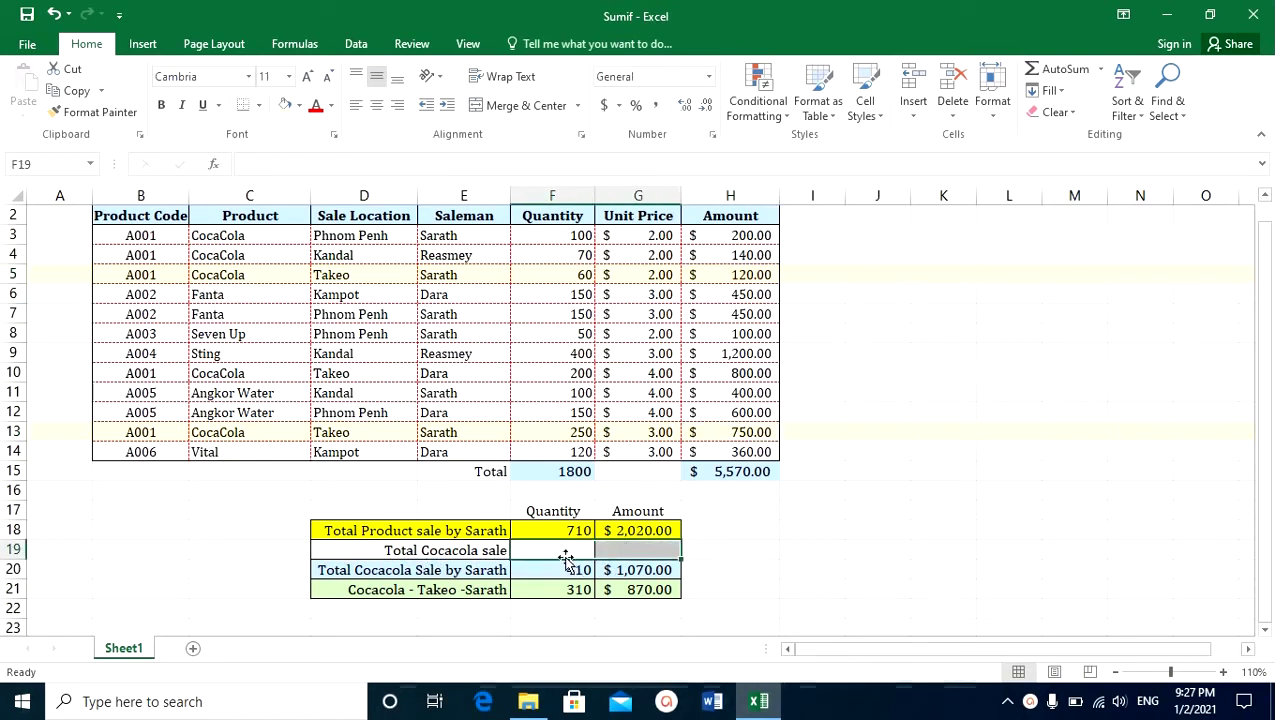
{"action": "left_click", "coordinate": [560, 553]}
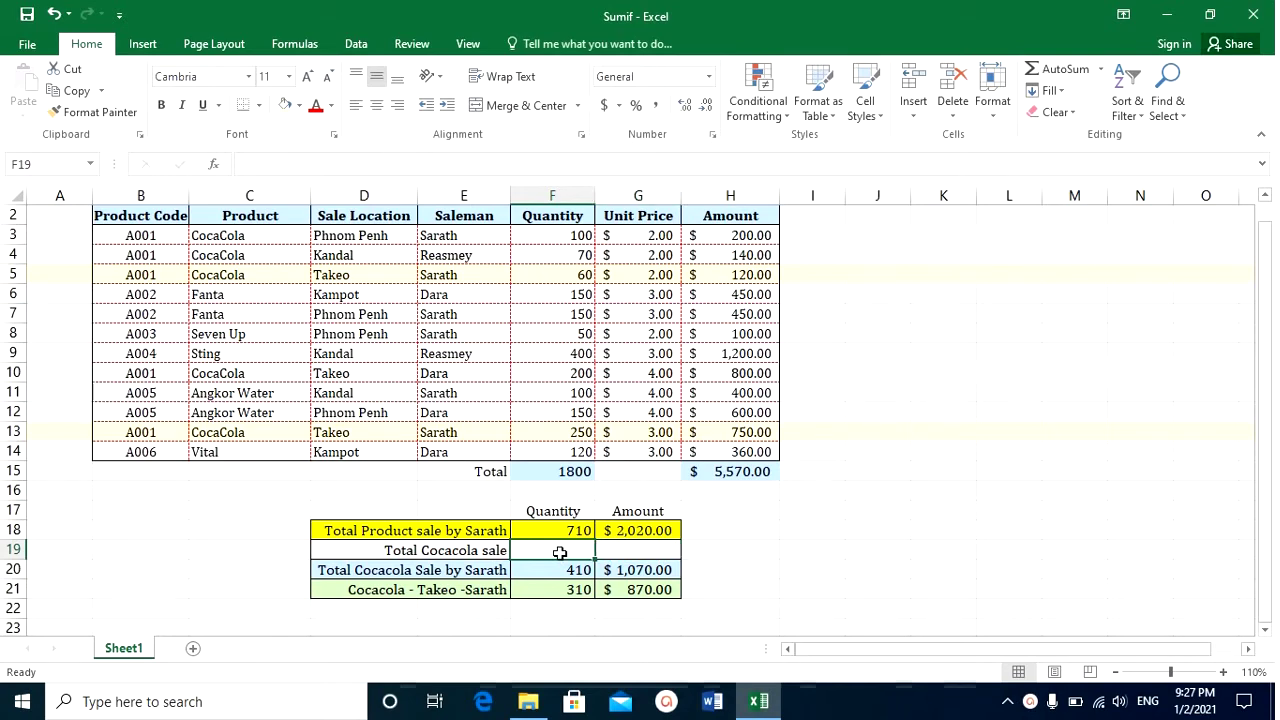
{"action": "type", "text": "=sm"}
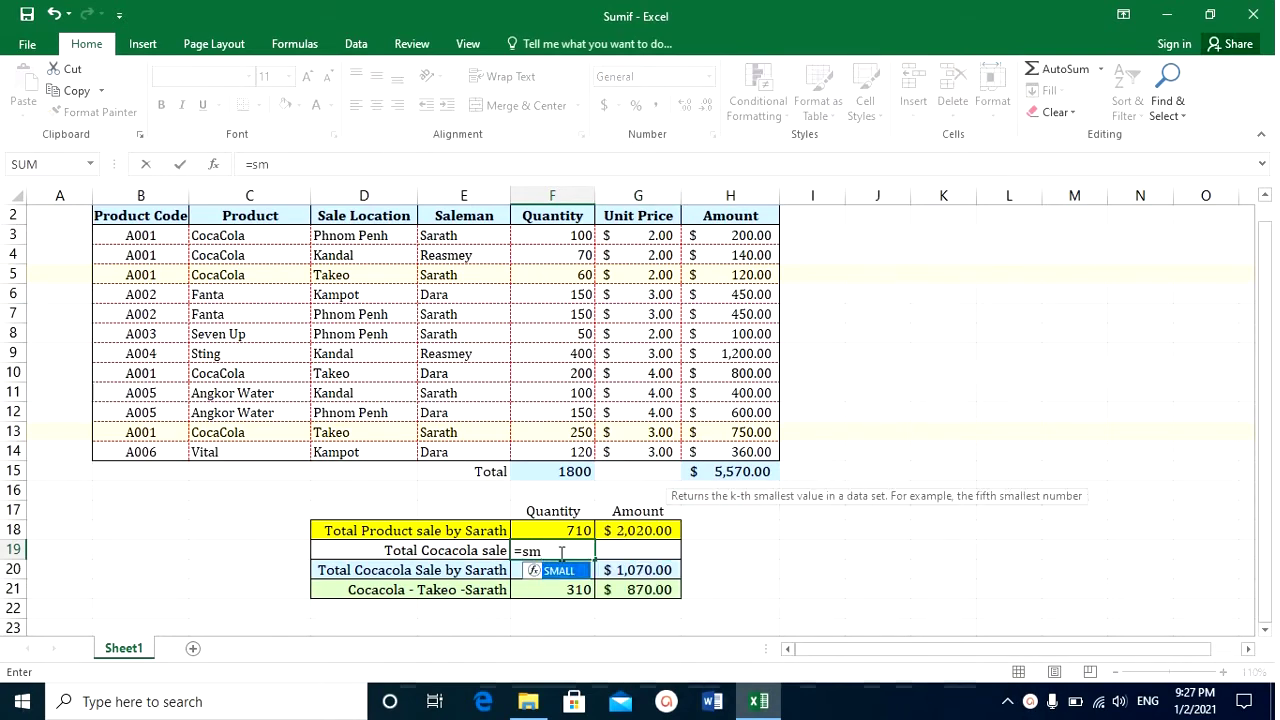
{"action": "key", "text": "BackSpace"}
{"action": "type", "text": "umifs"}
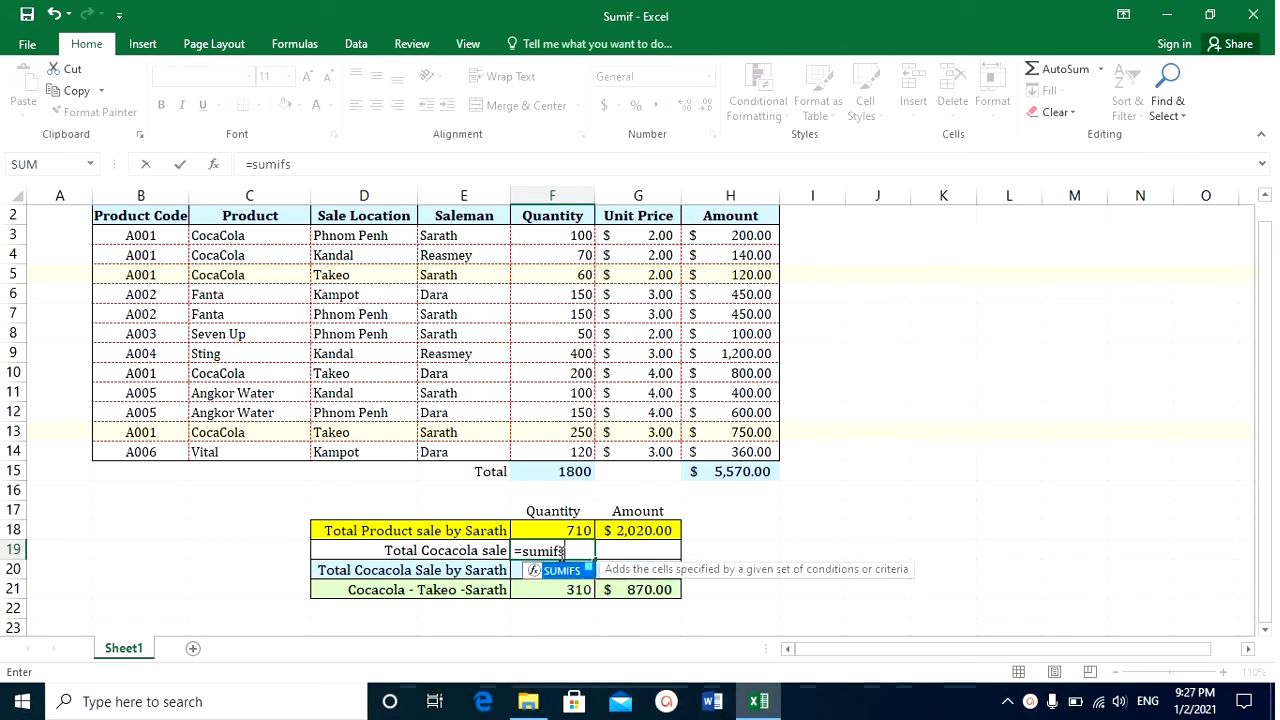
{"action": "type", "text": "("}
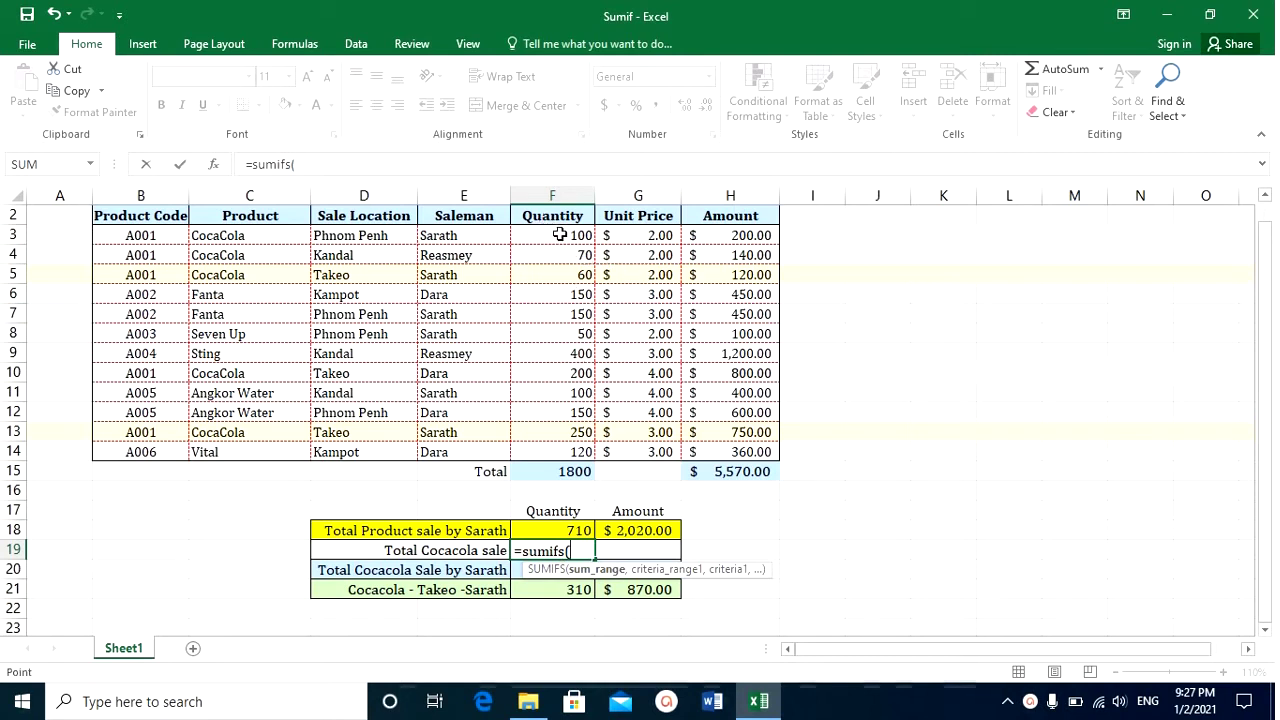
{"action": "left_click_drag", "start_coordinate": [560, 240], "coordinate": [577, 445]}
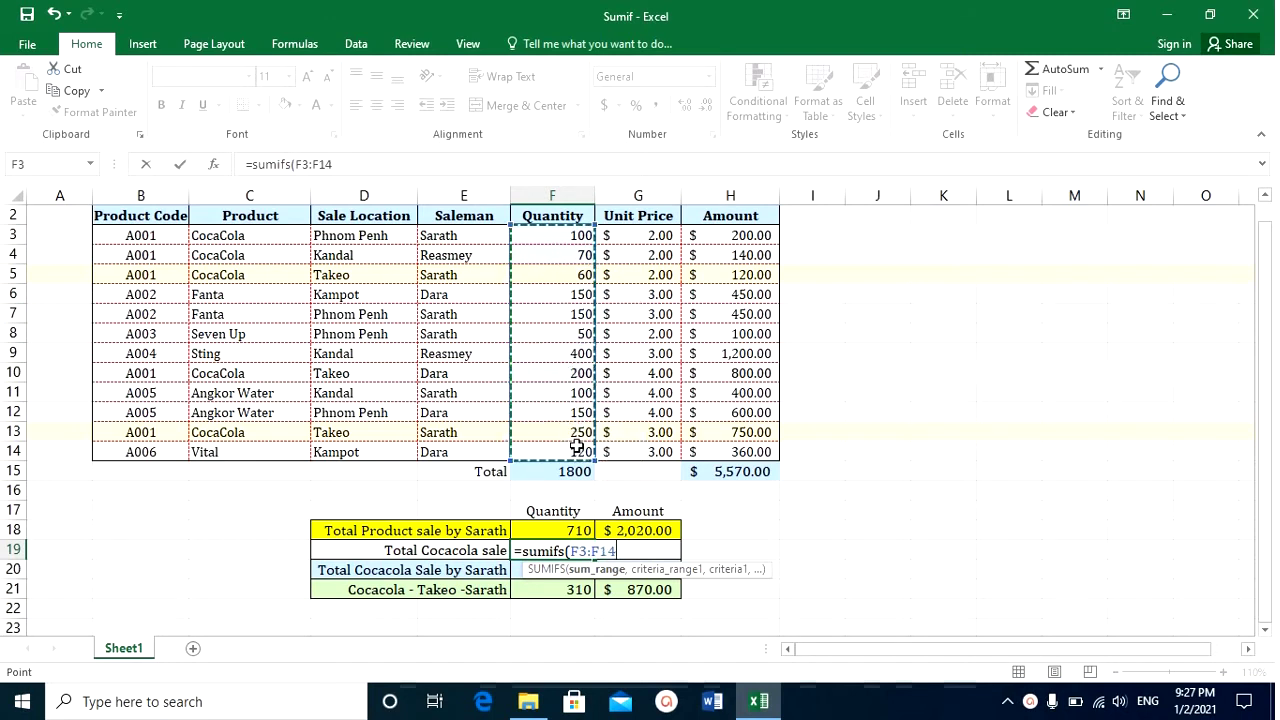
{"action": "type", "text": ","}
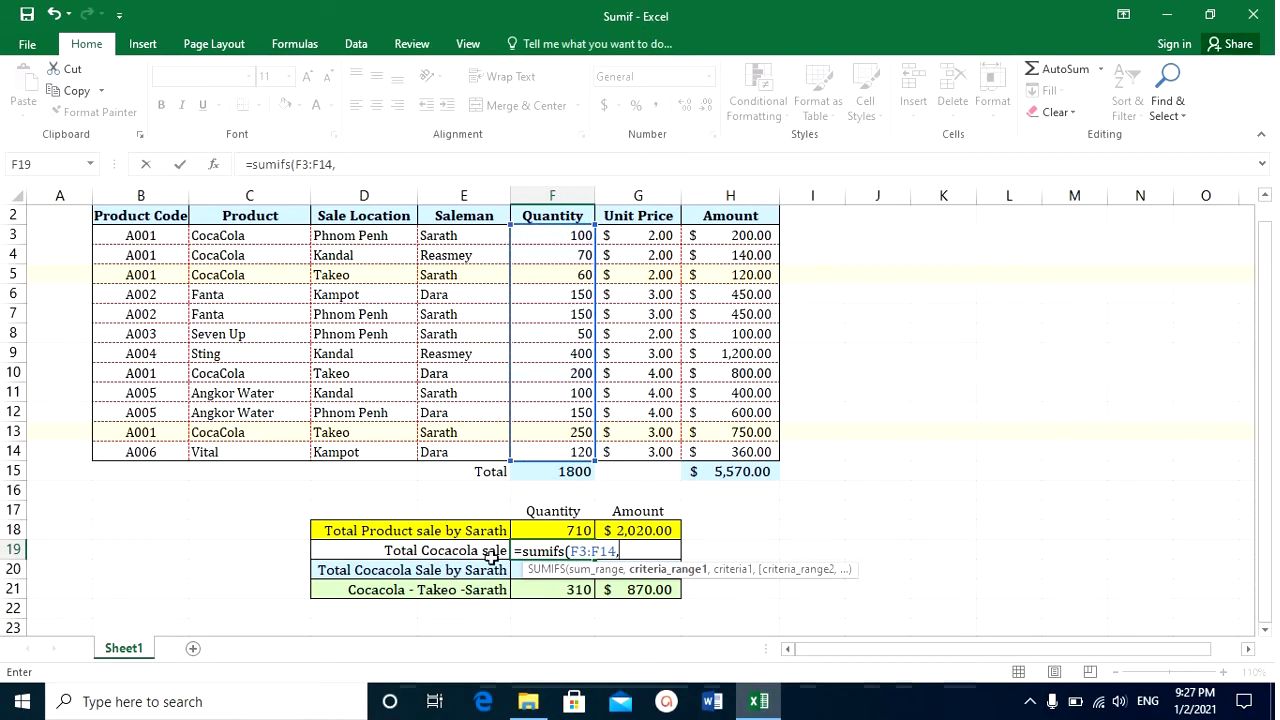
{"action": "left_click_drag", "start_coordinate": [261, 233], "coordinate": [251, 449]}
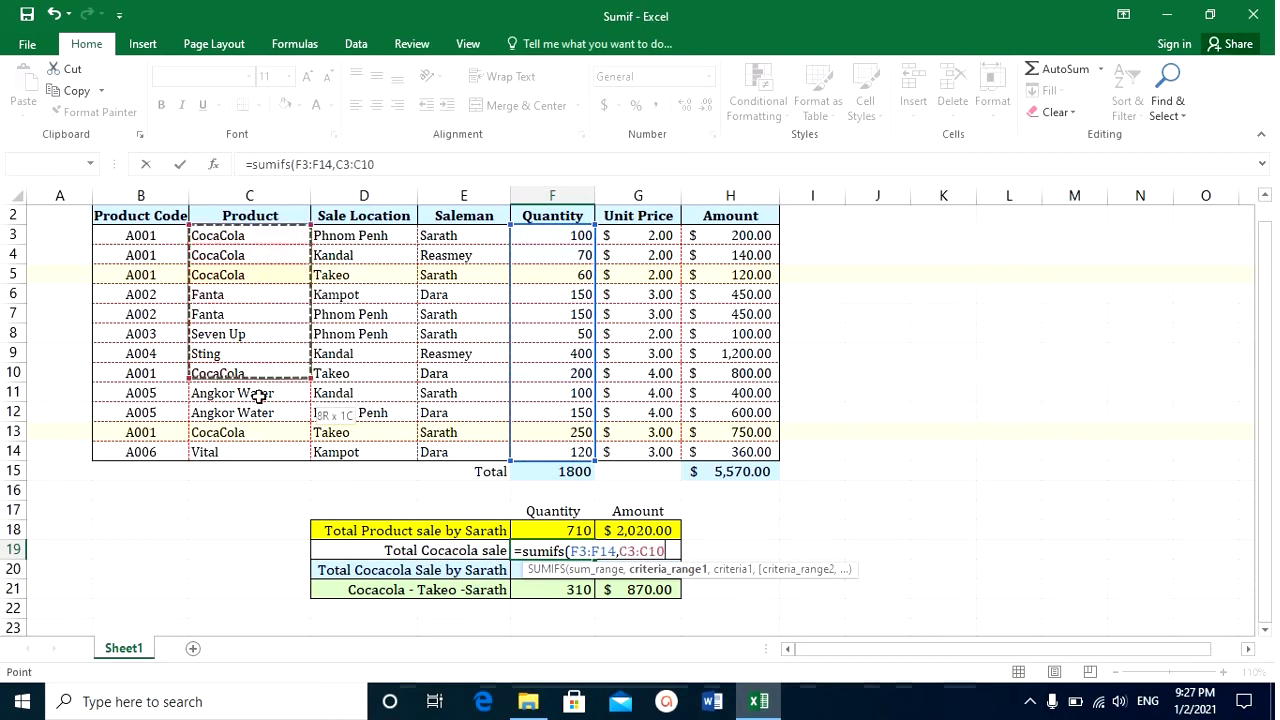
{"action": "type", "text": ","}
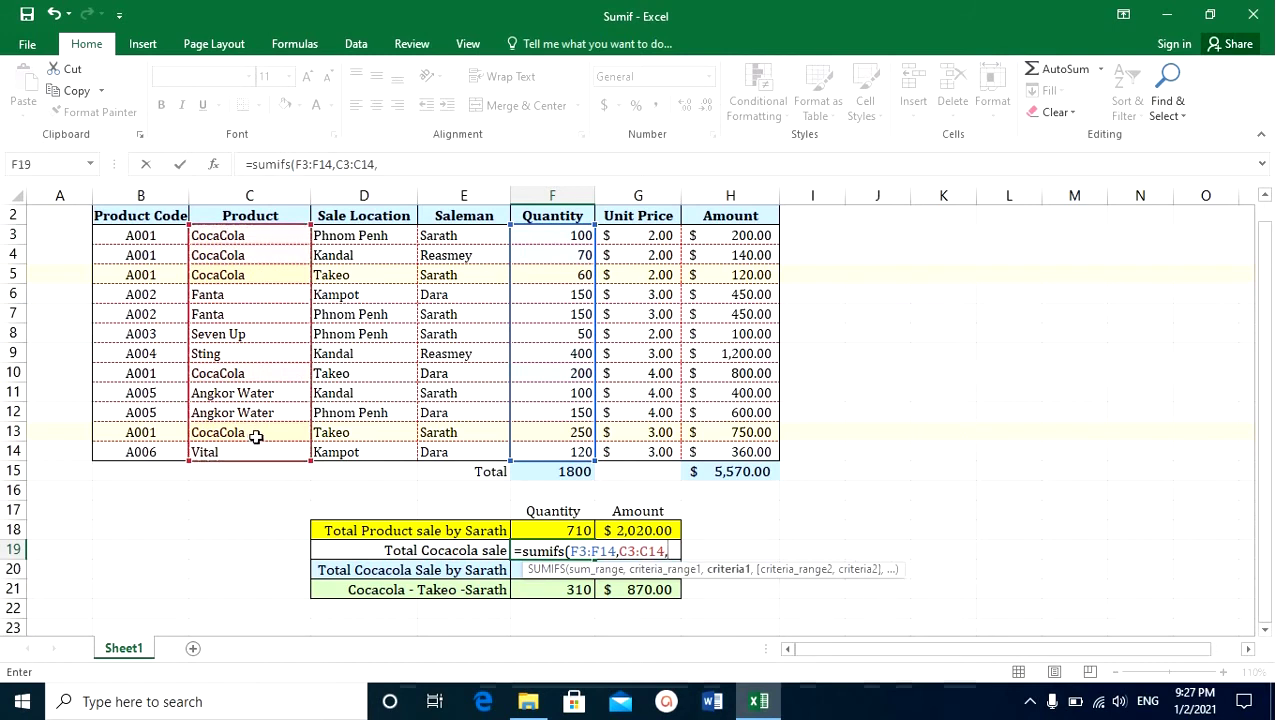
{"action": "type", "text": "\"Cocac"}
{"action": "type", "text": "ola"}
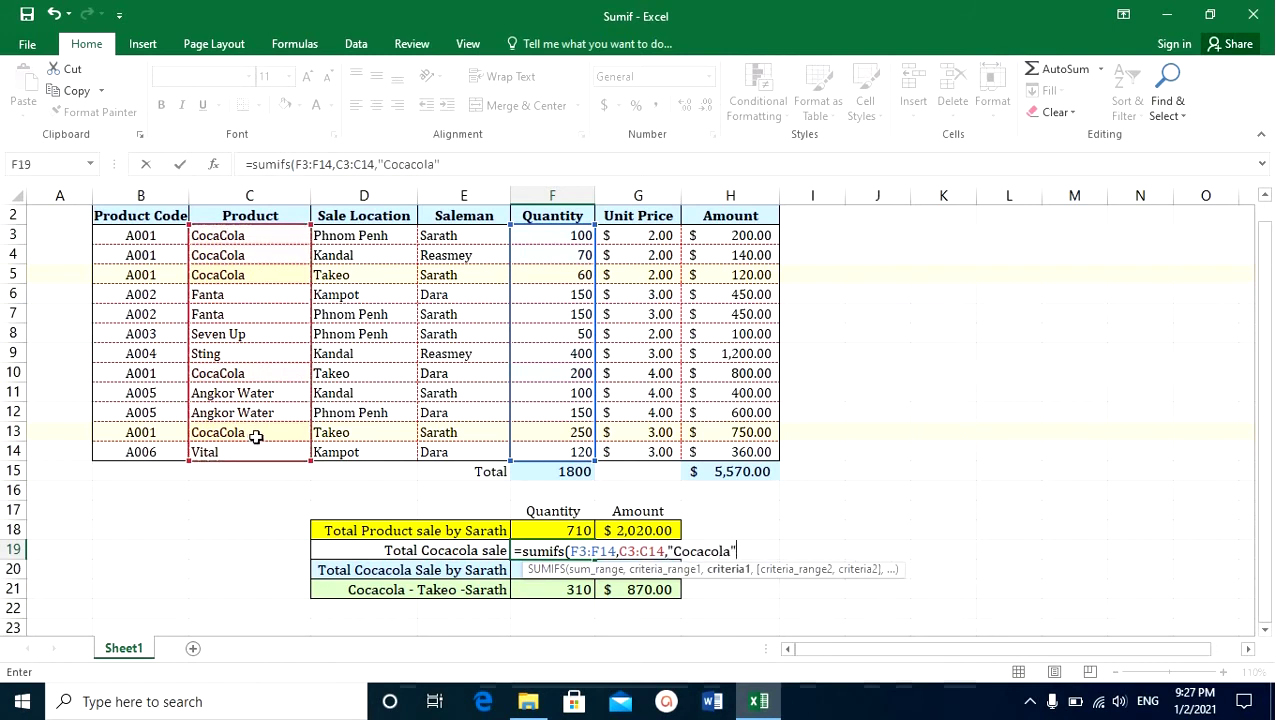
{"action": "key", "text": "Return"}
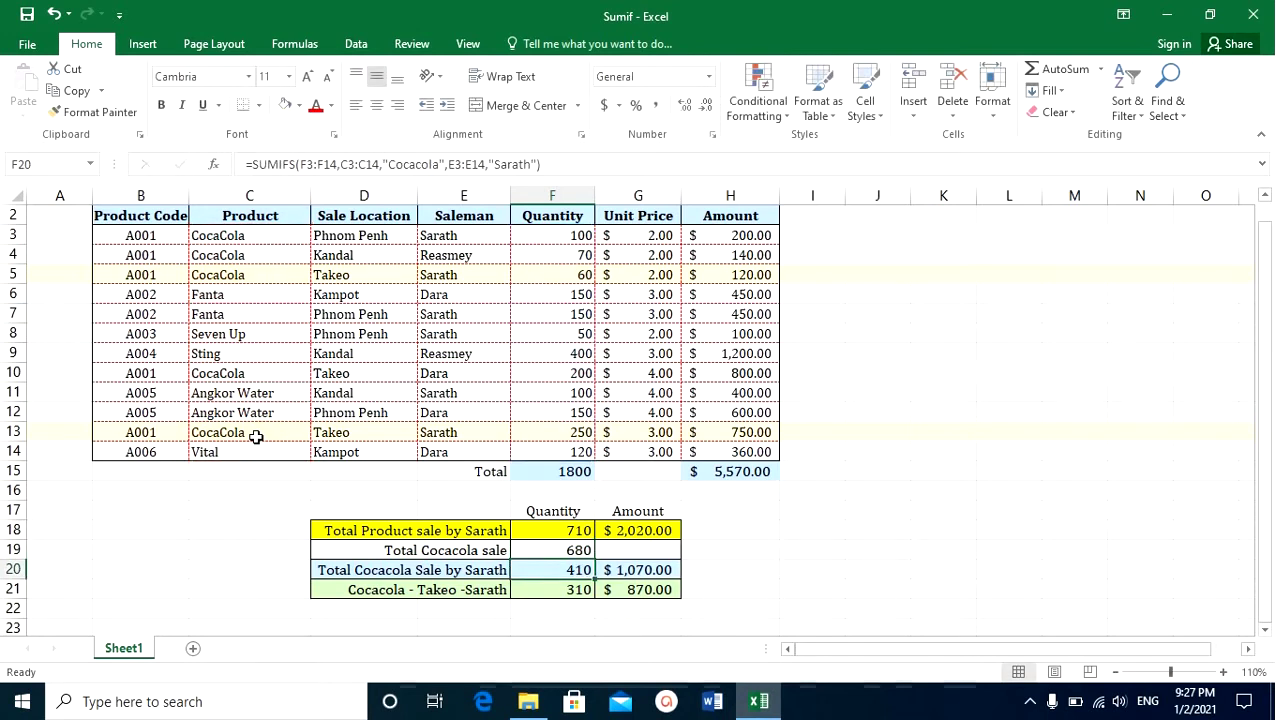
{"action": "left_click", "coordinate": [530, 547]}
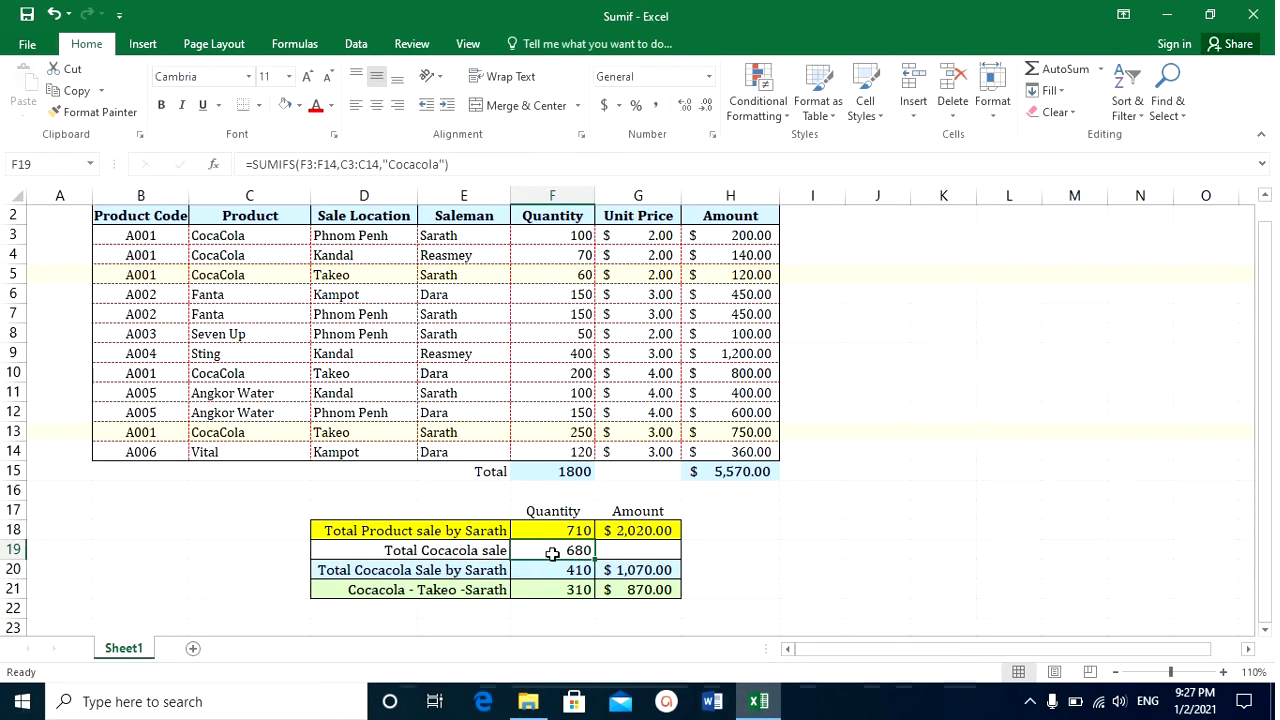
Enter =SUMIFS(H3:H14,C3:C14,"Cocacola") in G19 so it shows $2,010.00
{"action": "left_click", "coordinate": [635, 553]}
{"action": "type", "text": "="}
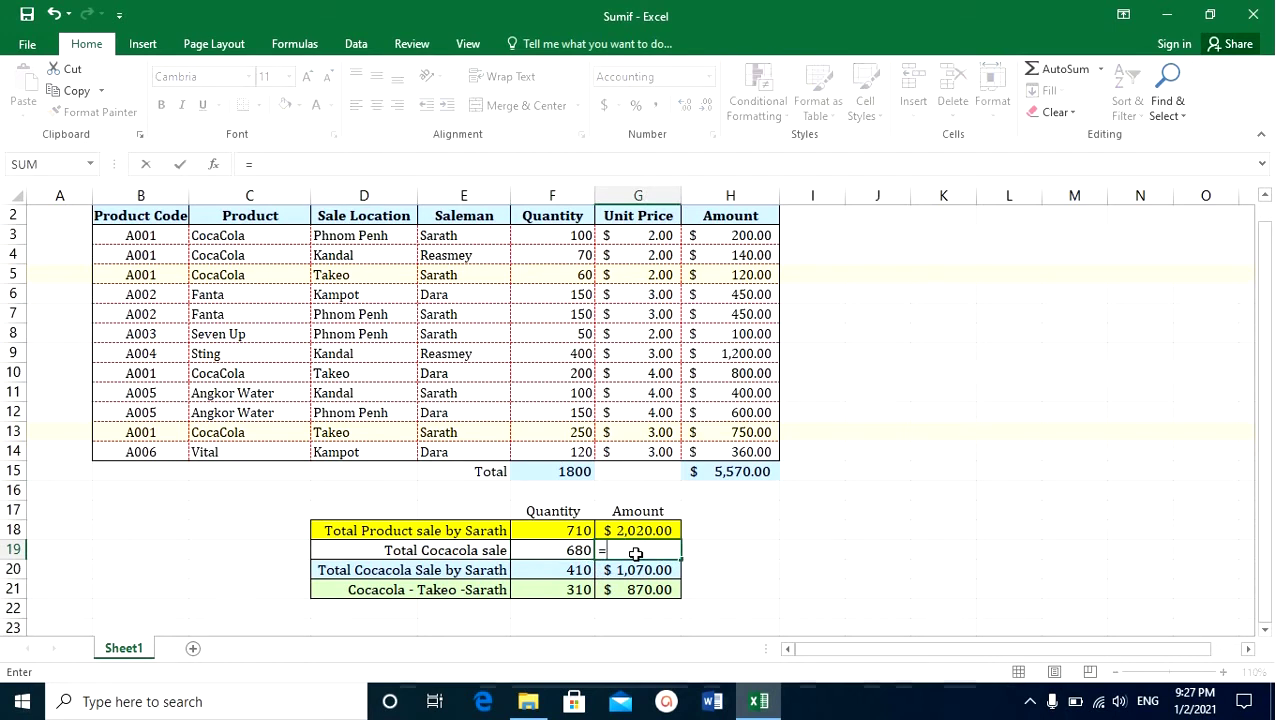
{"action": "type", "text": "s"}
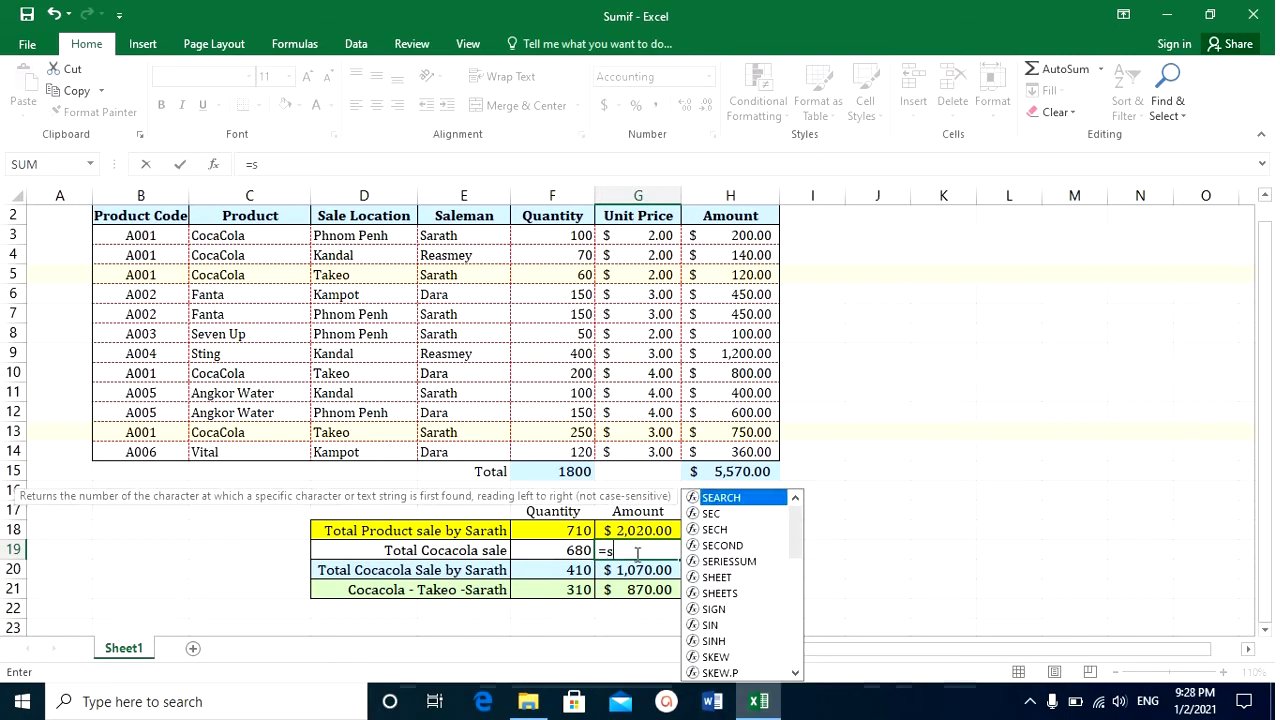
{"action": "type", "text": "umifs"}
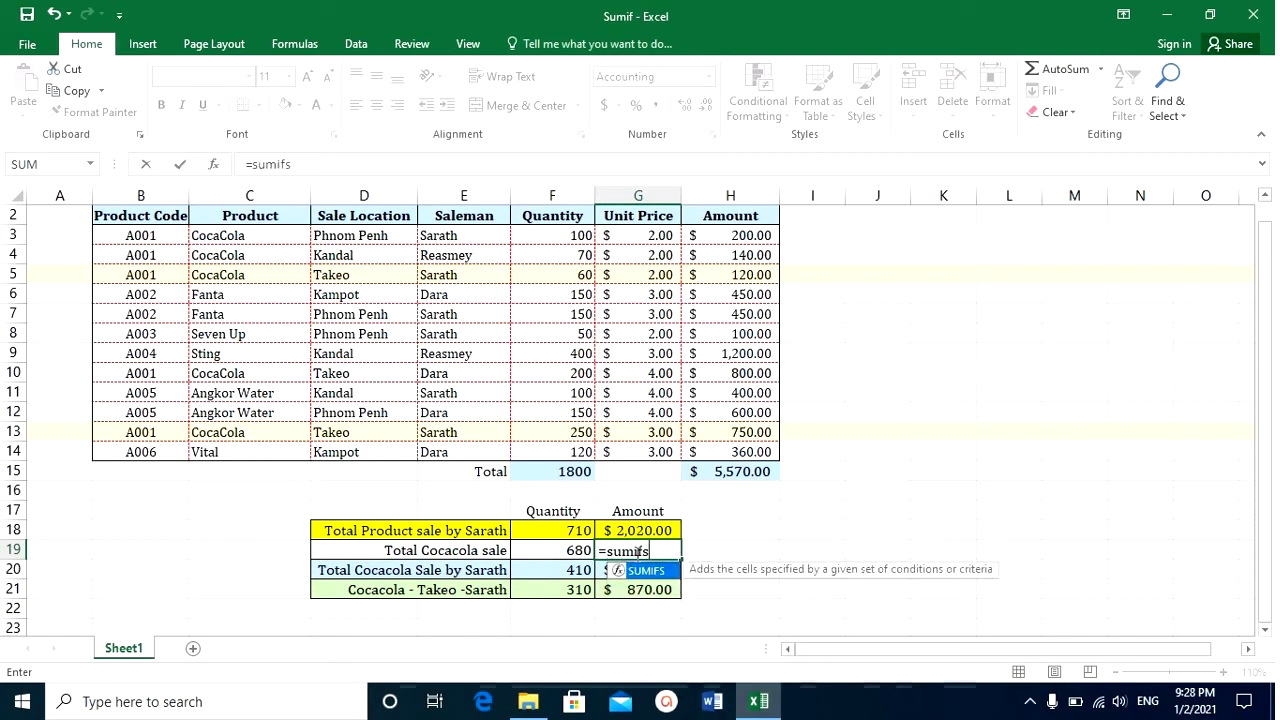
{"action": "type", "text": "("}
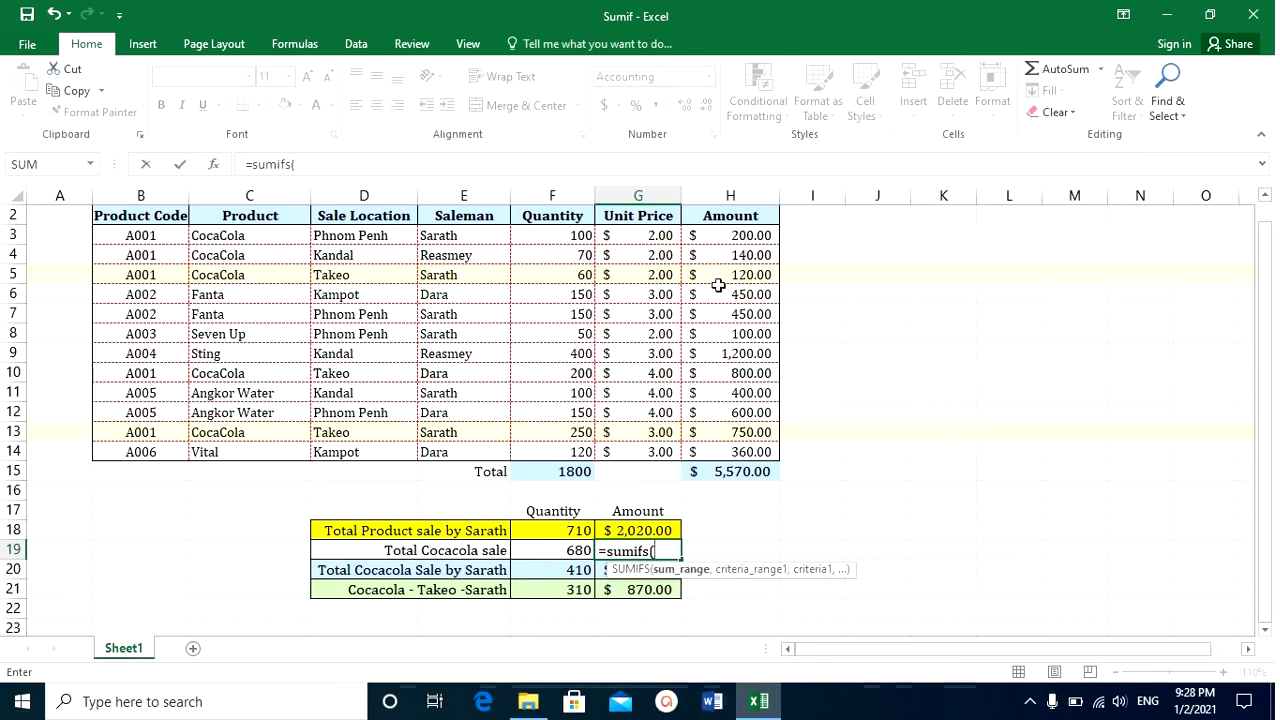
{"action": "left_click_drag", "start_coordinate": [733, 236], "coordinate": [746, 450]}
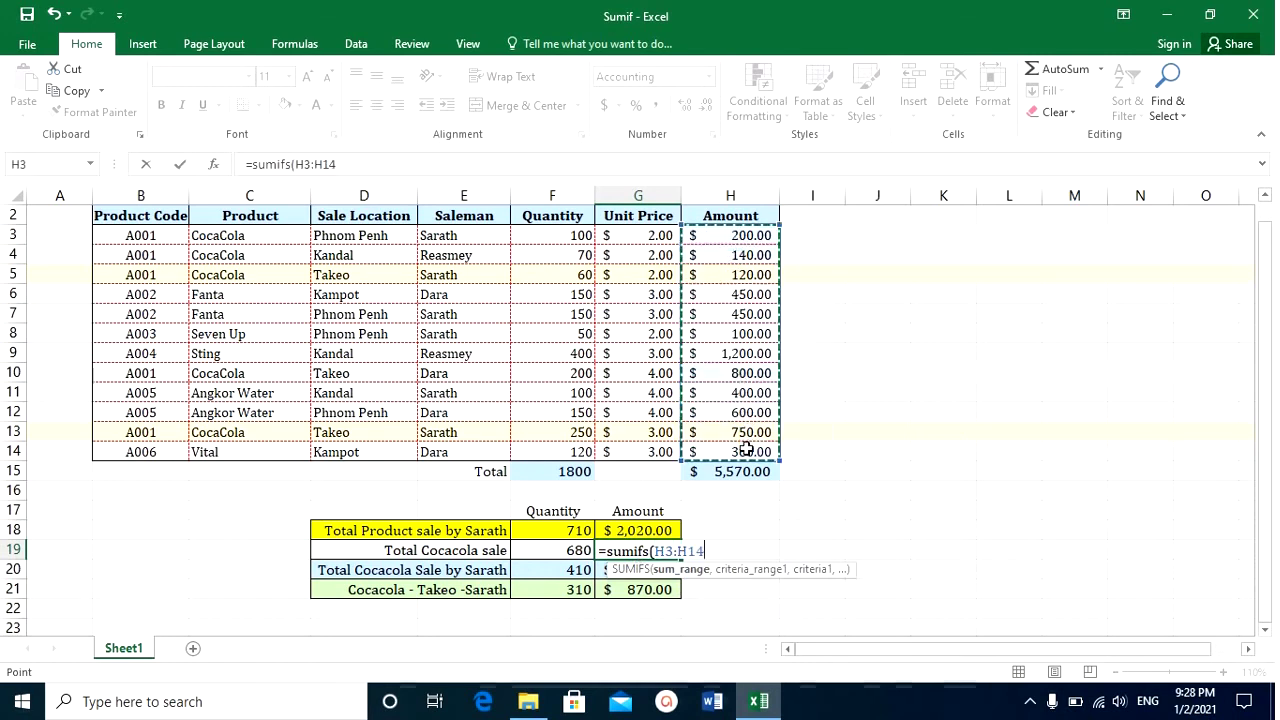
{"action": "type", "text": ","}
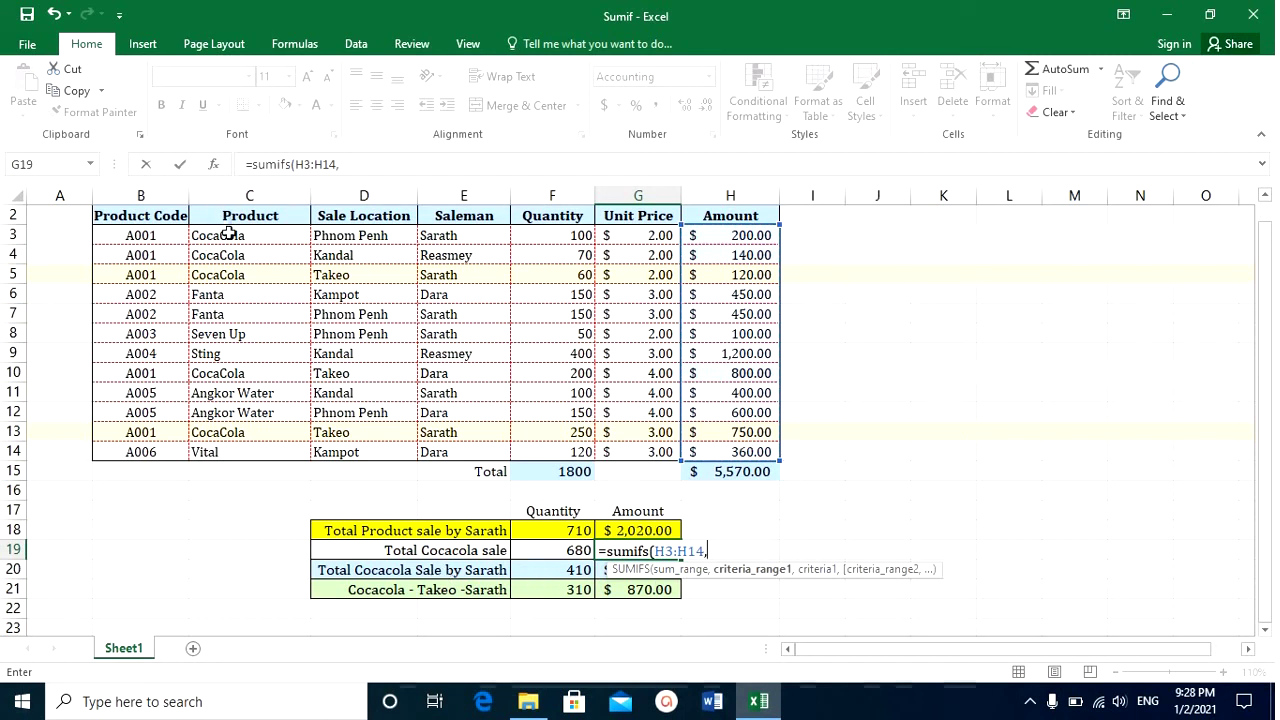
{"action": "left_click_drag", "start_coordinate": [235, 234], "coordinate": [251, 450]}
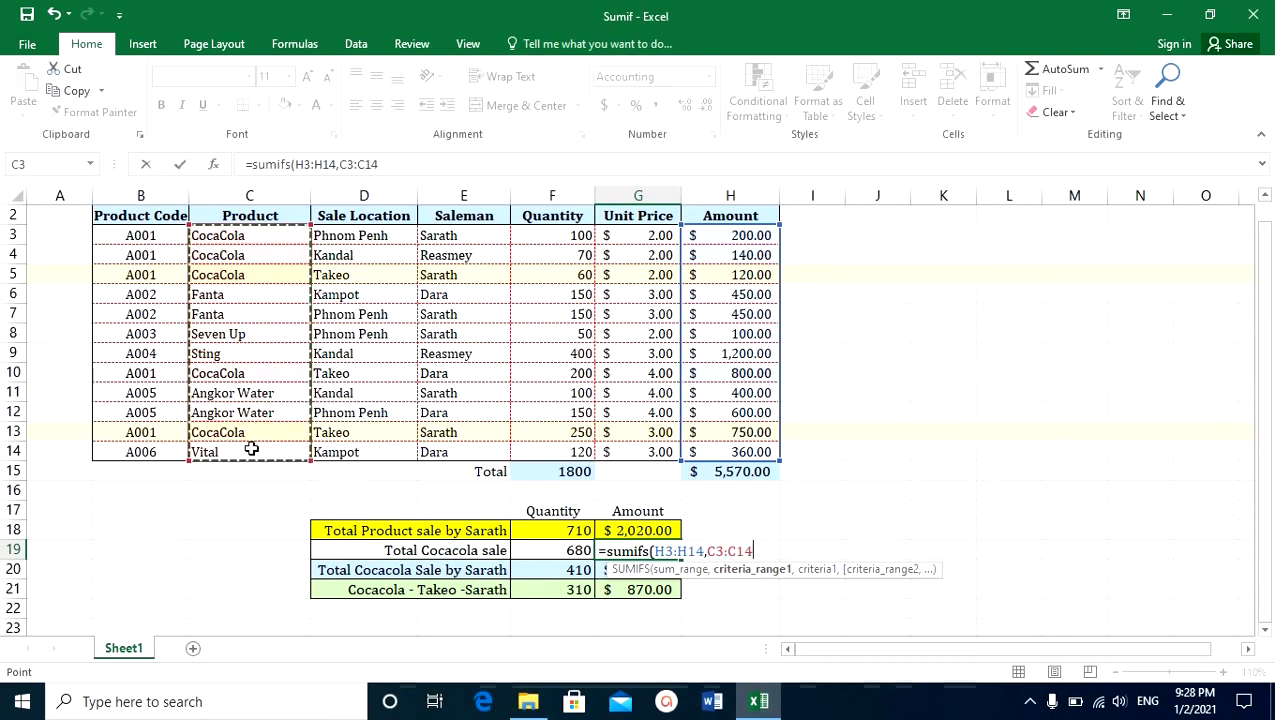
{"action": "type", "text": ",\"Co"}
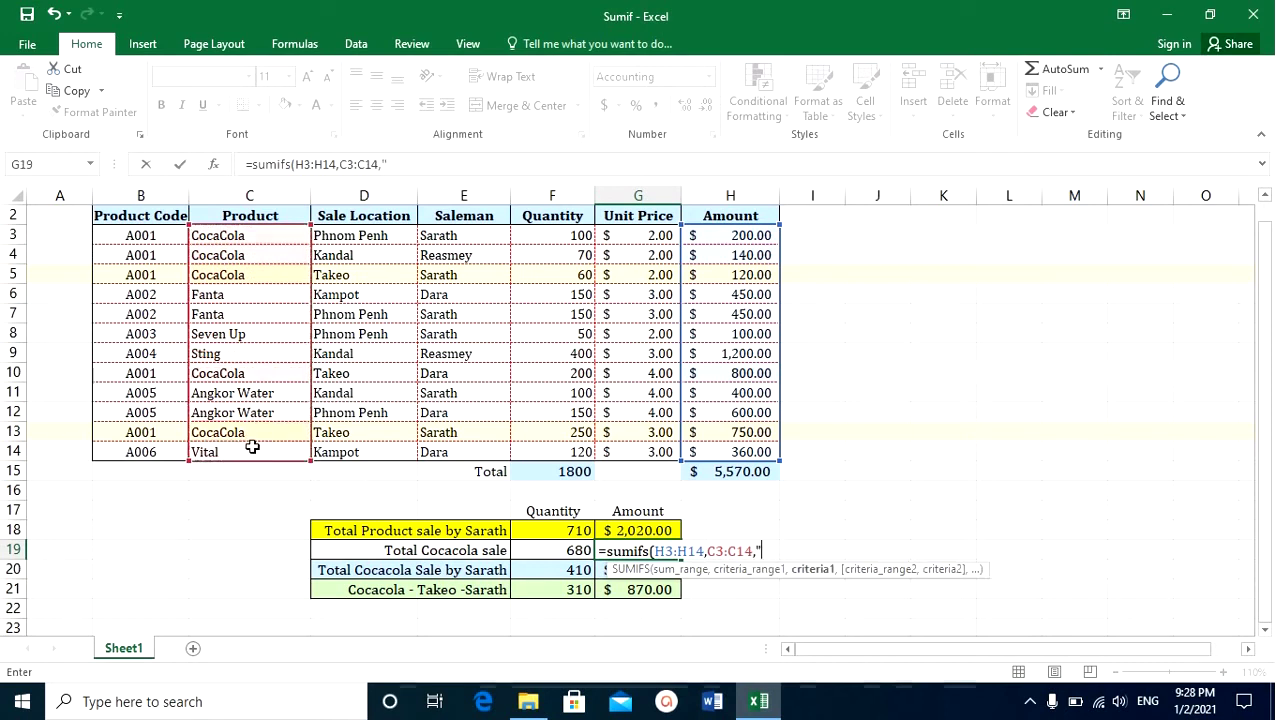
{"action": "type", "text": "cac"}
{"action": "type", "text": "ola\")"}
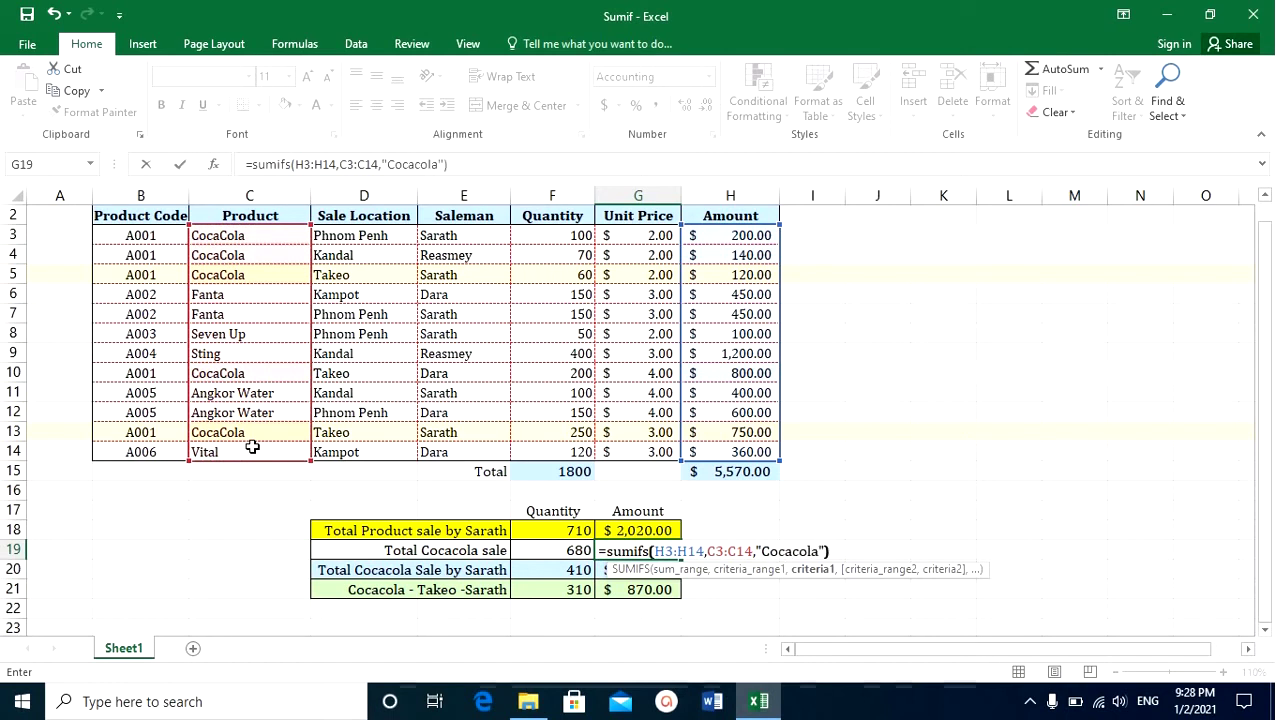
{"action": "key", "text": "Return"}
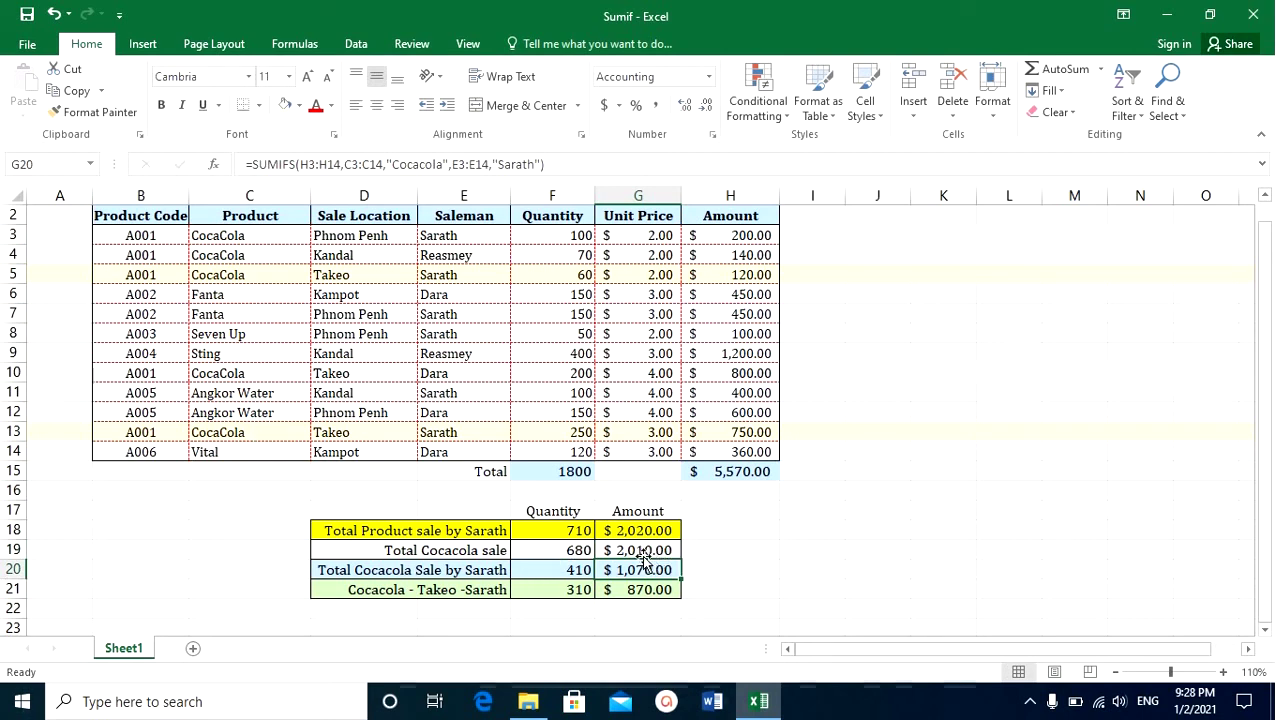
{"action": "left_click", "coordinate": [705, 550]}
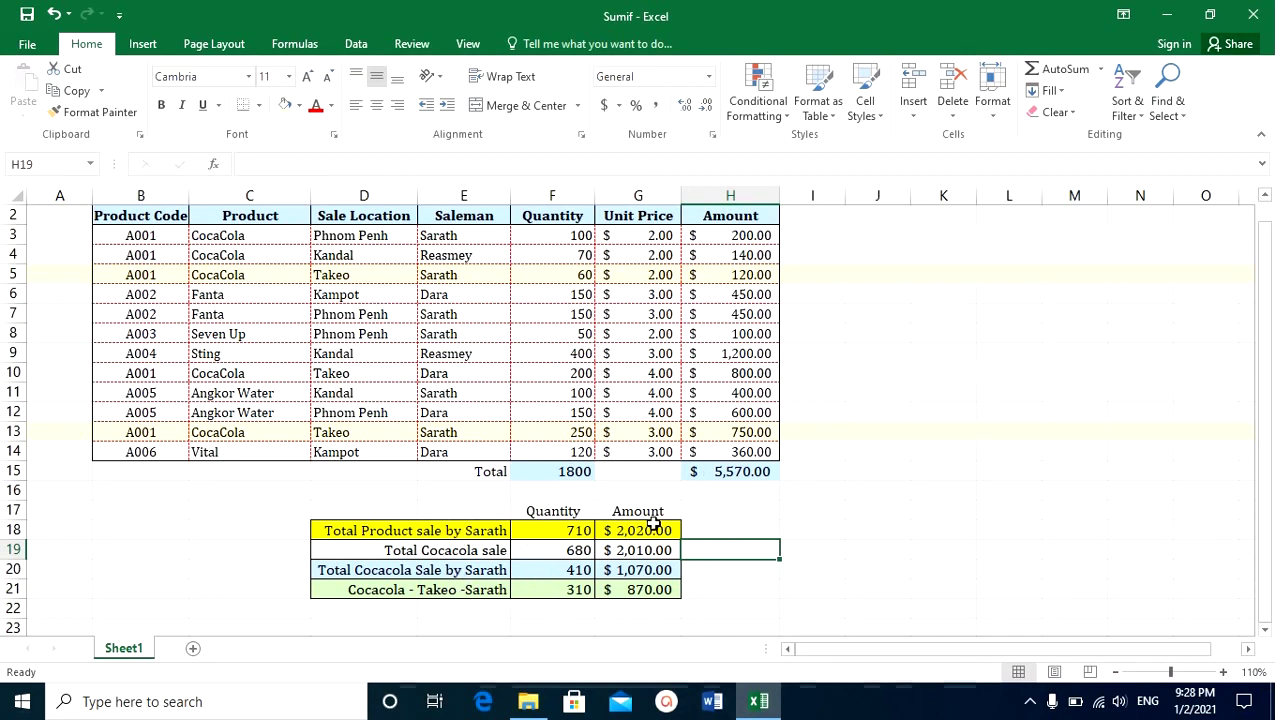
{"action": "left_click", "coordinate": [704, 506]}
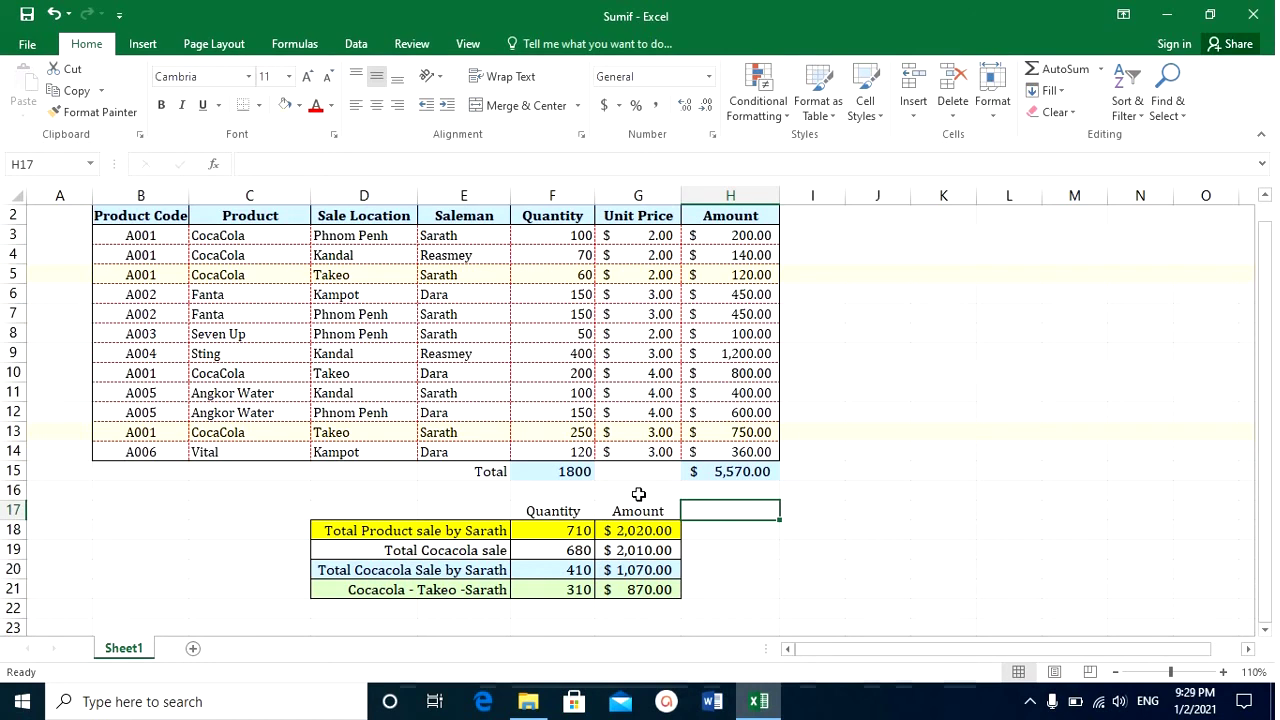
{"action": "left_click", "coordinate": [720, 528]}
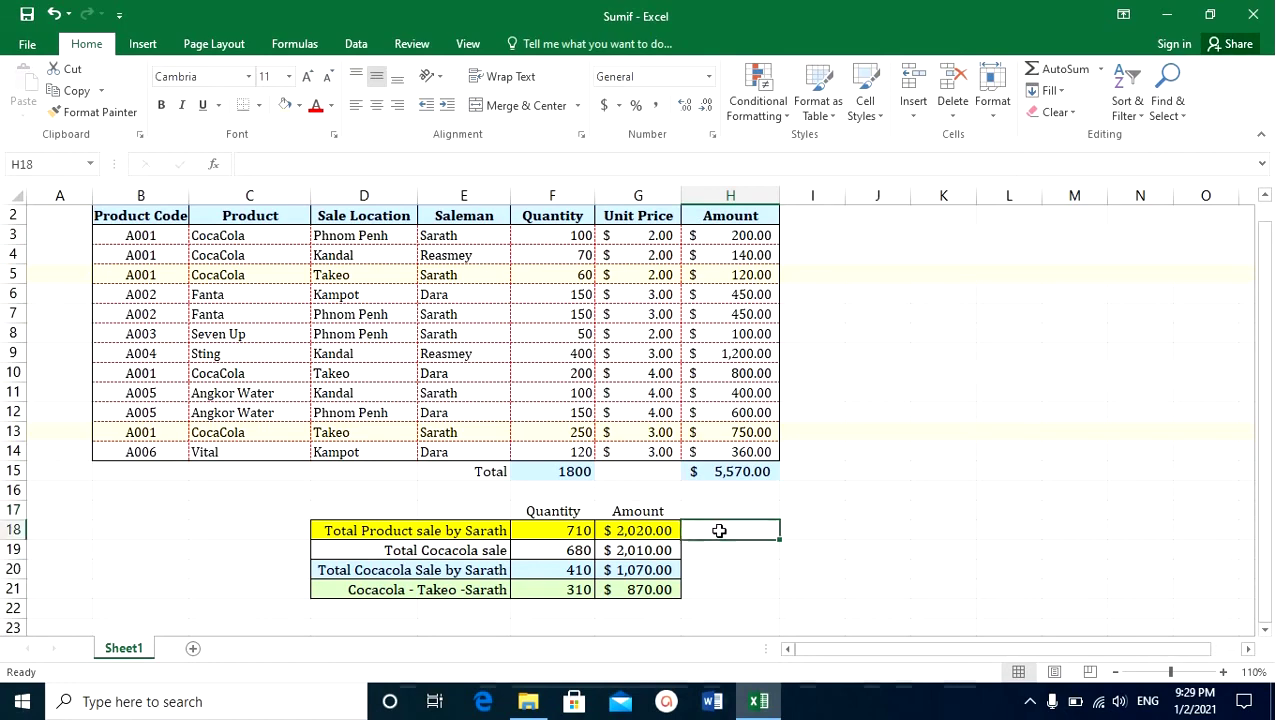